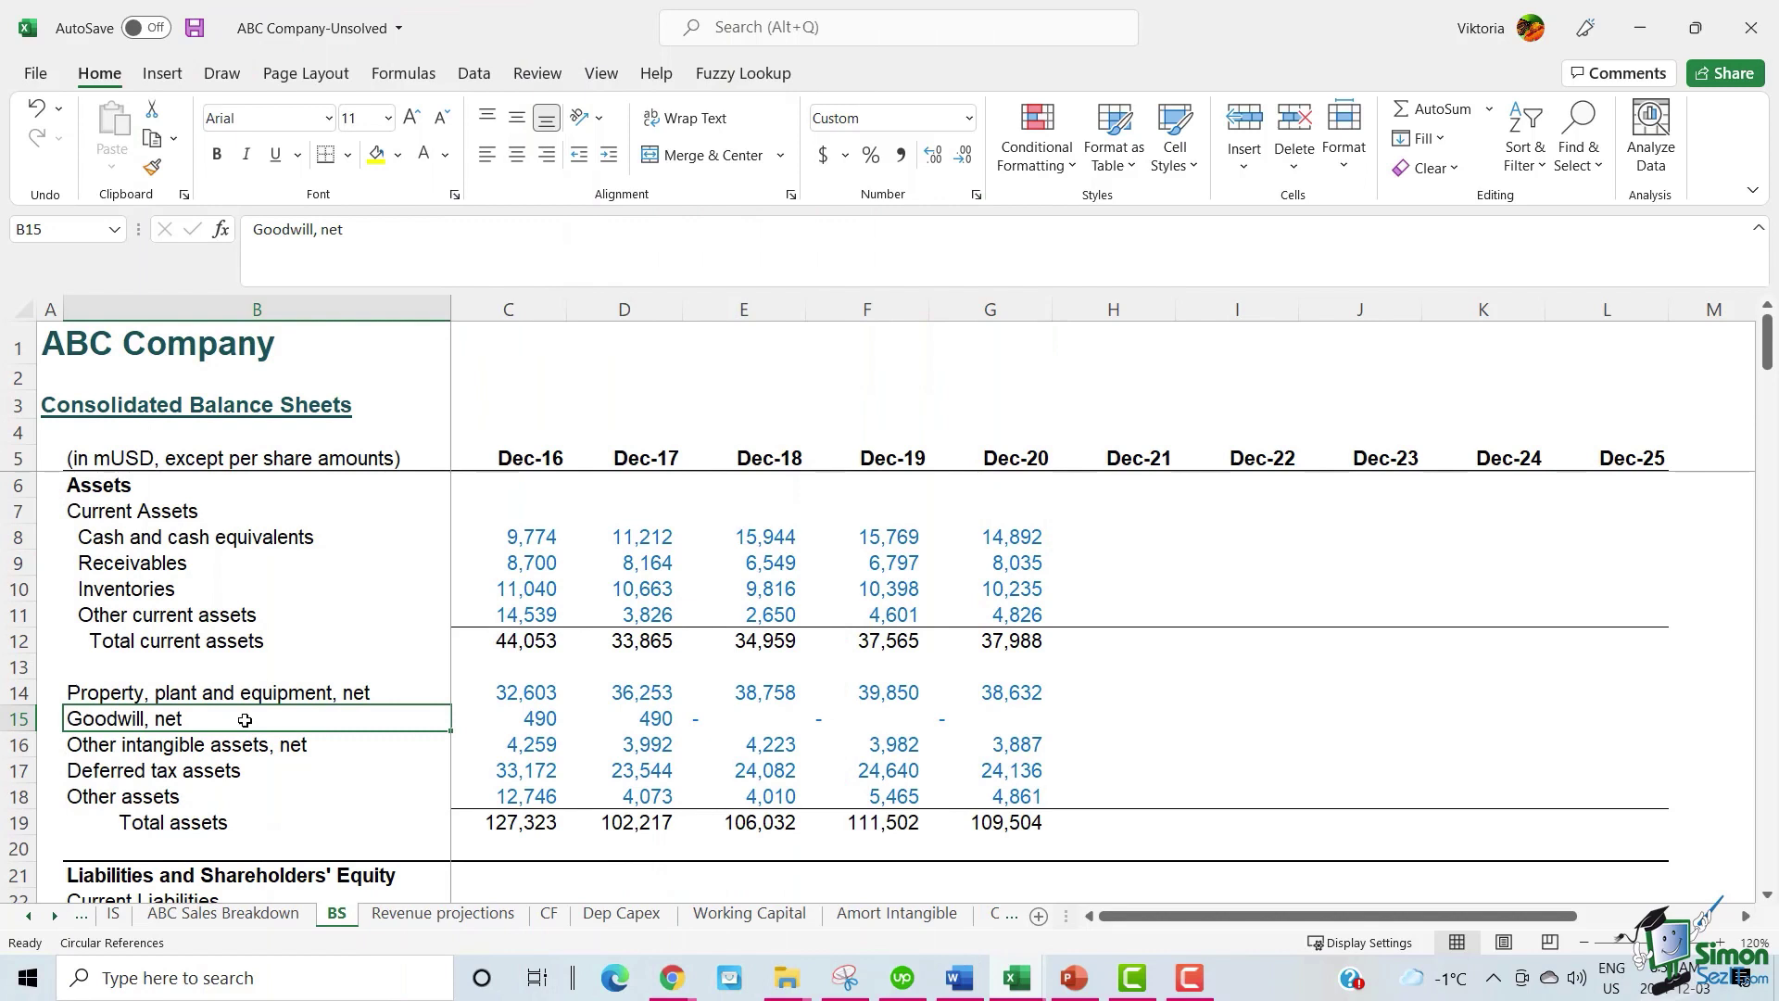
# Review the goodwill row (490 in Dec-17, zero Dec-18–Dec-20) and other intangibles, then view the CF sheet.
pyautogui.moveTo(245, 720); pyautogui.dragTo(1010, 732)
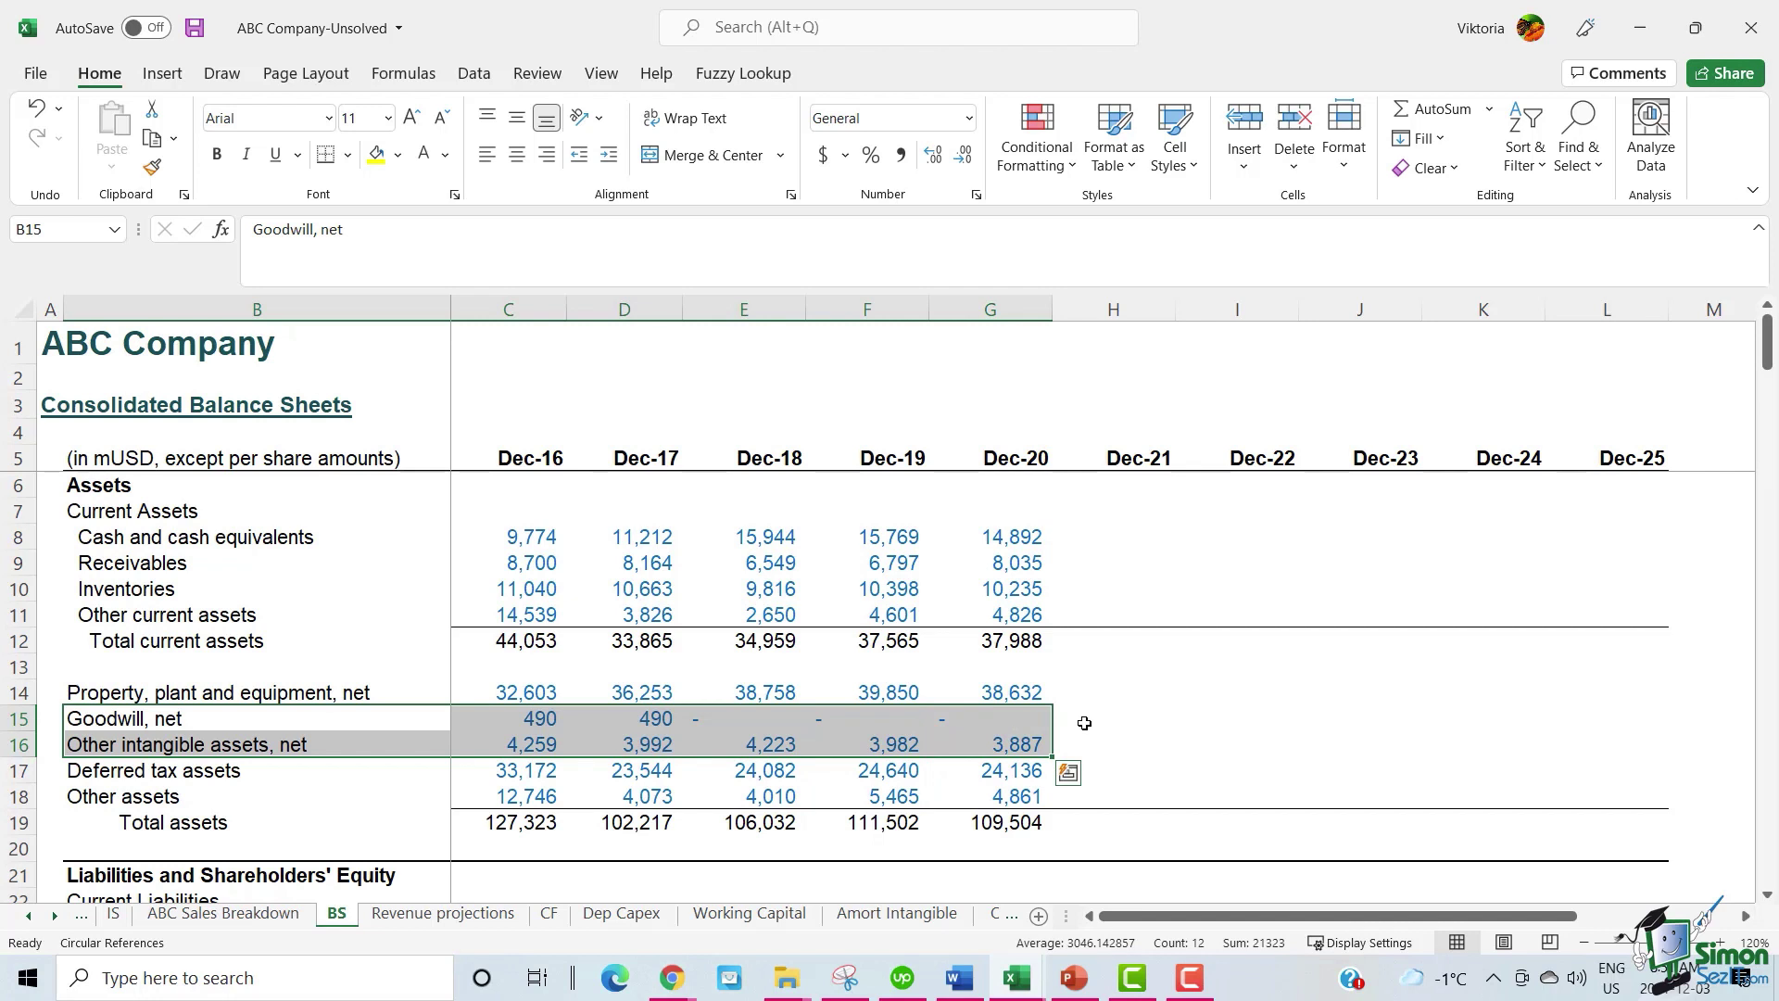
pyautogui.hotkey('shift', 'Up')
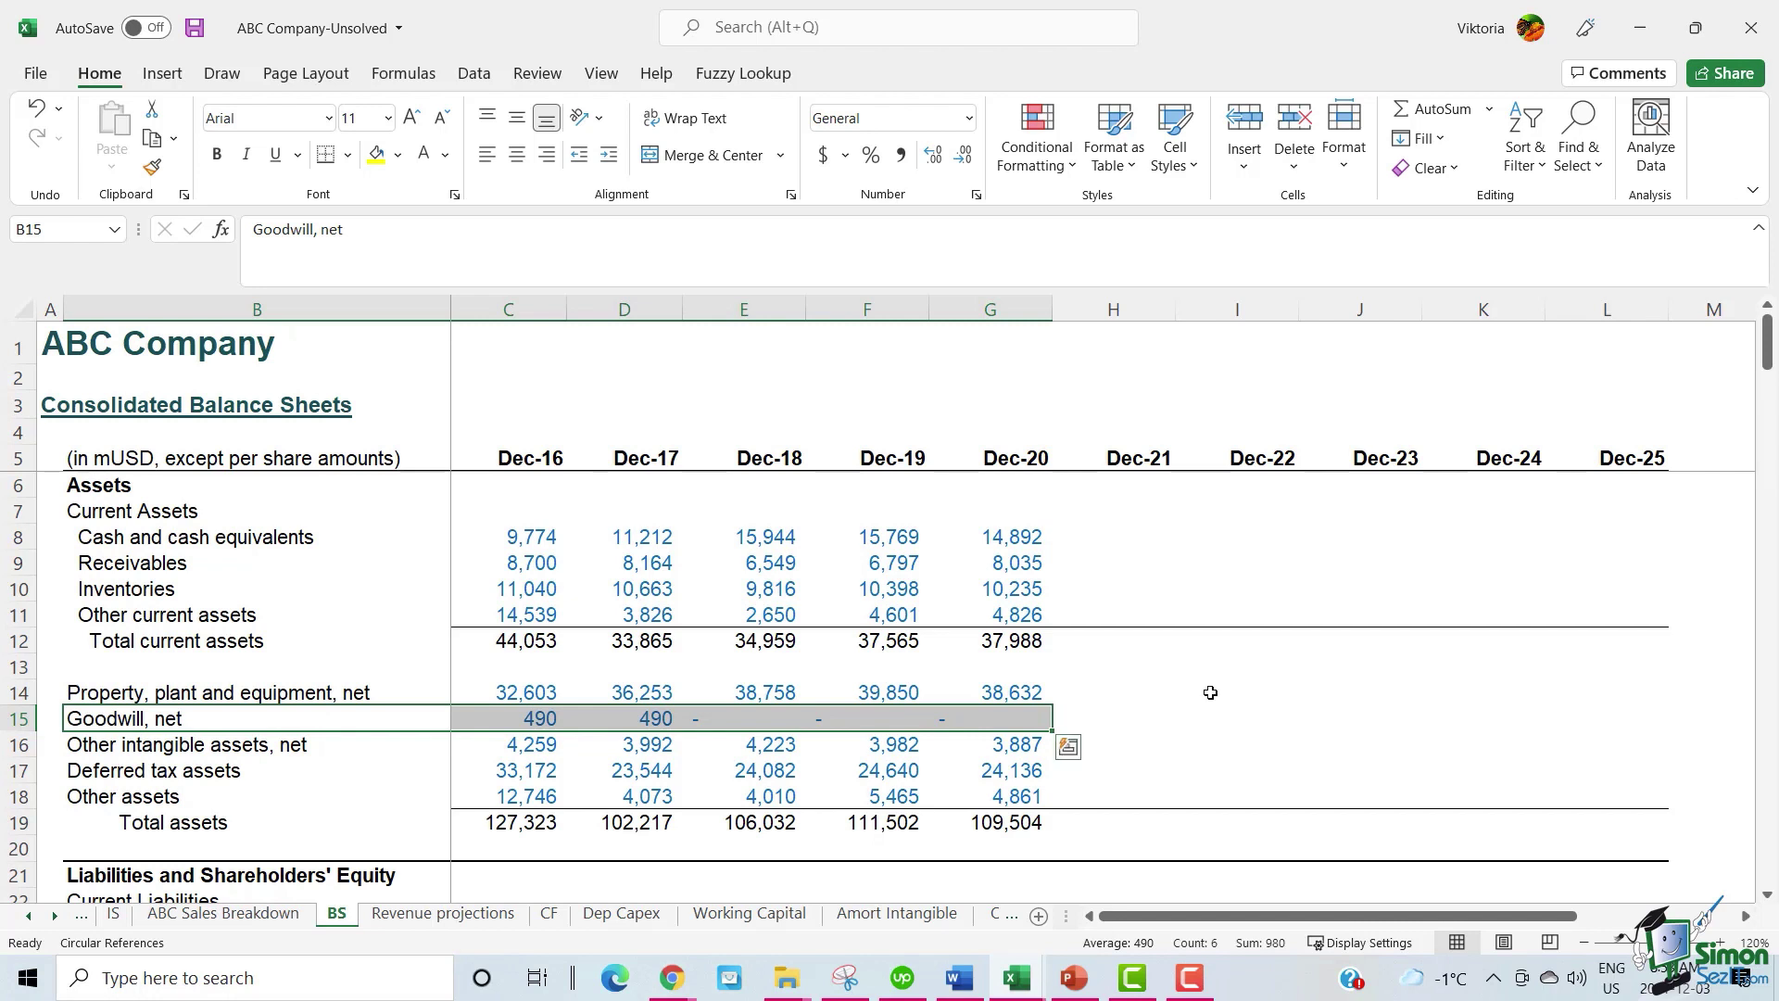
pyautogui.moveTo(695, 720); pyautogui.dragTo(1012, 722)
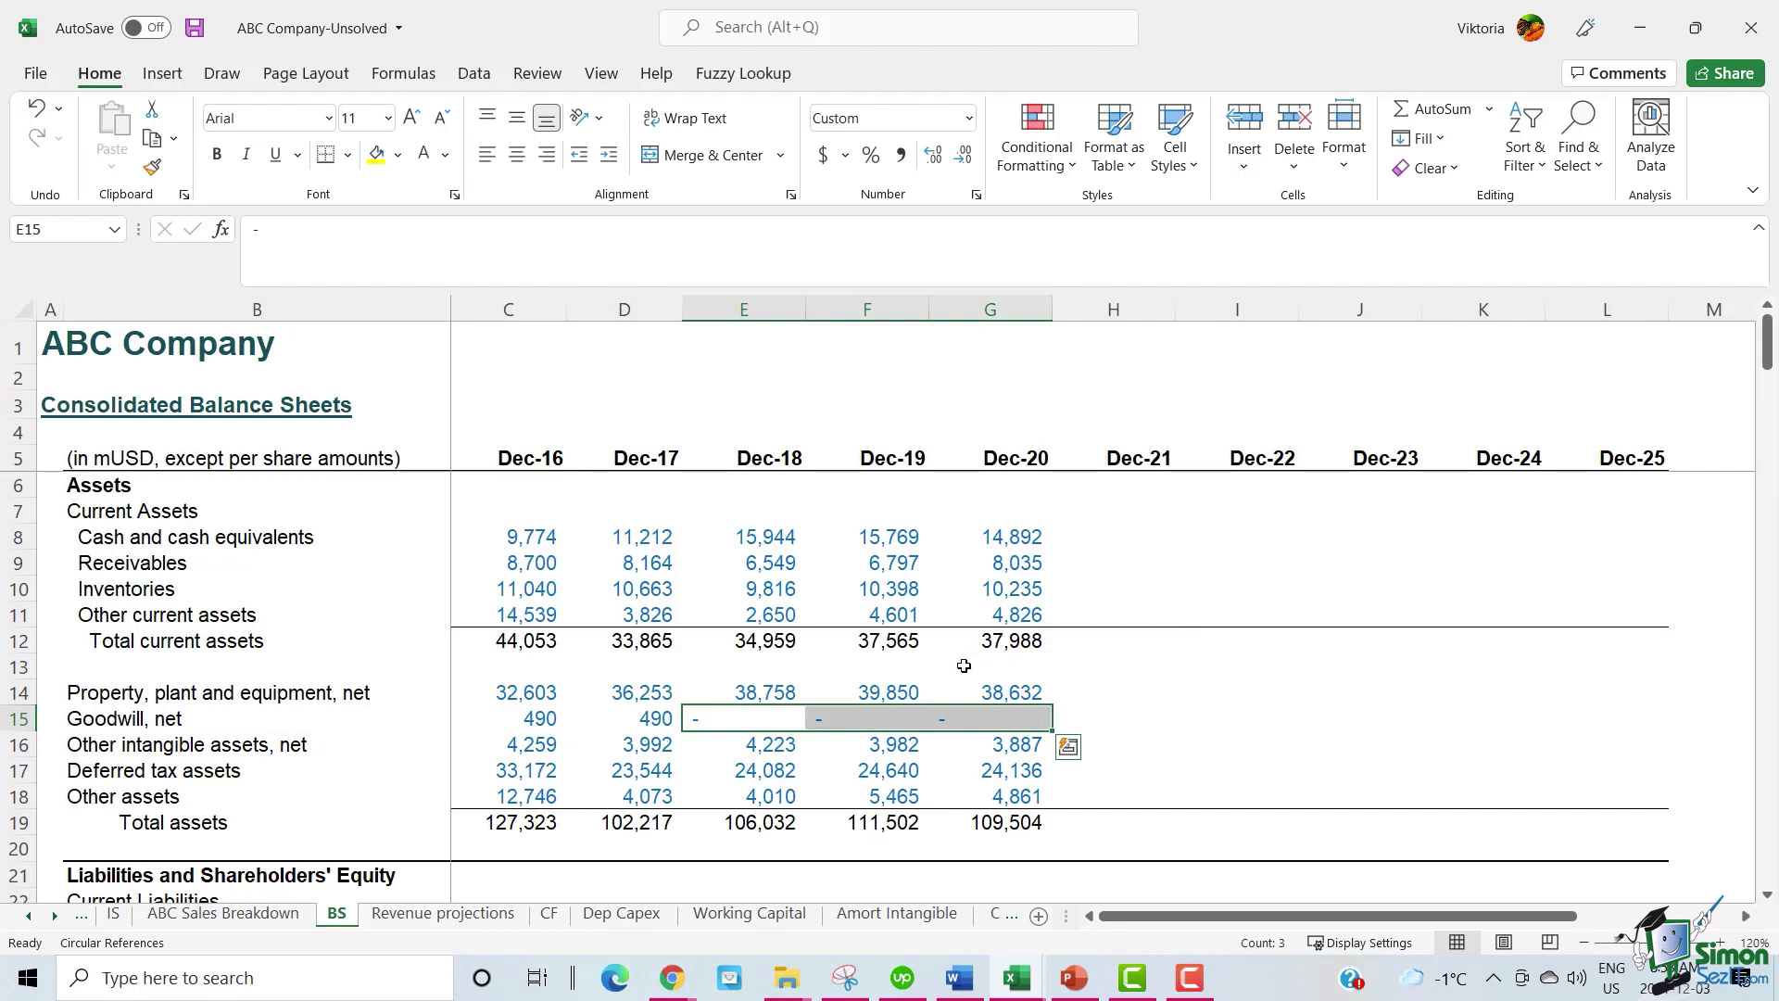
pyautogui.click(590, 718)
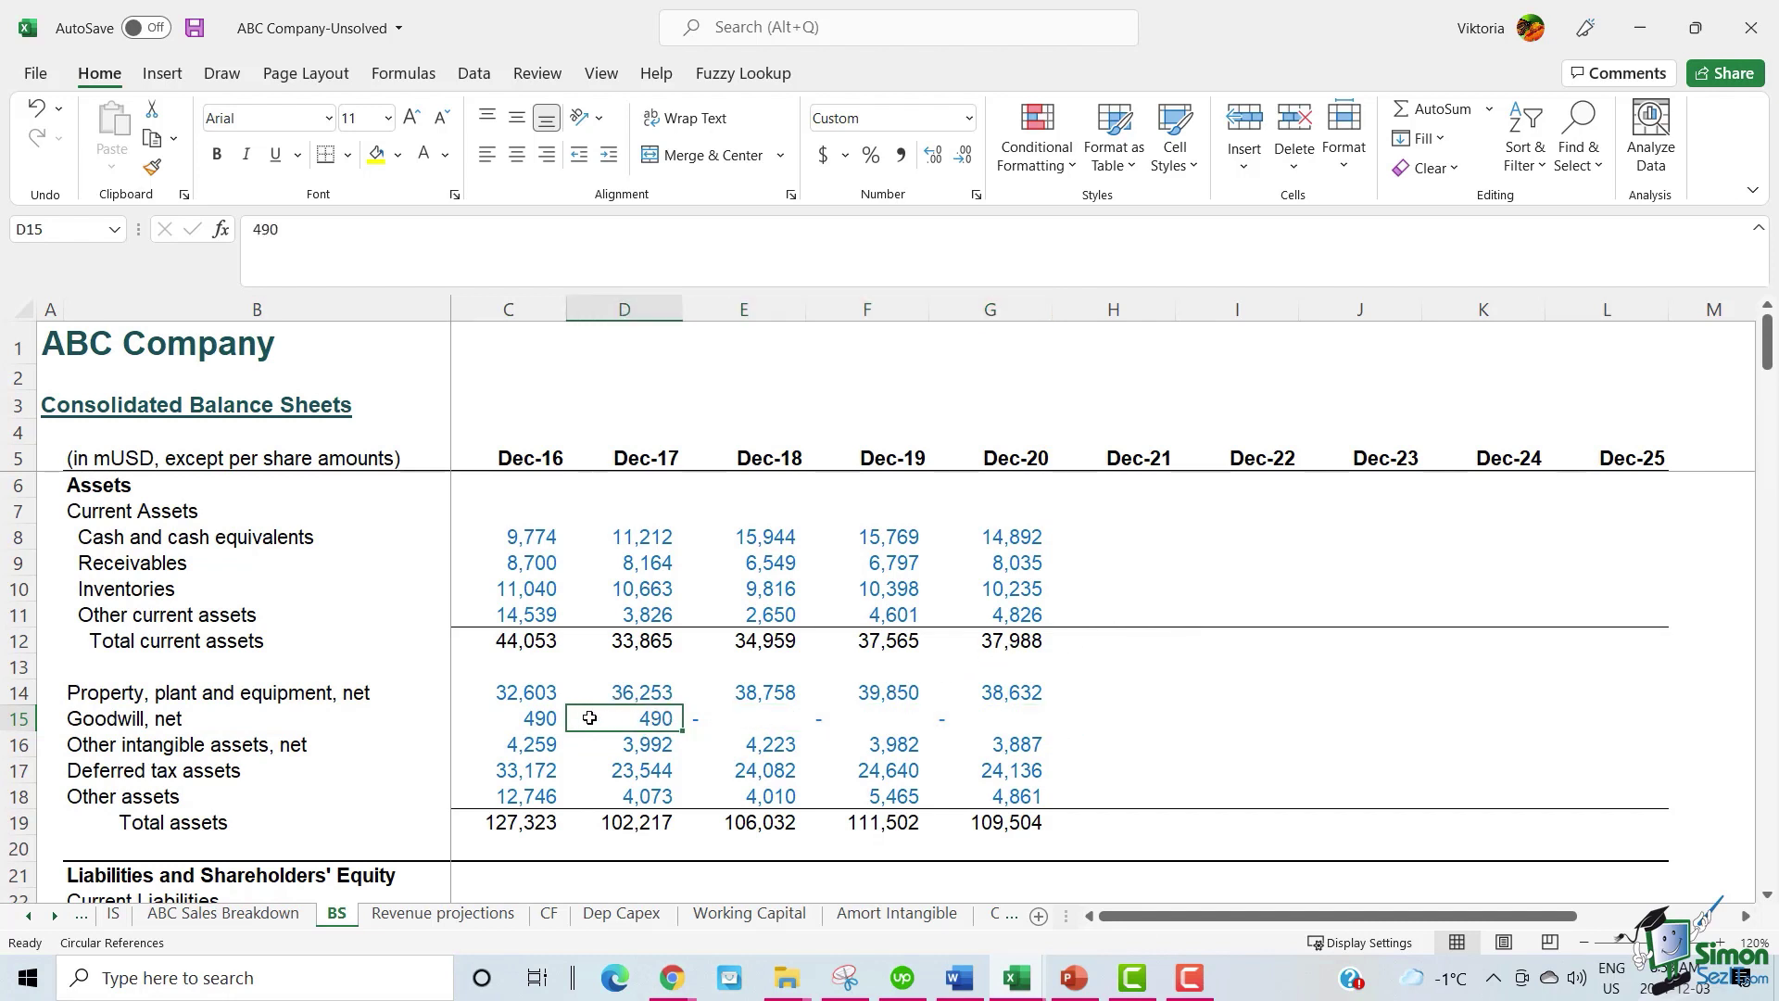
pyautogui.moveTo(590, 718); pyautogui.dragTo(519, 718)
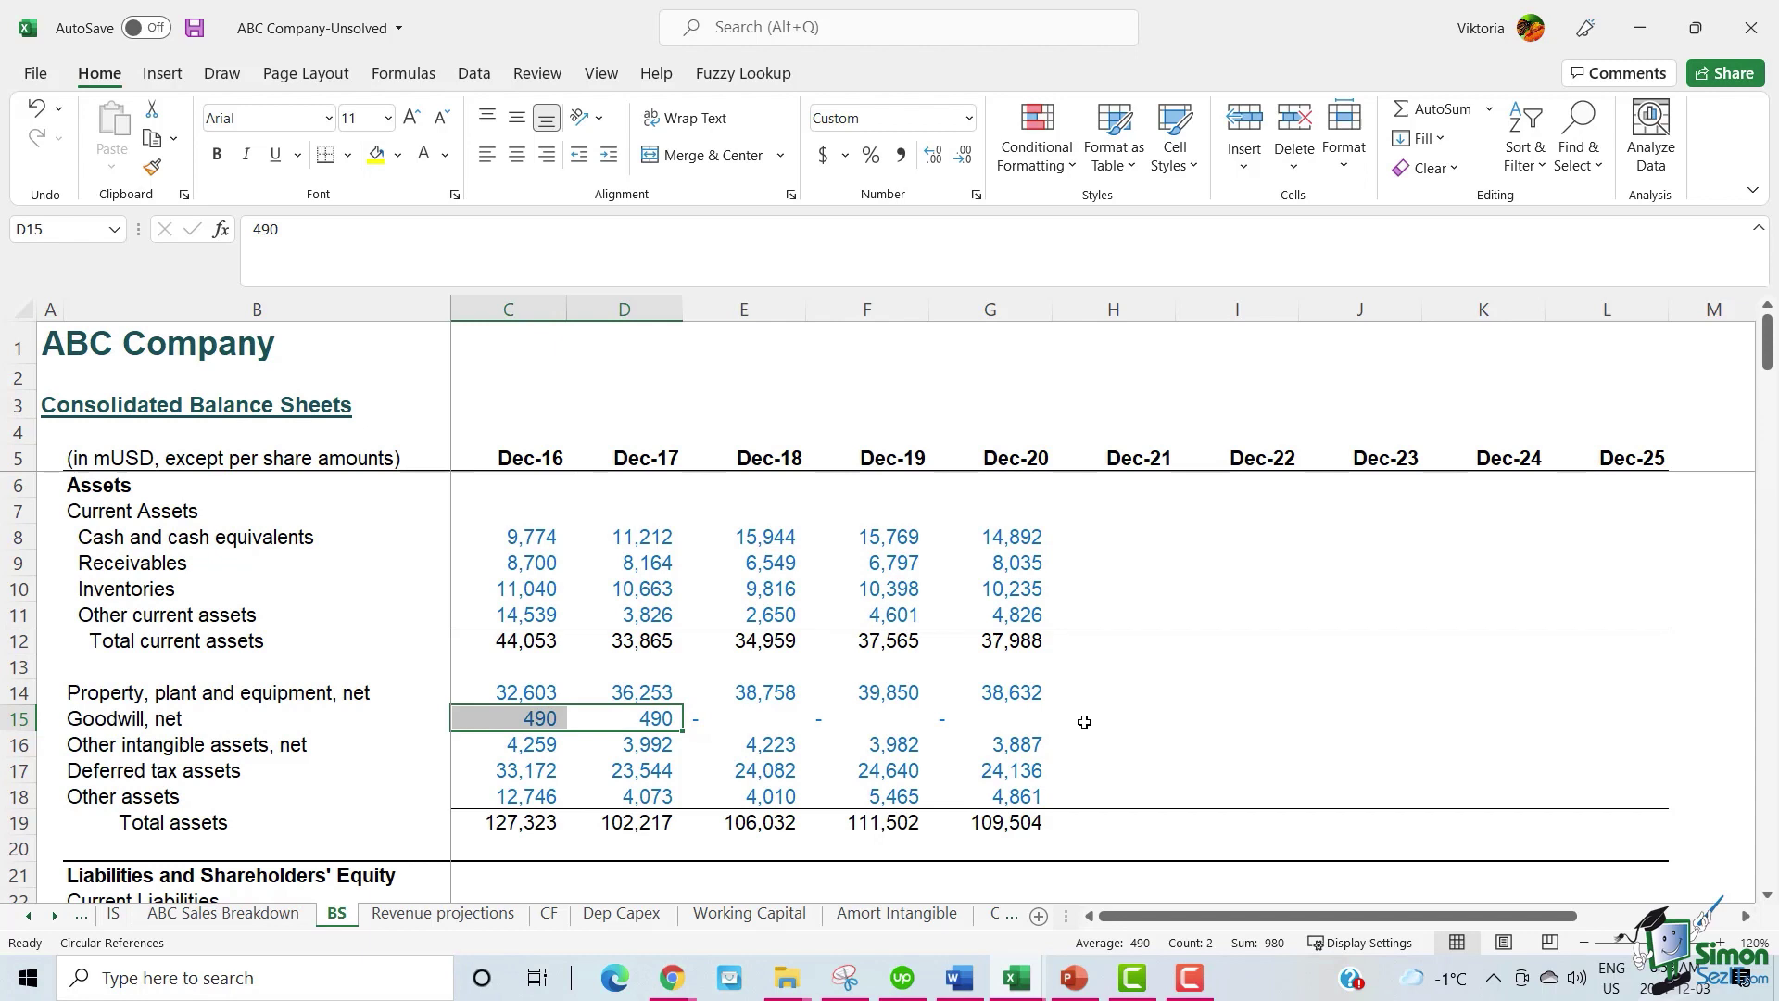
pyautogui.moveTo(1084, 722); pyautogui.dragTo(1658, 718)
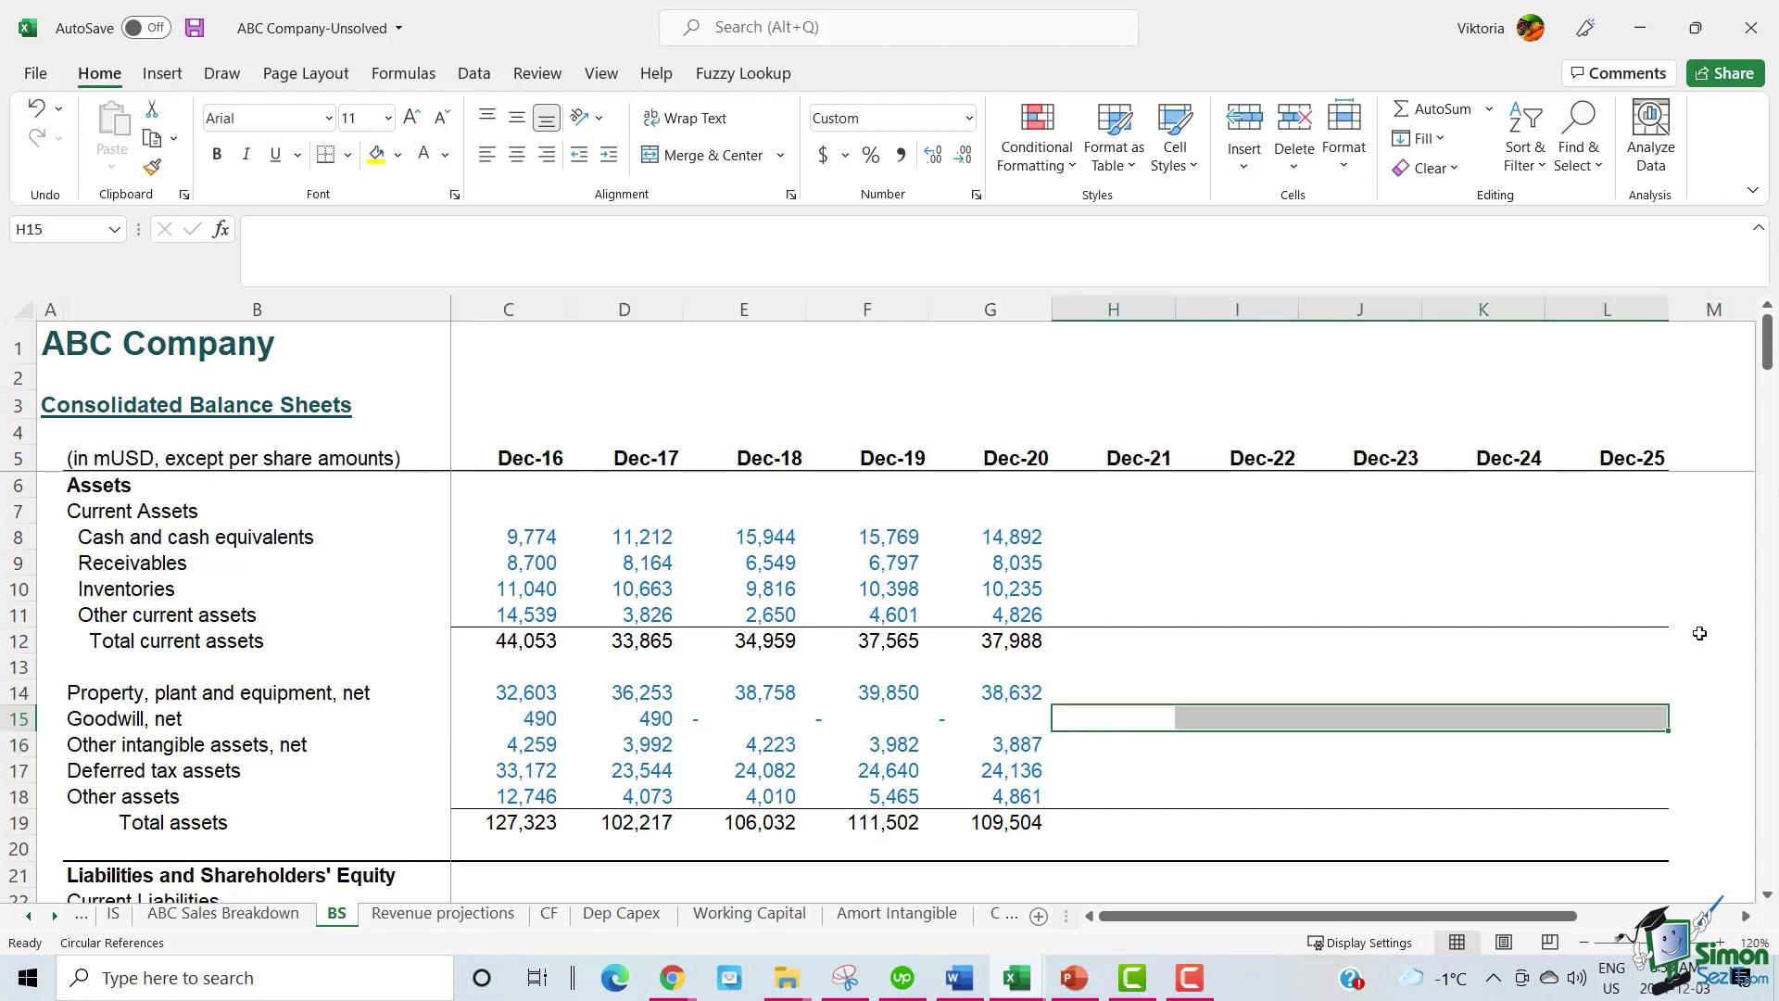
pyautogui.moveTo(256, 744); pyautogui.dragTo(989, 744)
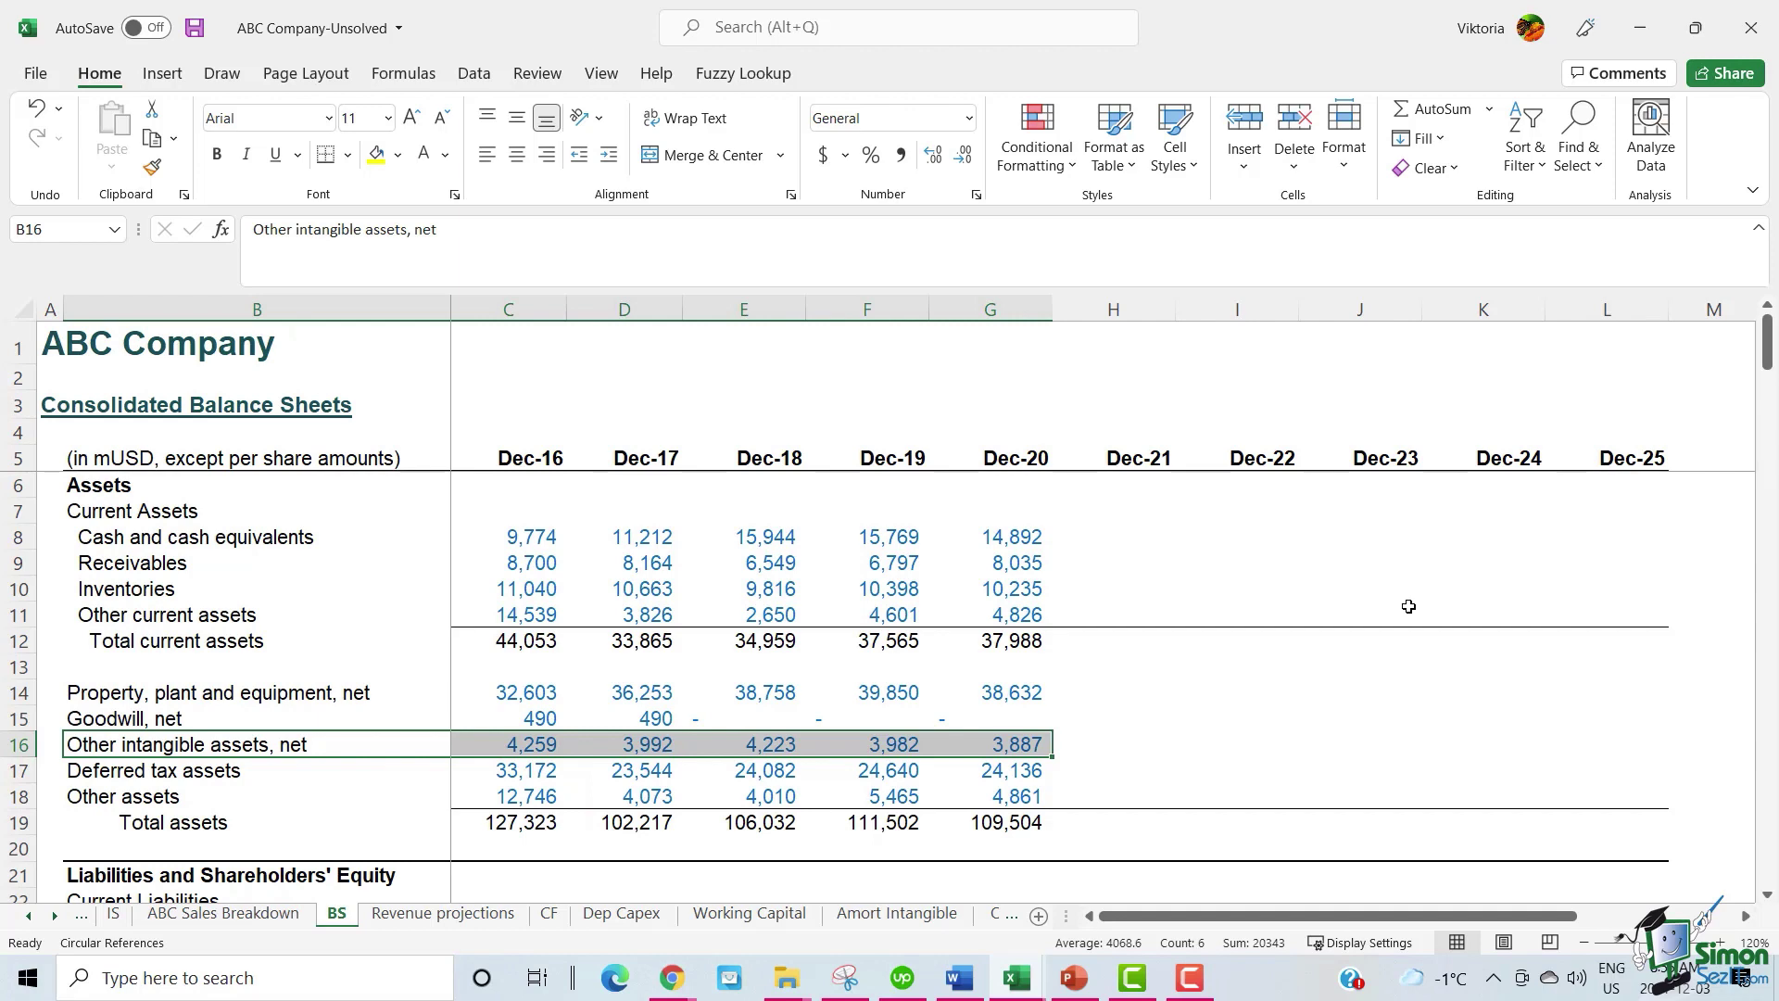
pyautogui.click(549, 913)
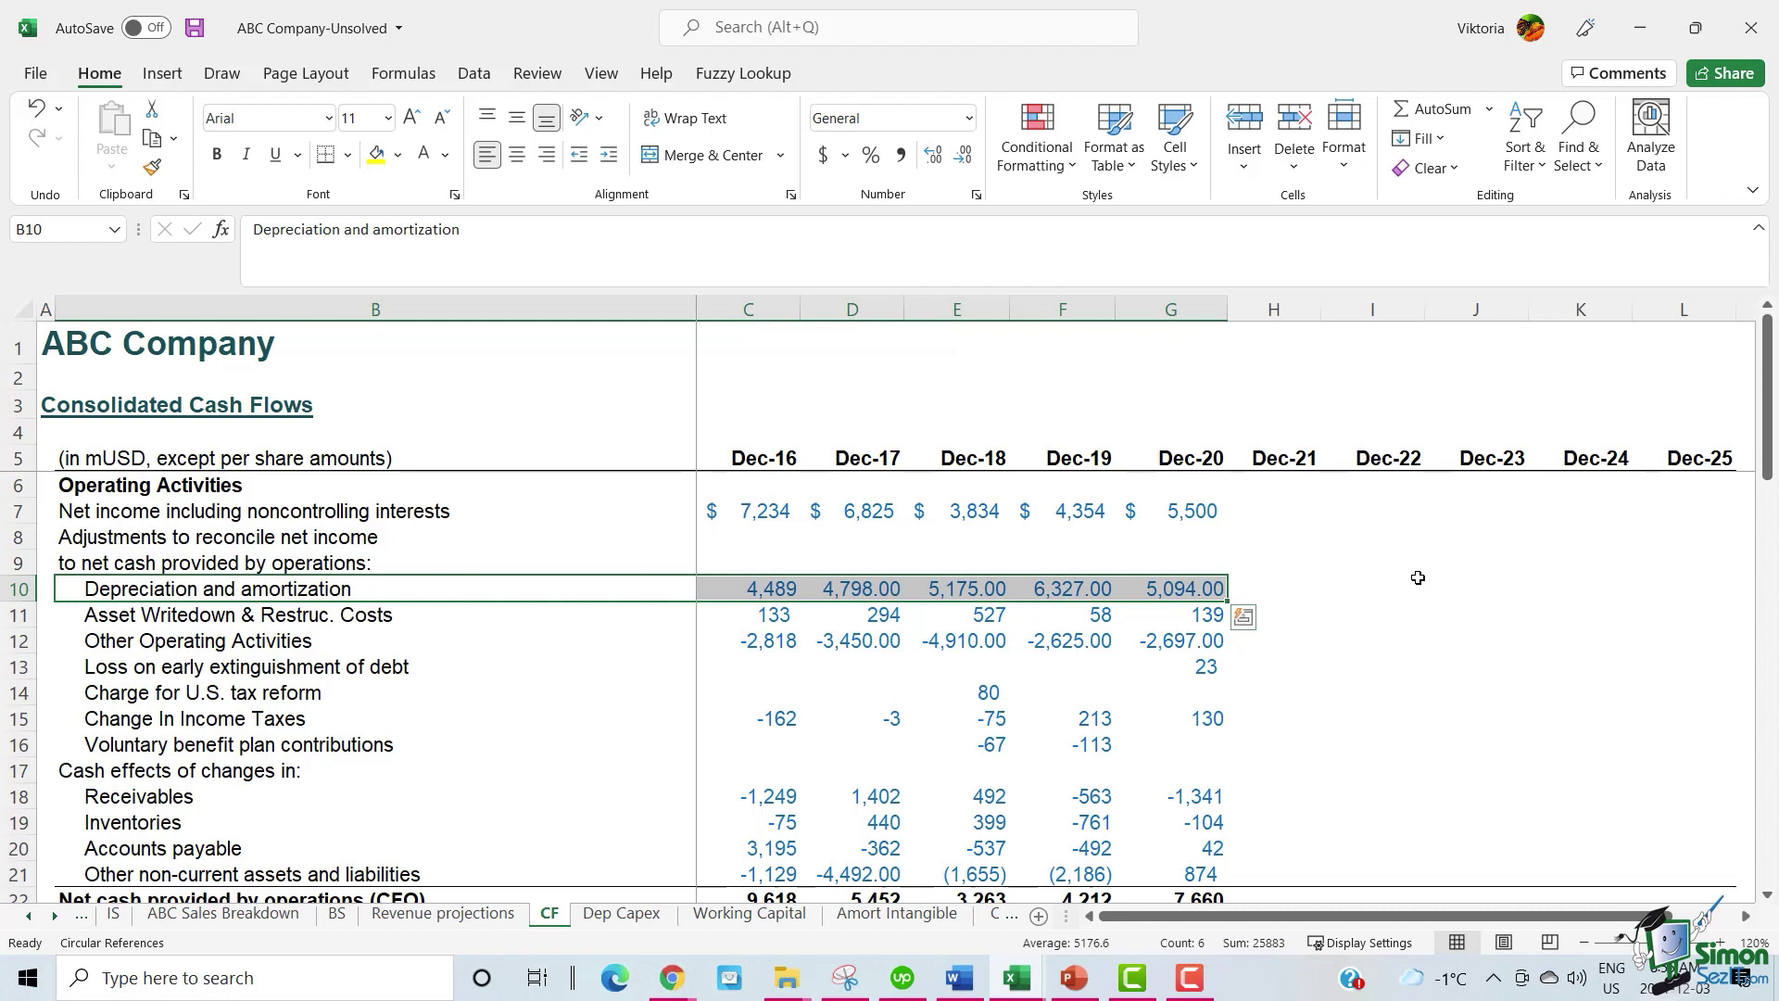
# Bring up the ABC Company-Solved workbook at its empty Intangibles amortization schedule.
pyautogui.click(1446, 584)
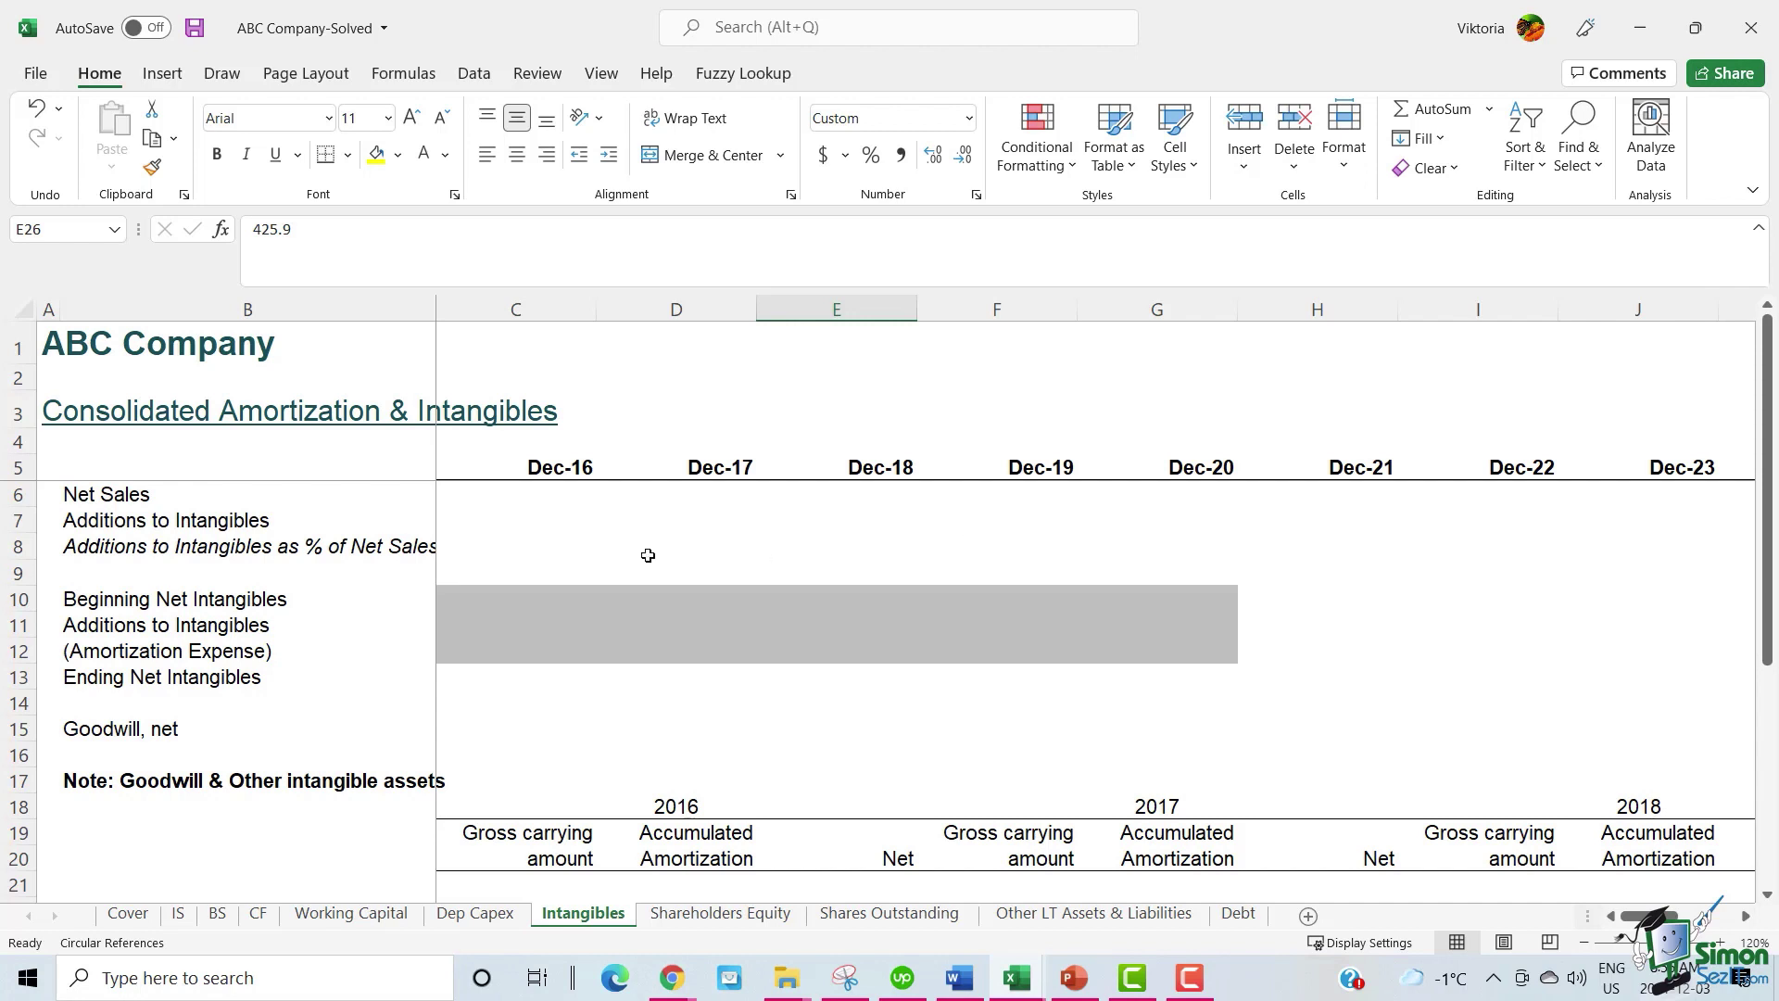
# Copy the IS Net sales row into Intangibles C6:L6 as values, Dec-16 through Dec-25.
pyautogui.click(558, 492)
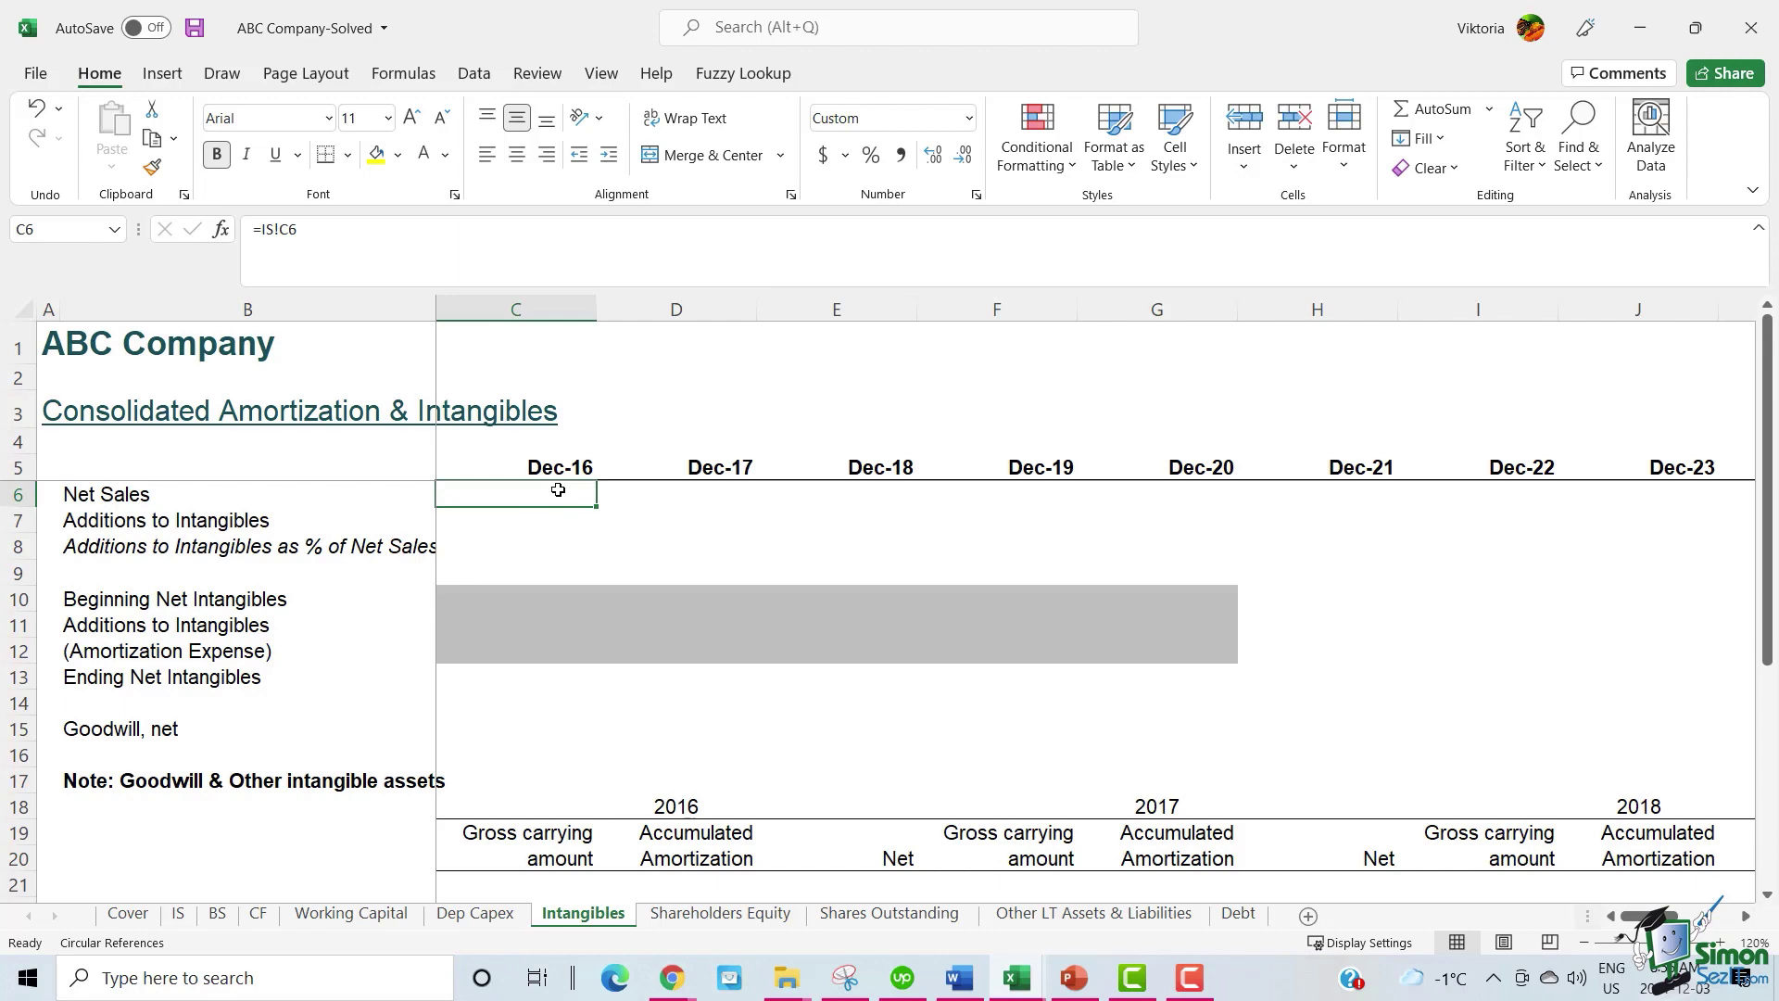
pyautogui.click(178, 914)
pyautogui.keyDown('shift'); pyautogui.click(1728, 489); pyautogui.keyUp('shift')
pyautogui.hotkey('ctrl', 'c')
pyautogui.click(583, 914)
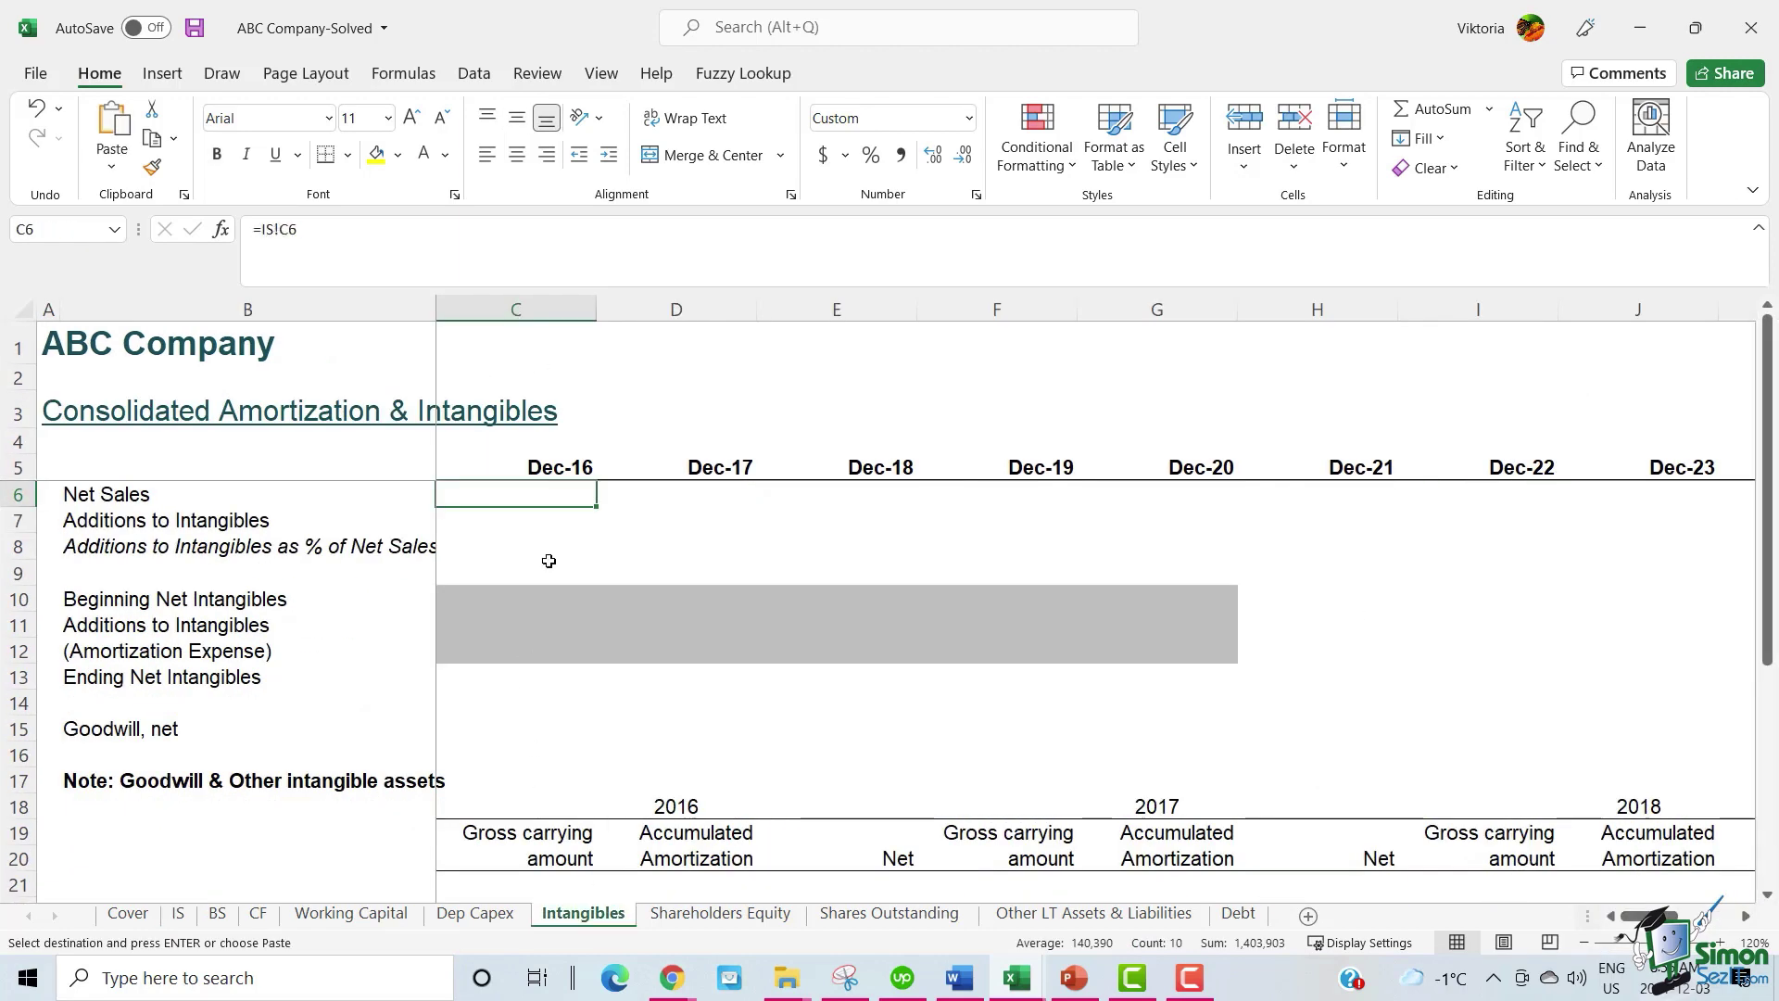
pyautogui.moveTo(557, 494); pyautogui.dragTo(1626, 499)
pyautogui.hotkey('ctrl', 'v')
pyautogui.press('Escape')
pyautogui.press('Down')
pyautogui.press('Left')
pyautogui.hotkey('ctrl', 'shift', 'Right')
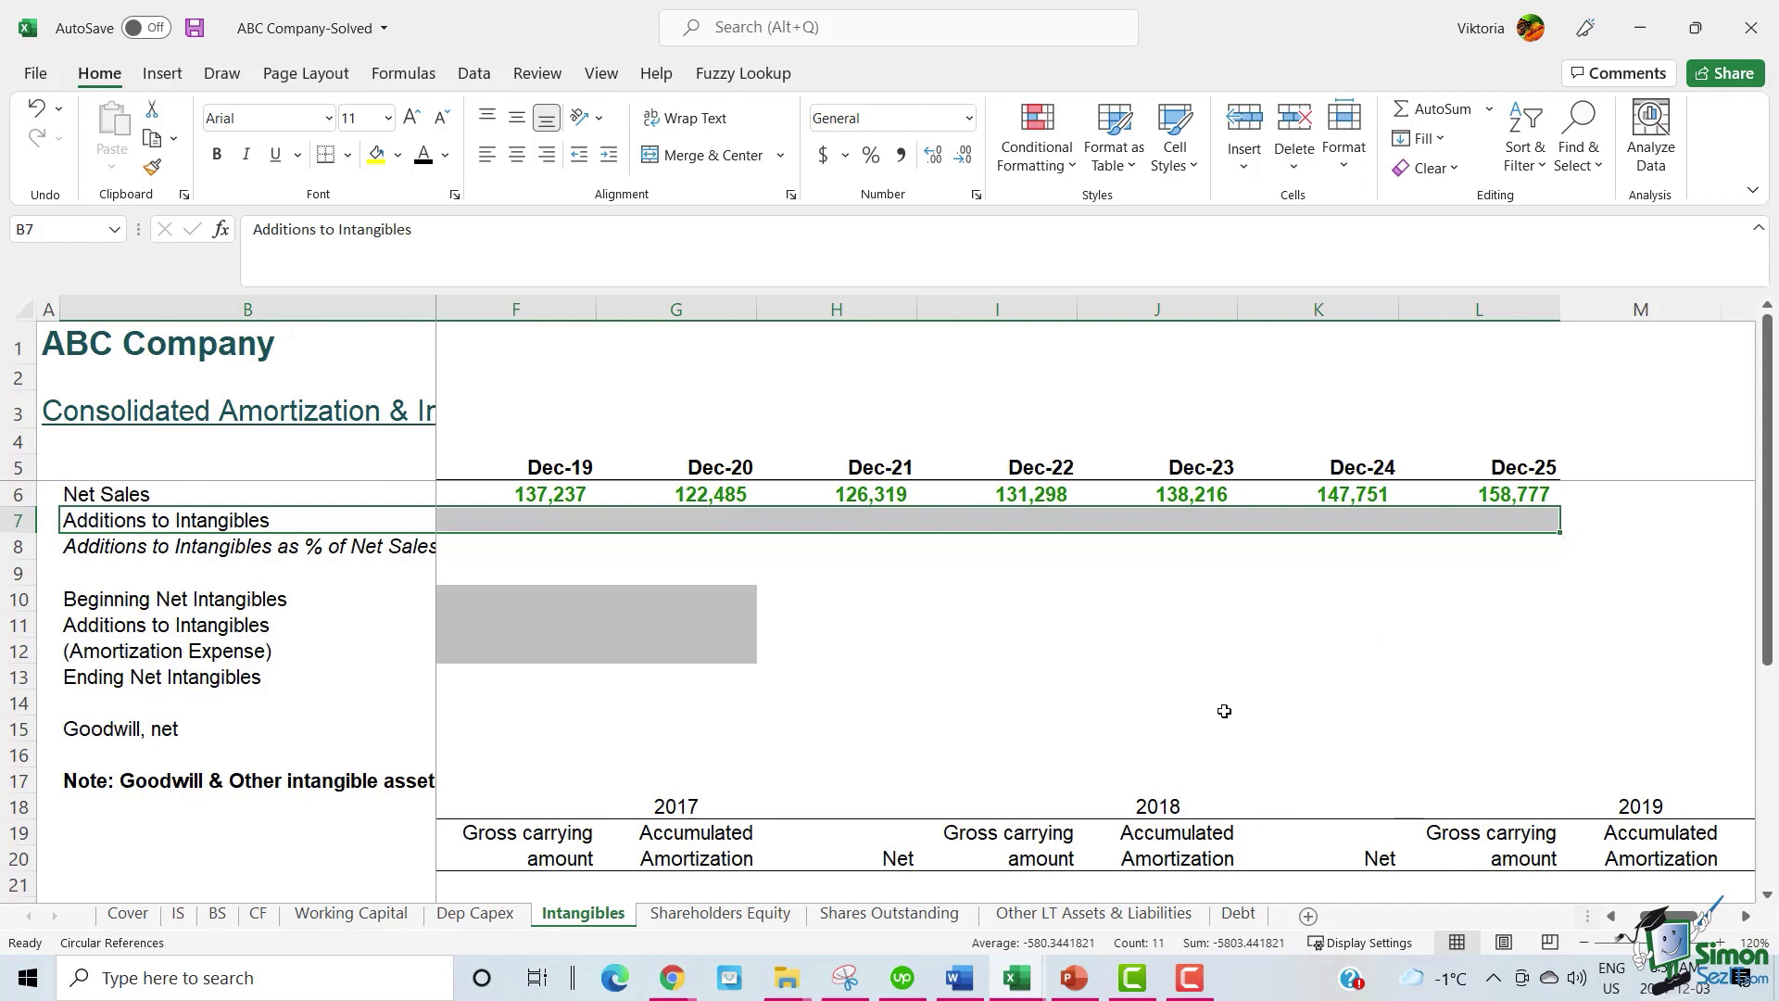
pyautogui.scroll(-1, 1216, 704)
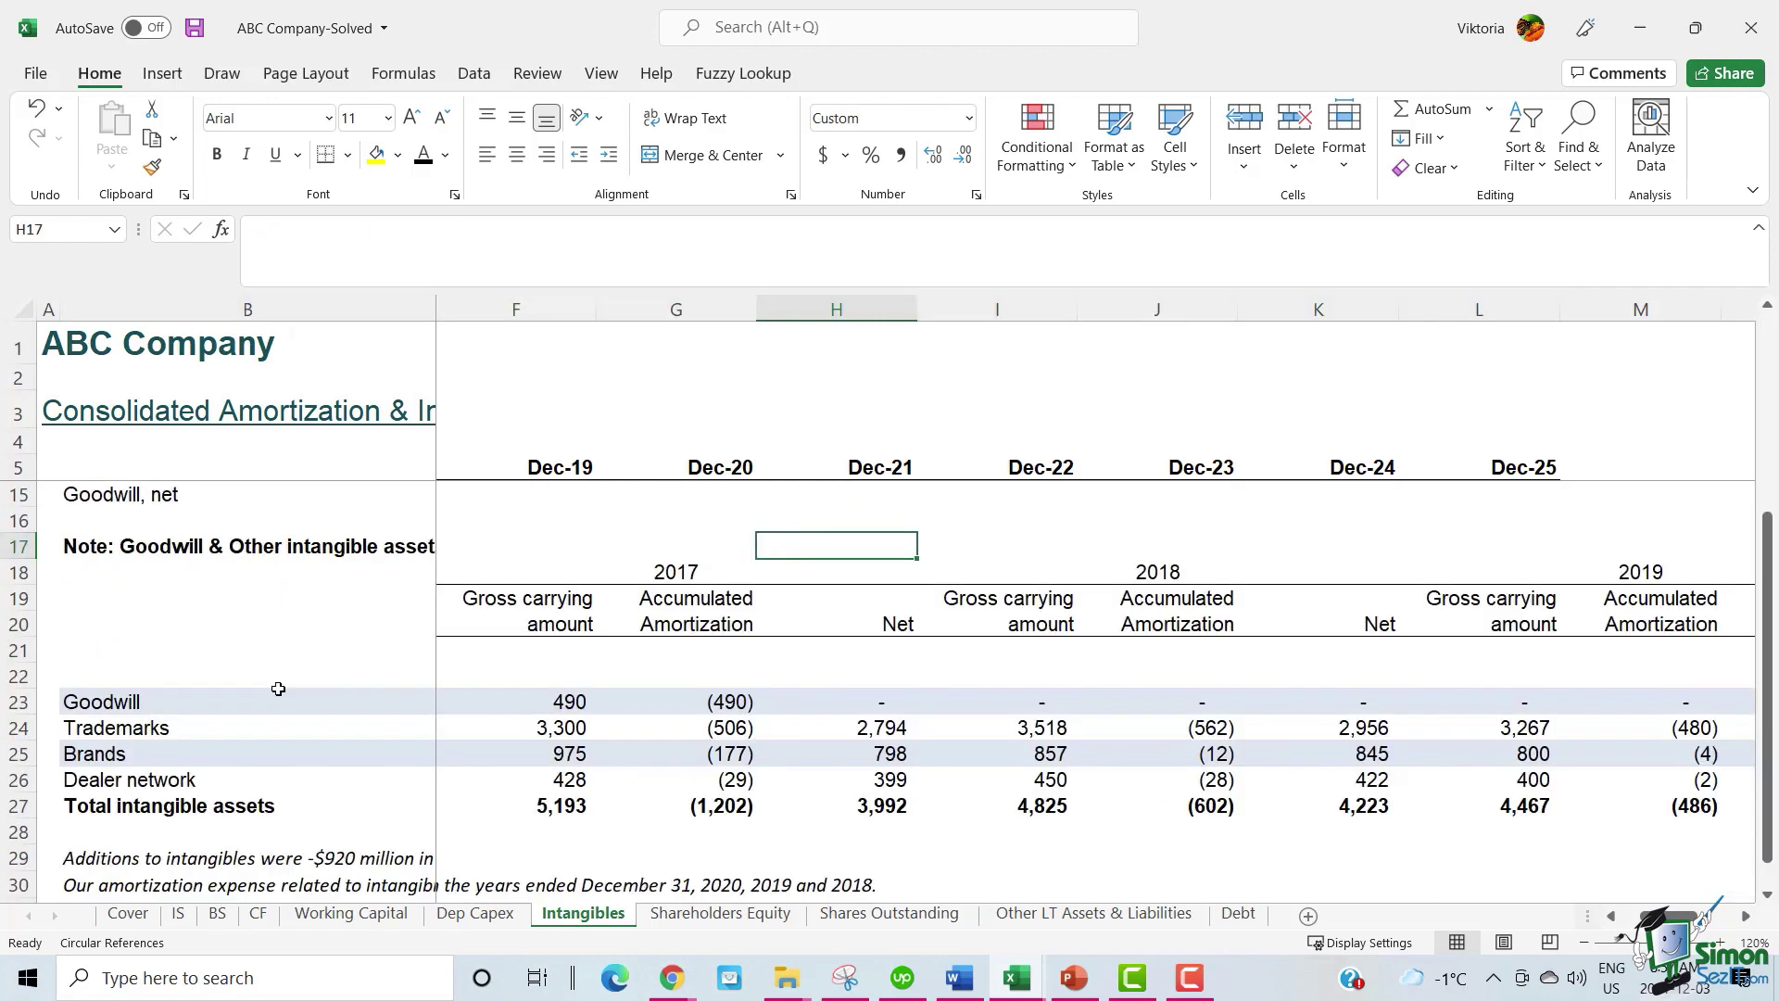
pyautogui.moveTo(278, 689); pyautogui.dragTo(1295, 744)
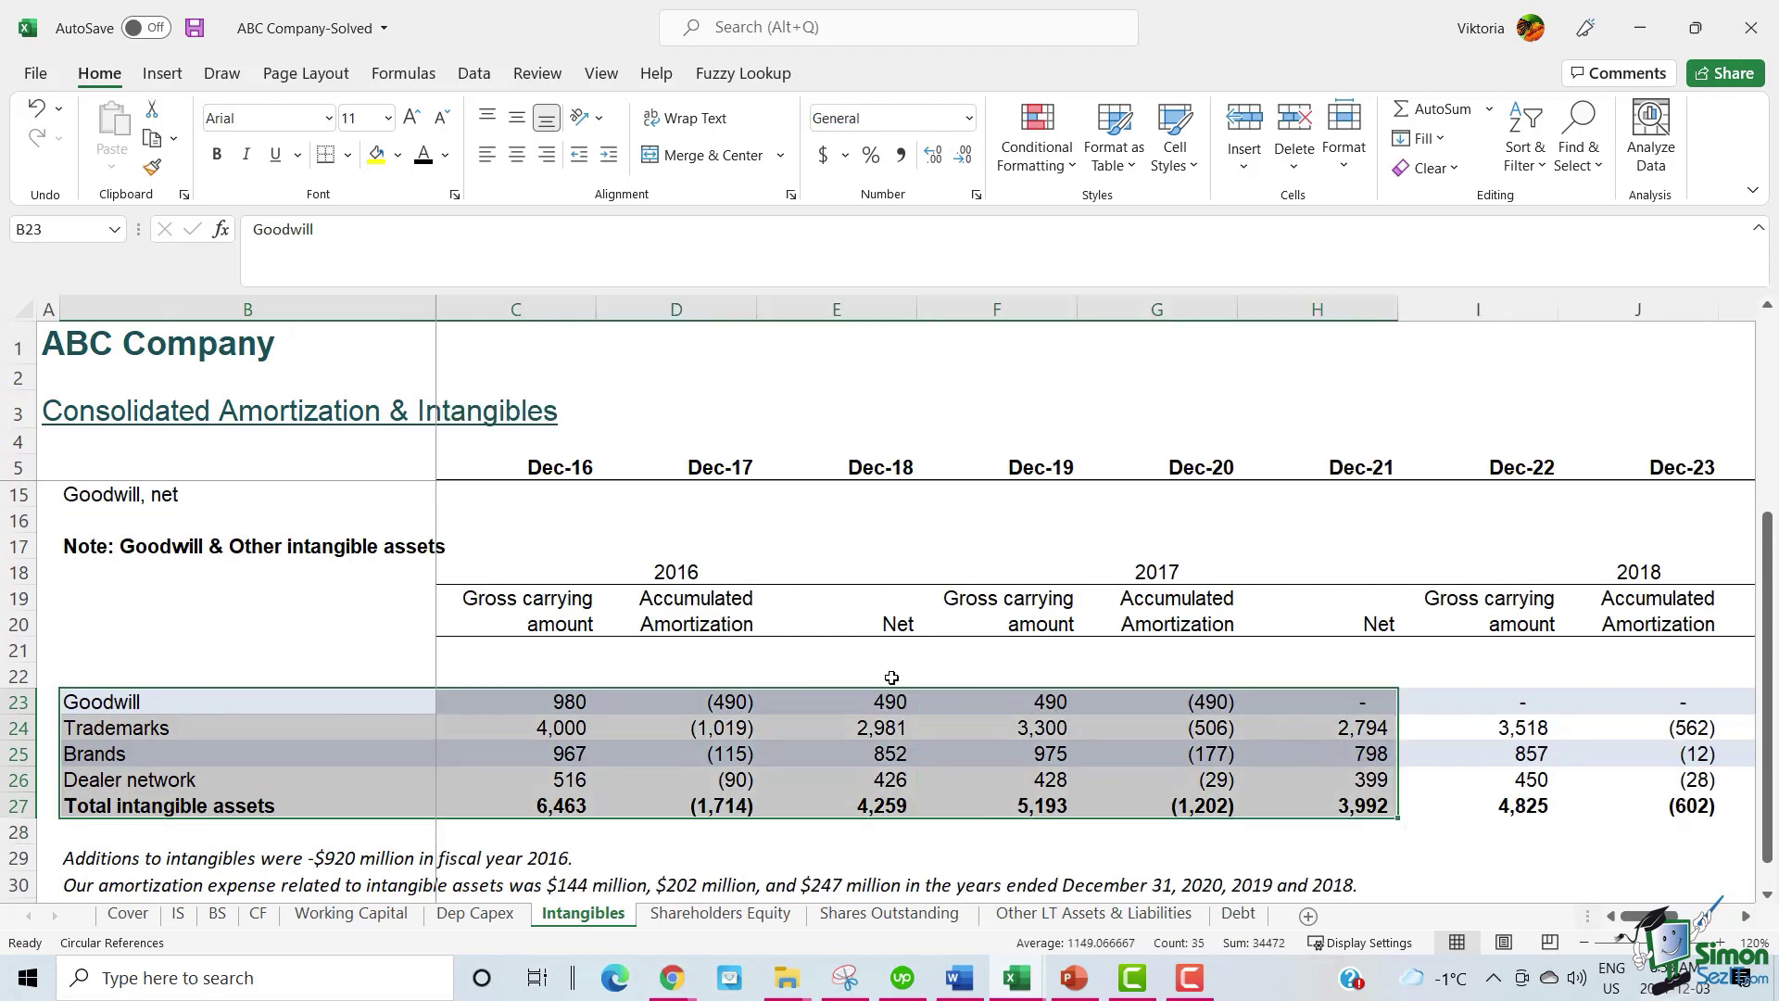
pyautogui.moveTo(548, 701); pyautogui.dragTo(548, 812)
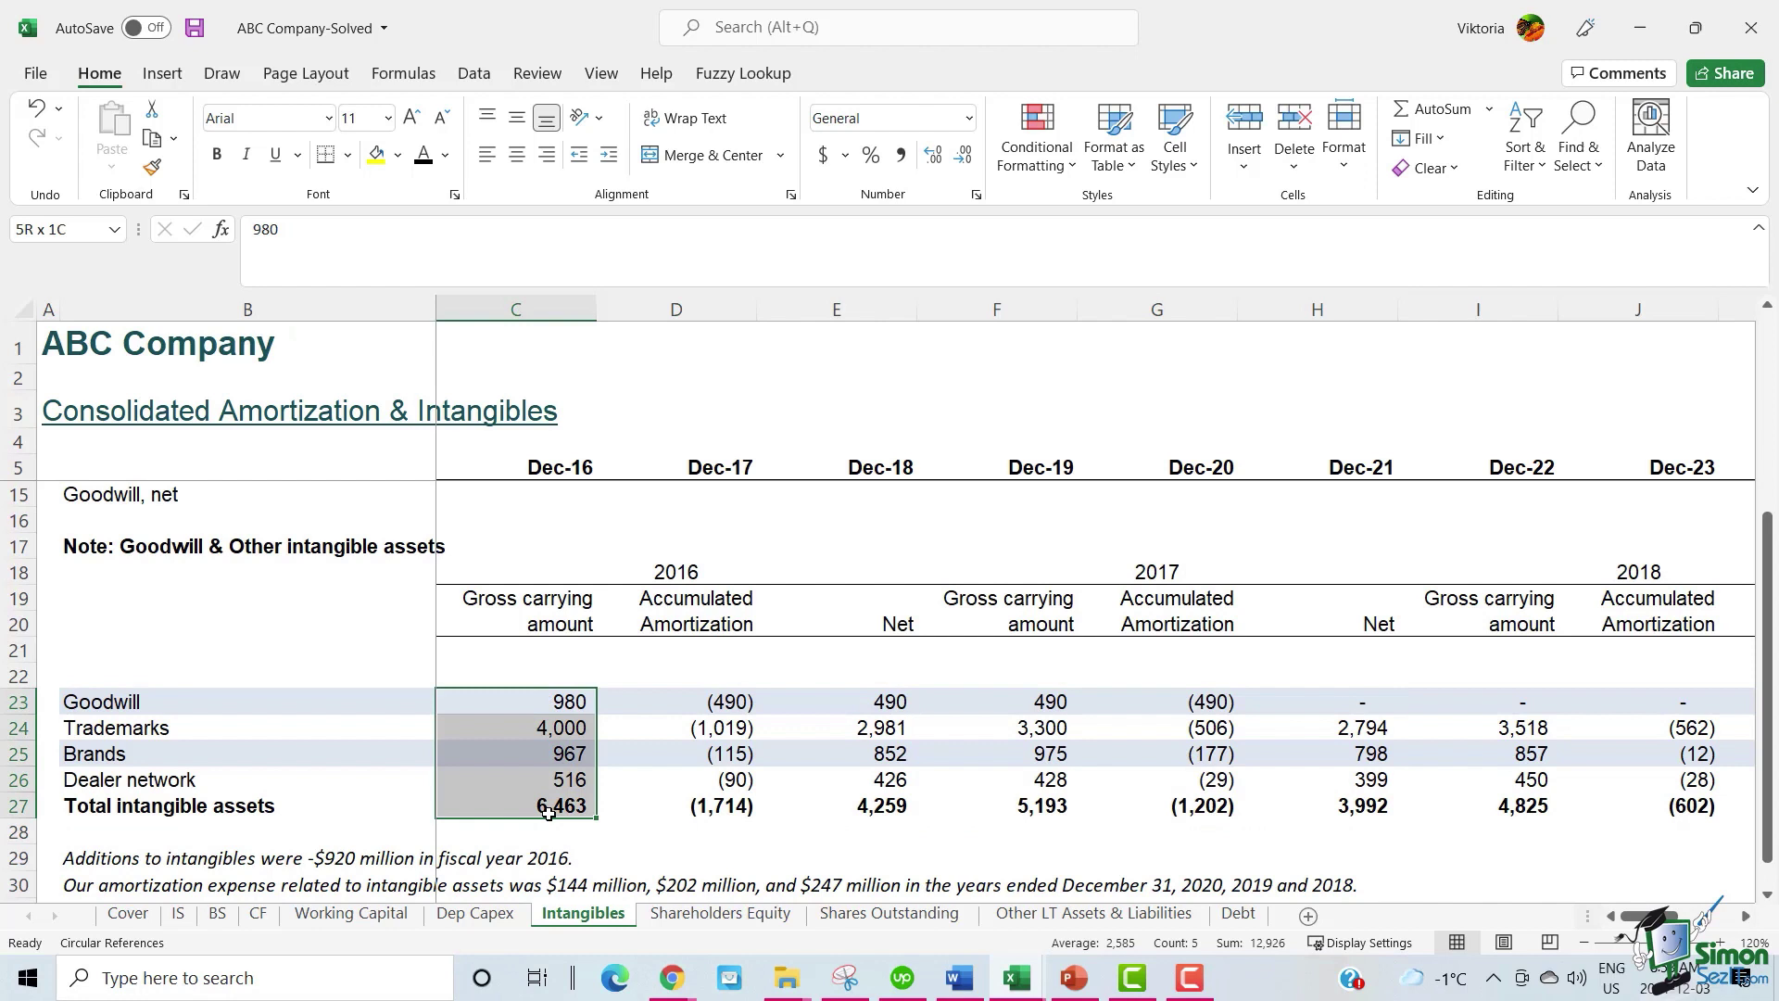
pyautogui.moveTo(723, 701); pyautogui.dragTo(712, 805)
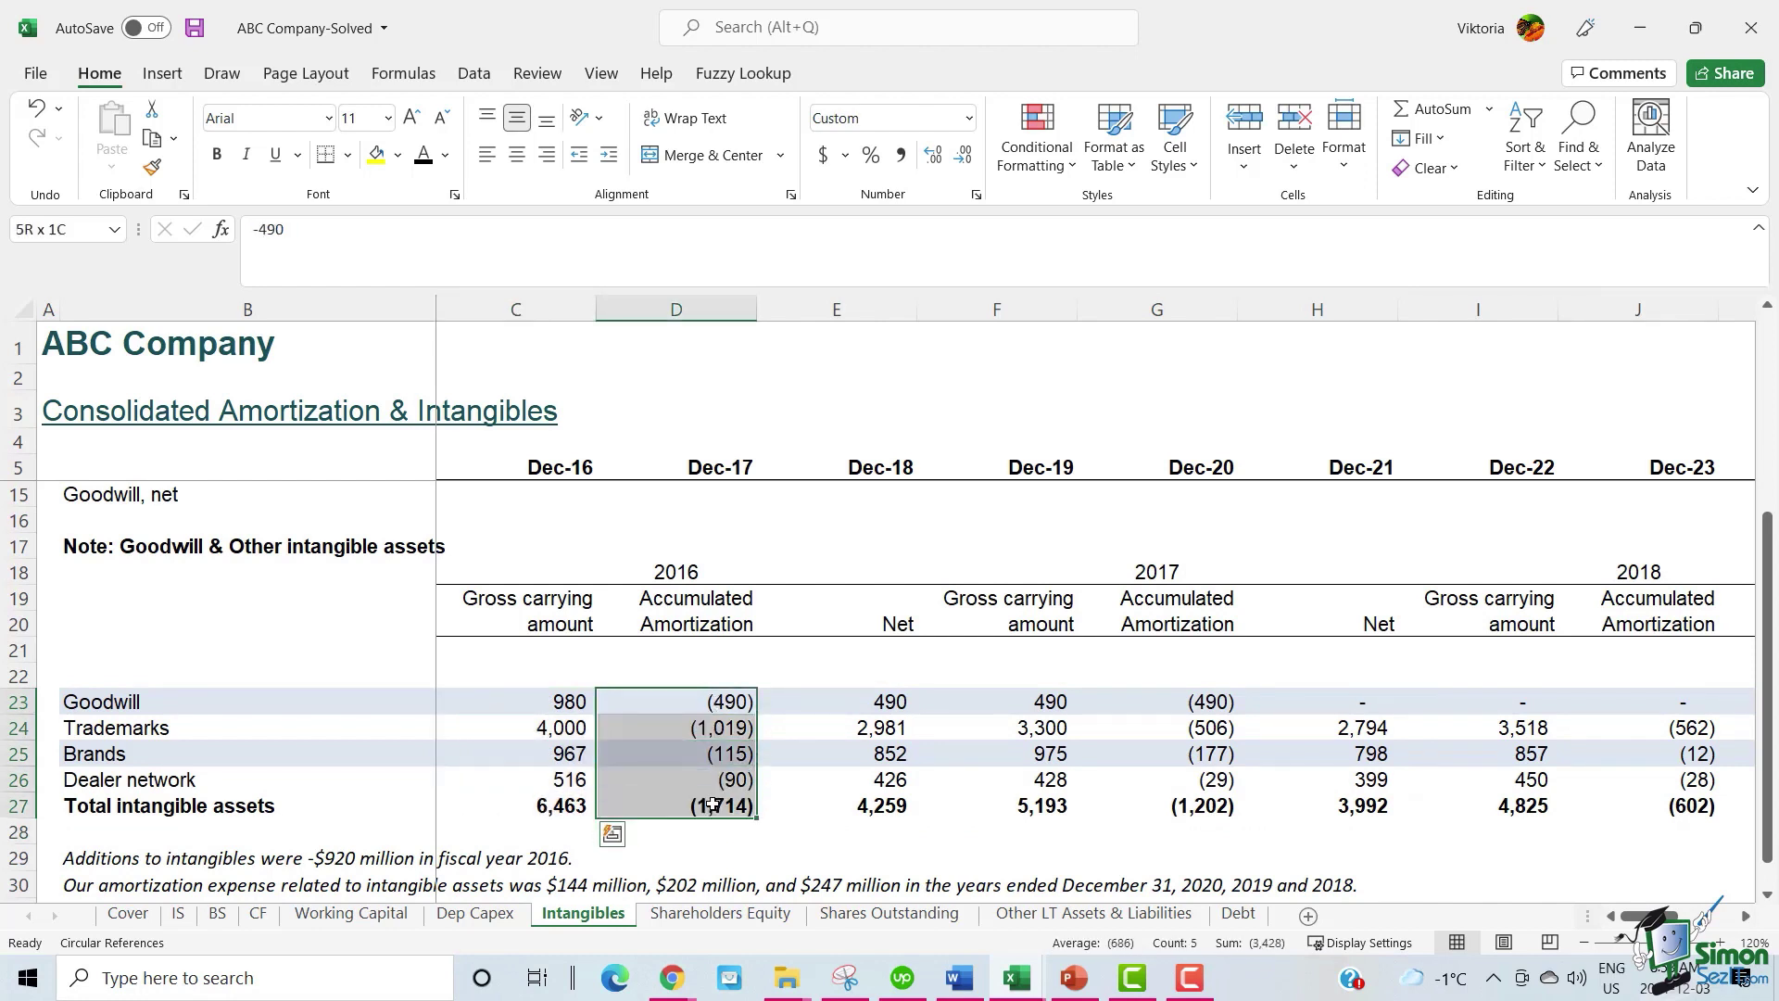
pyautogui.moveTo(1221, 701); pyautogui.dragTo(1213, 805)
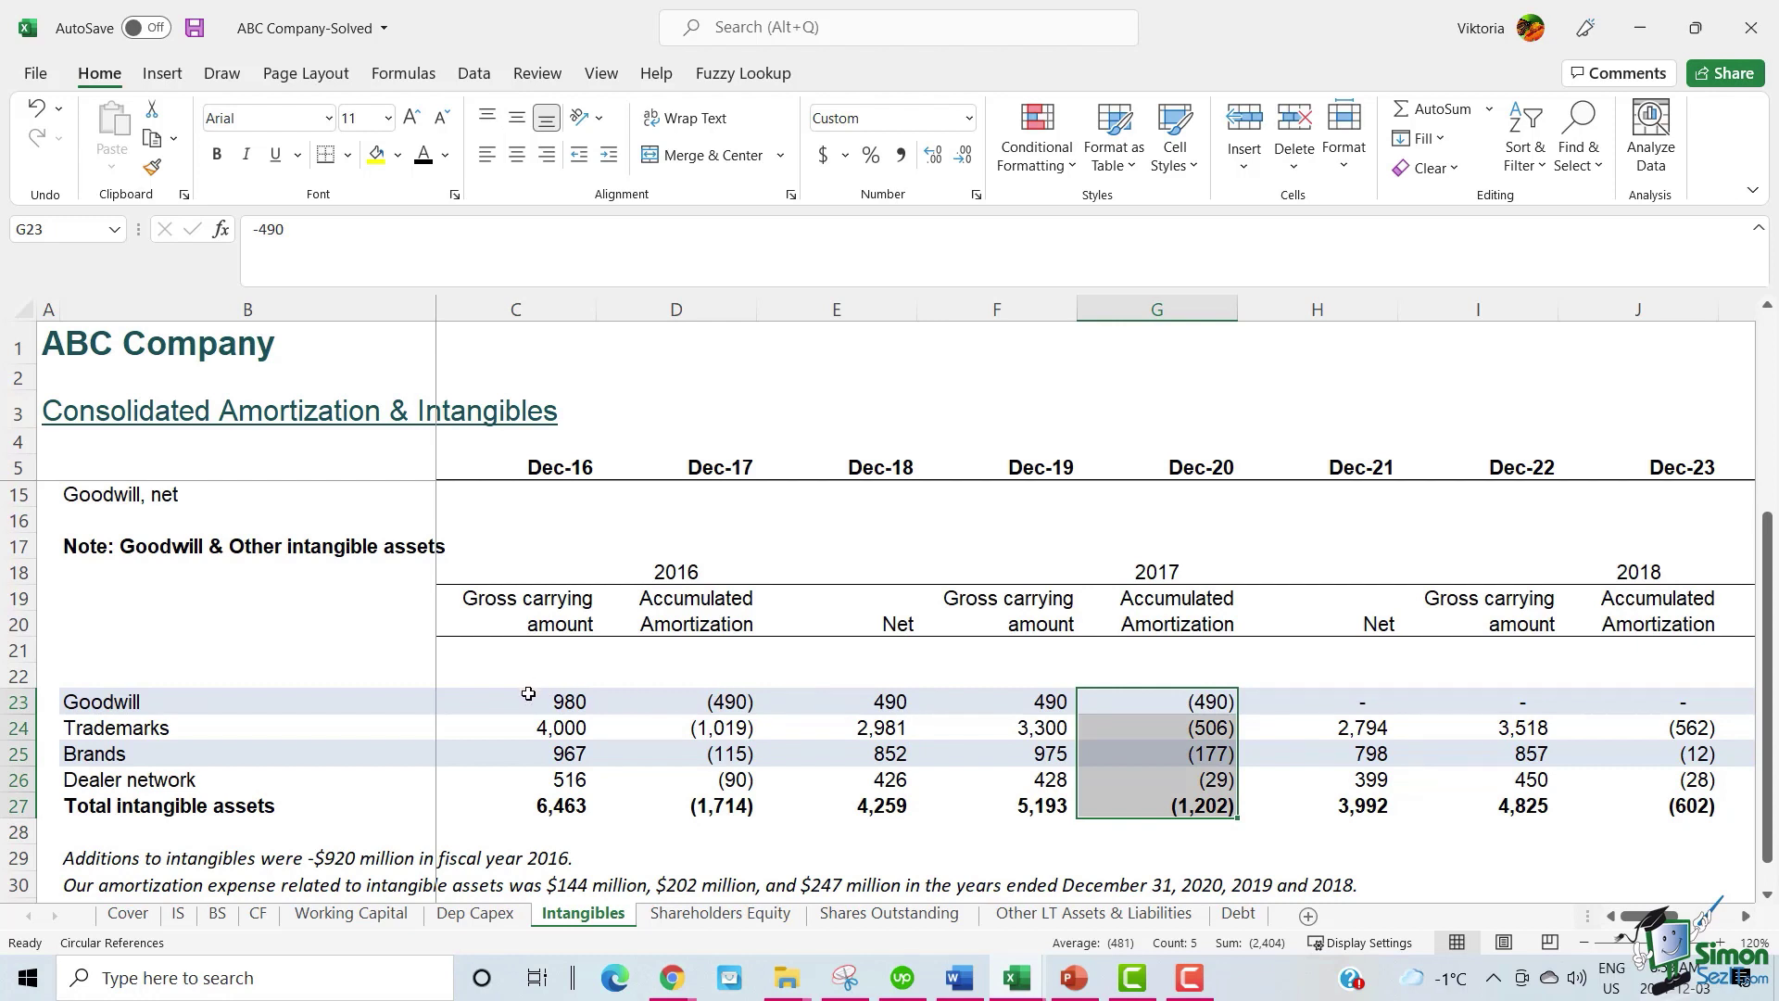
pyautogui.moveTo(528, 701); pyautogui.dragTo(530, 807)
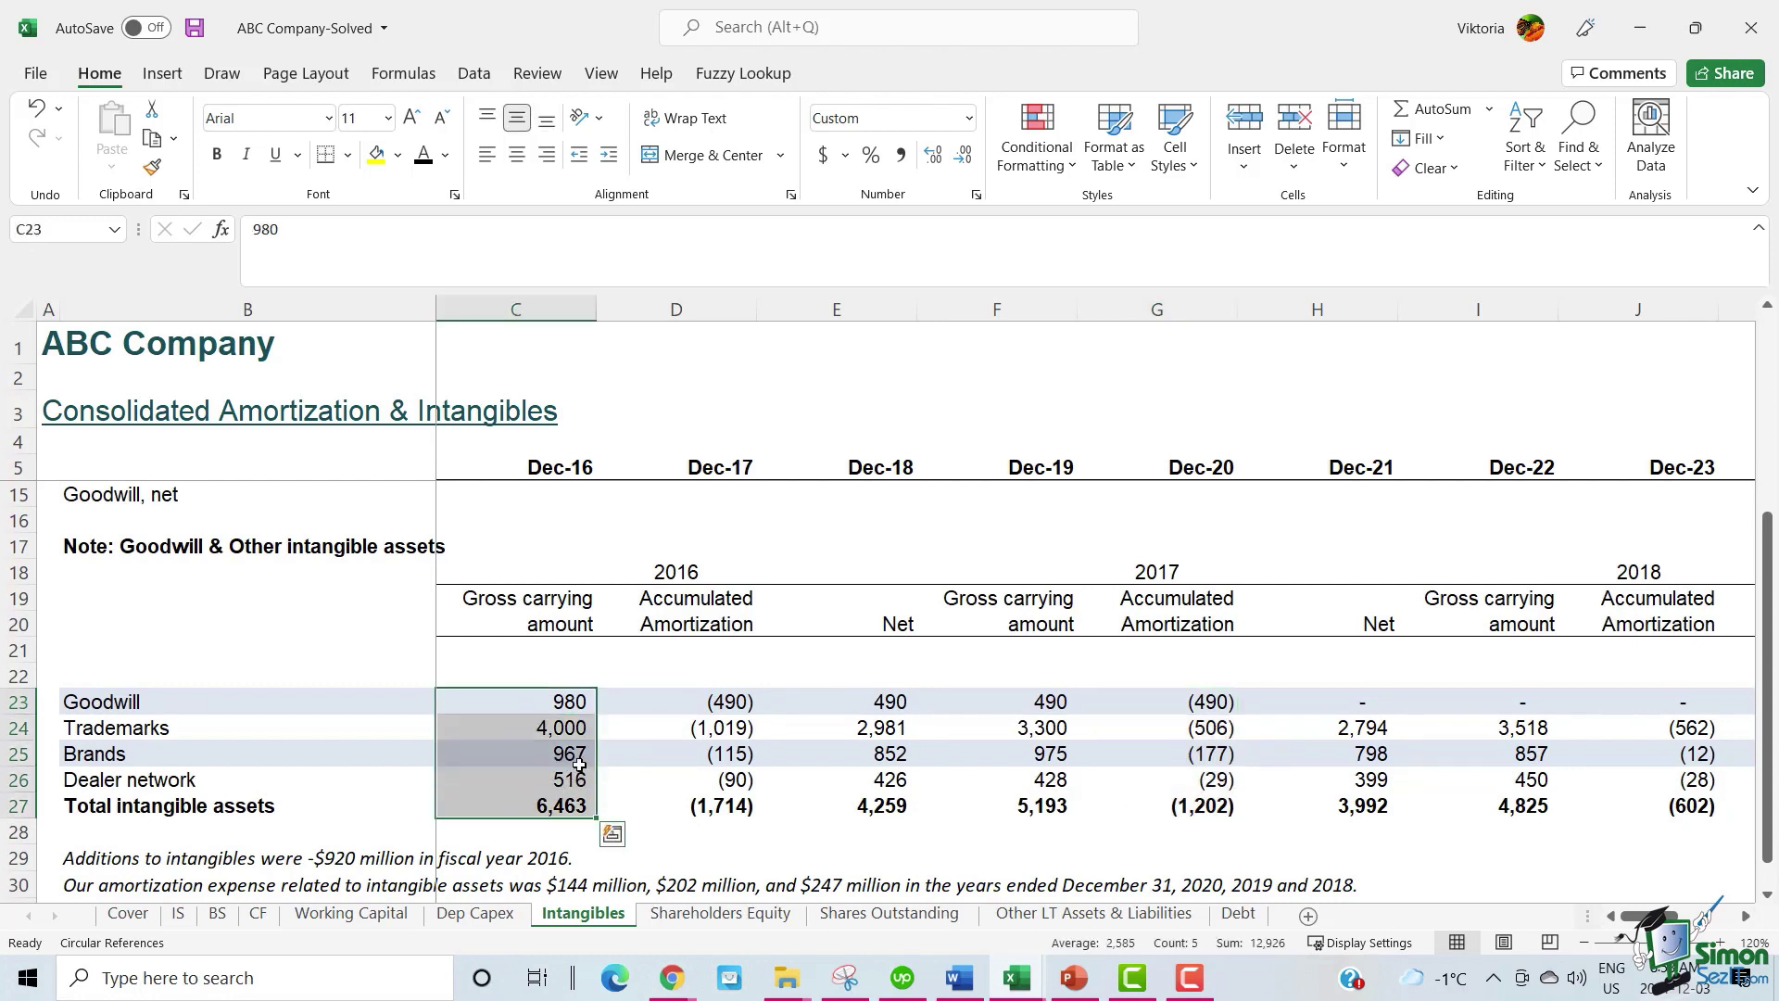
pyautogui.moveTo(719, 709); pyautogui.dragTo(713, 811)
pyautogui.click(875, 706)
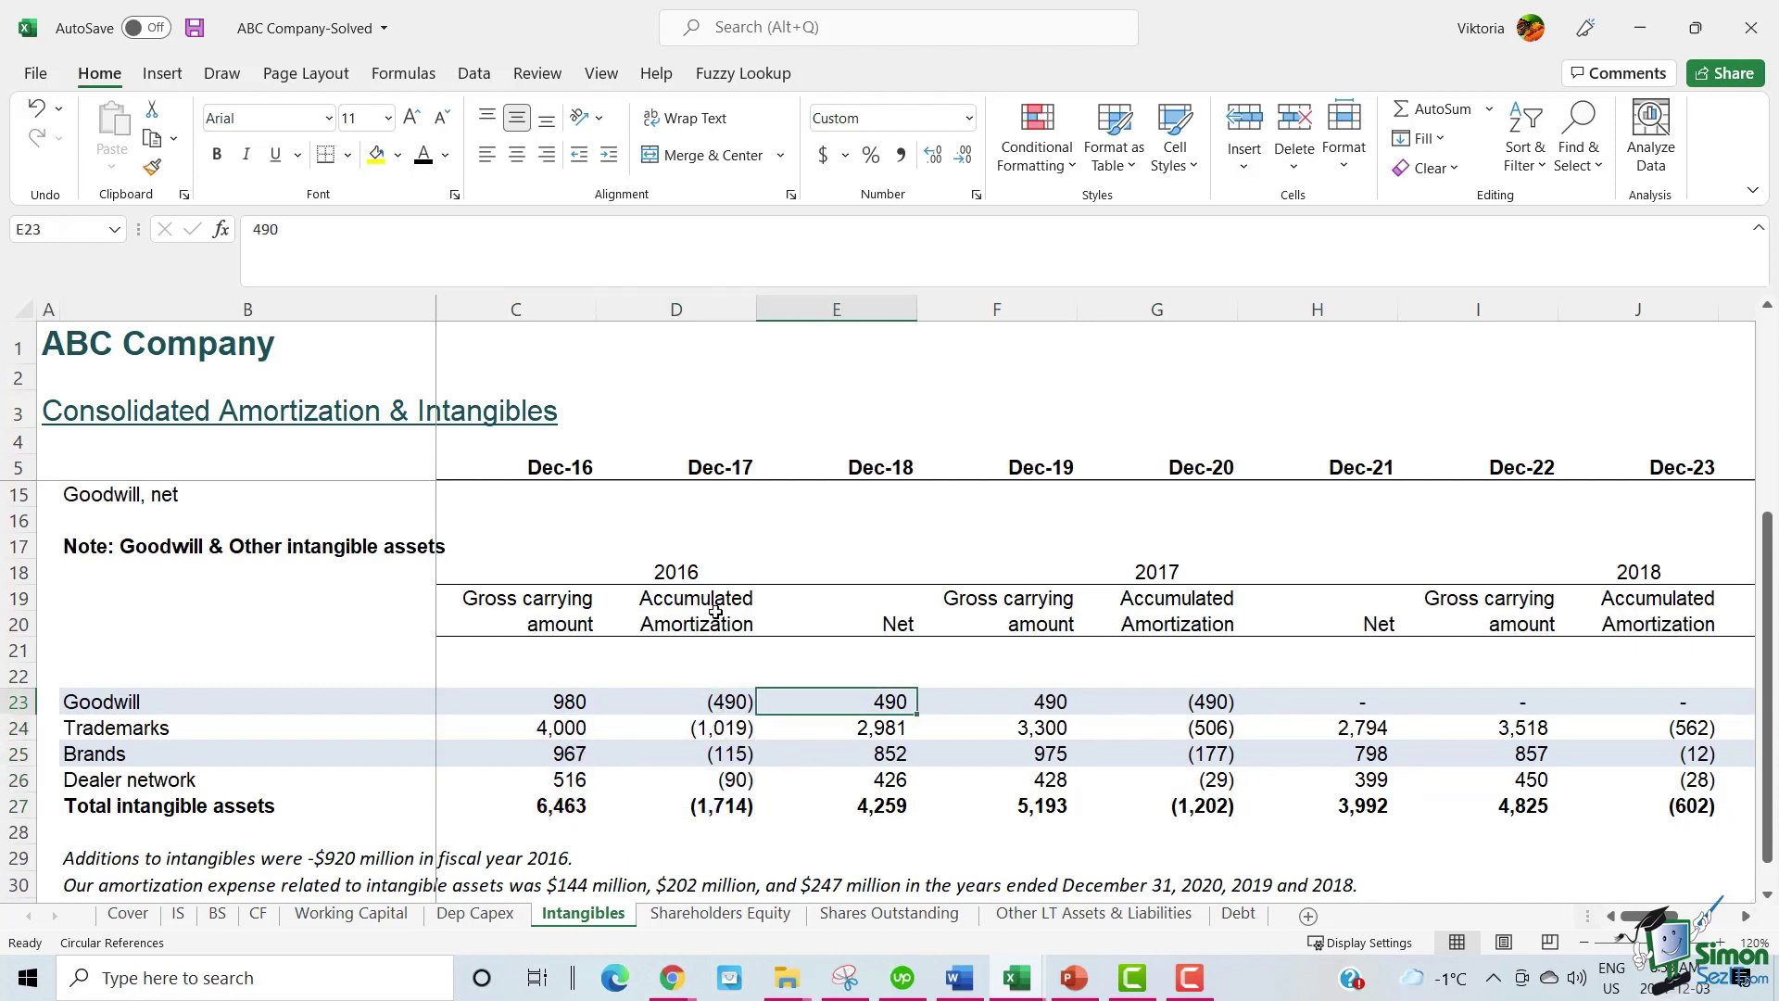
pyautogui.moveTo(715, 612); pyautogui.dragTo(712, 807)
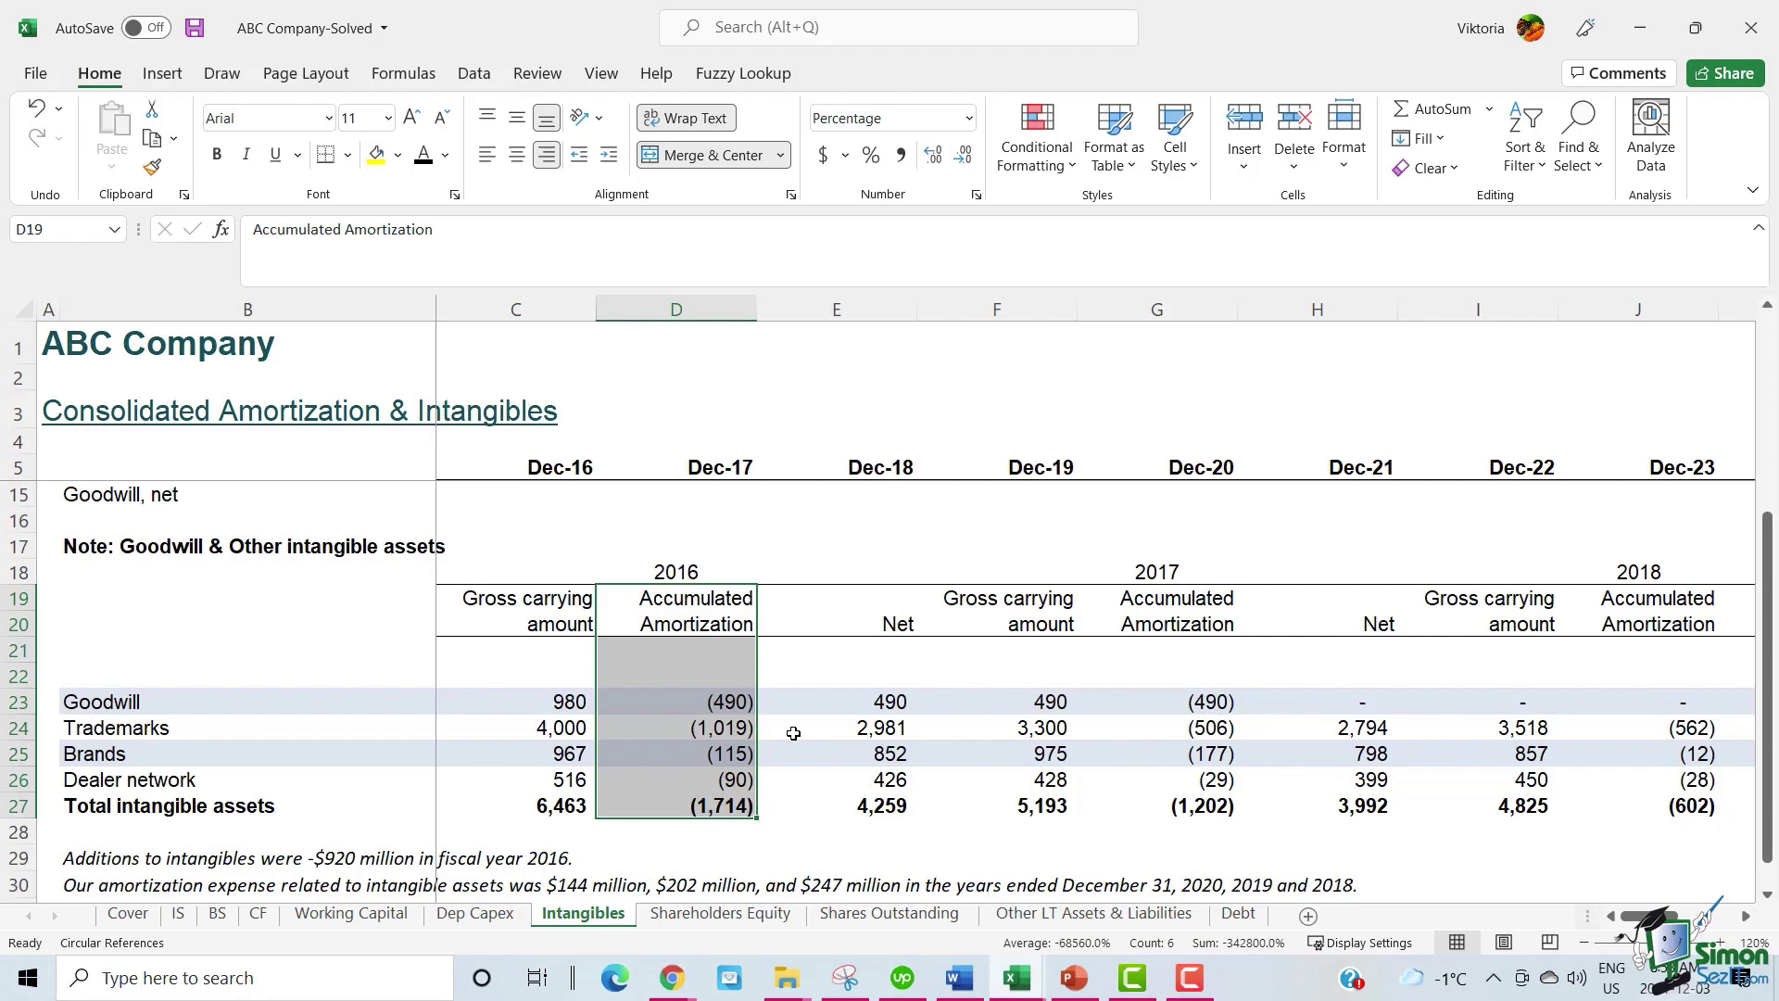
pyautogui.scroll(-1, 793, 733)
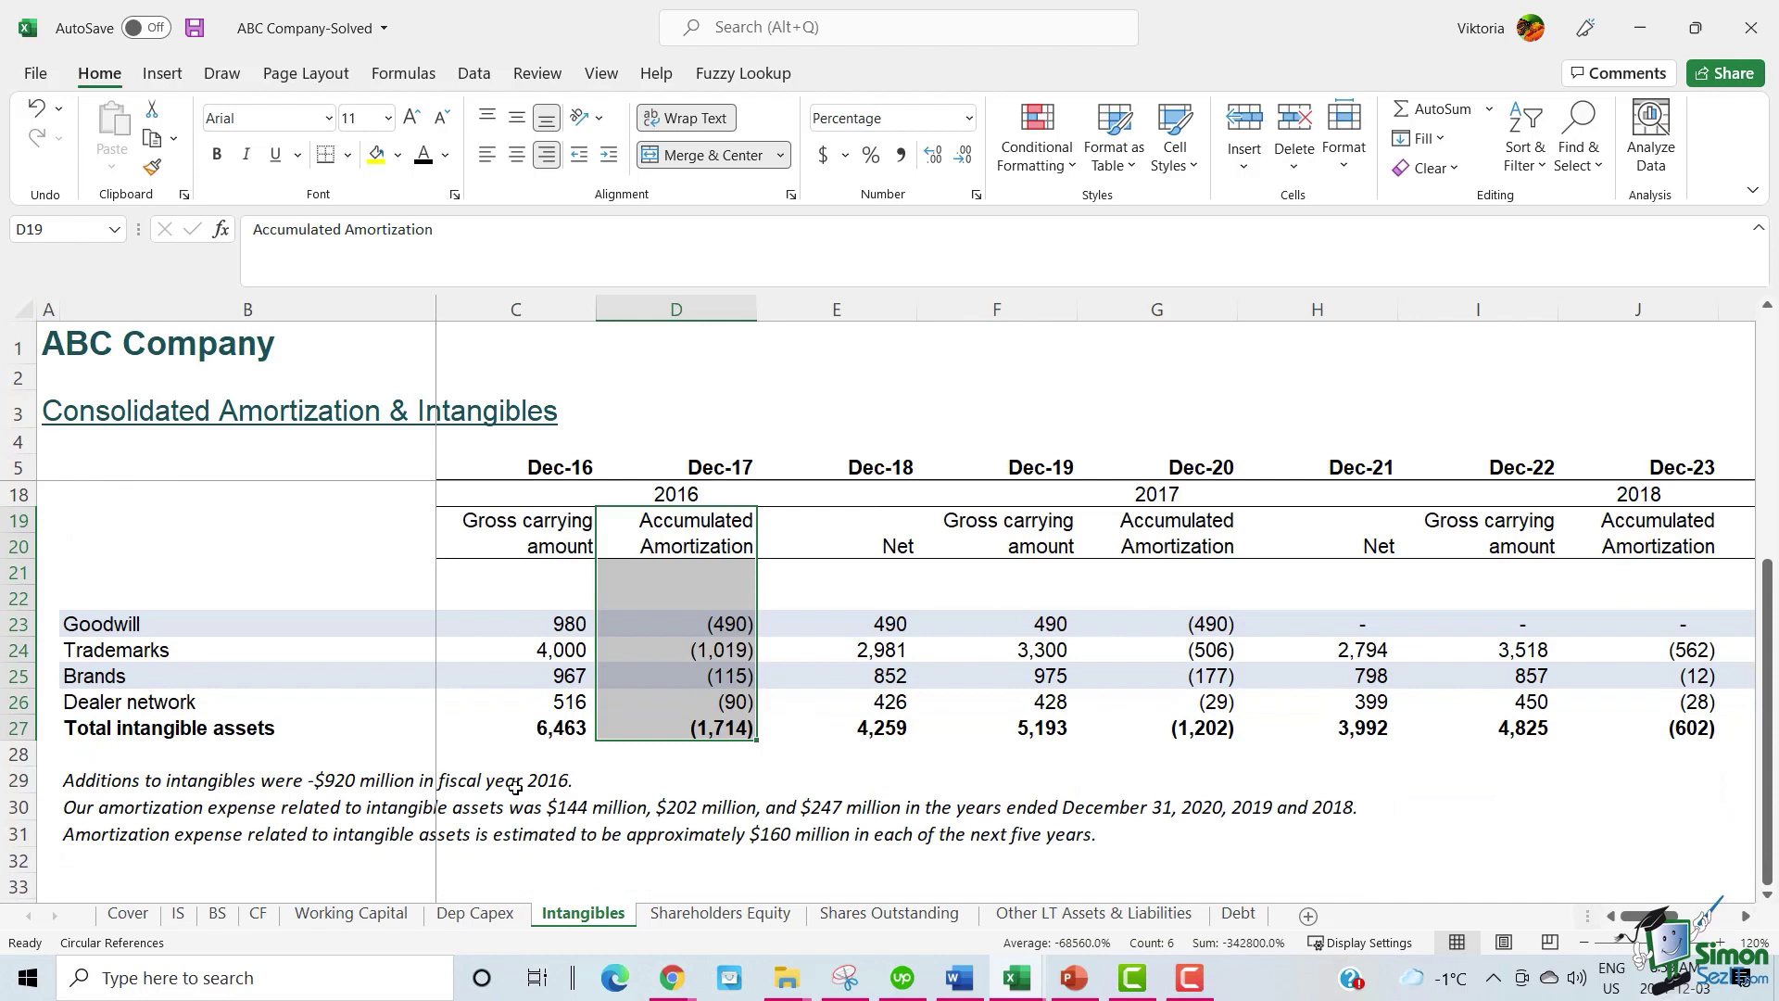
pyautogui.moveTo(121, 786); pyautogui.dragTo(123, 833)
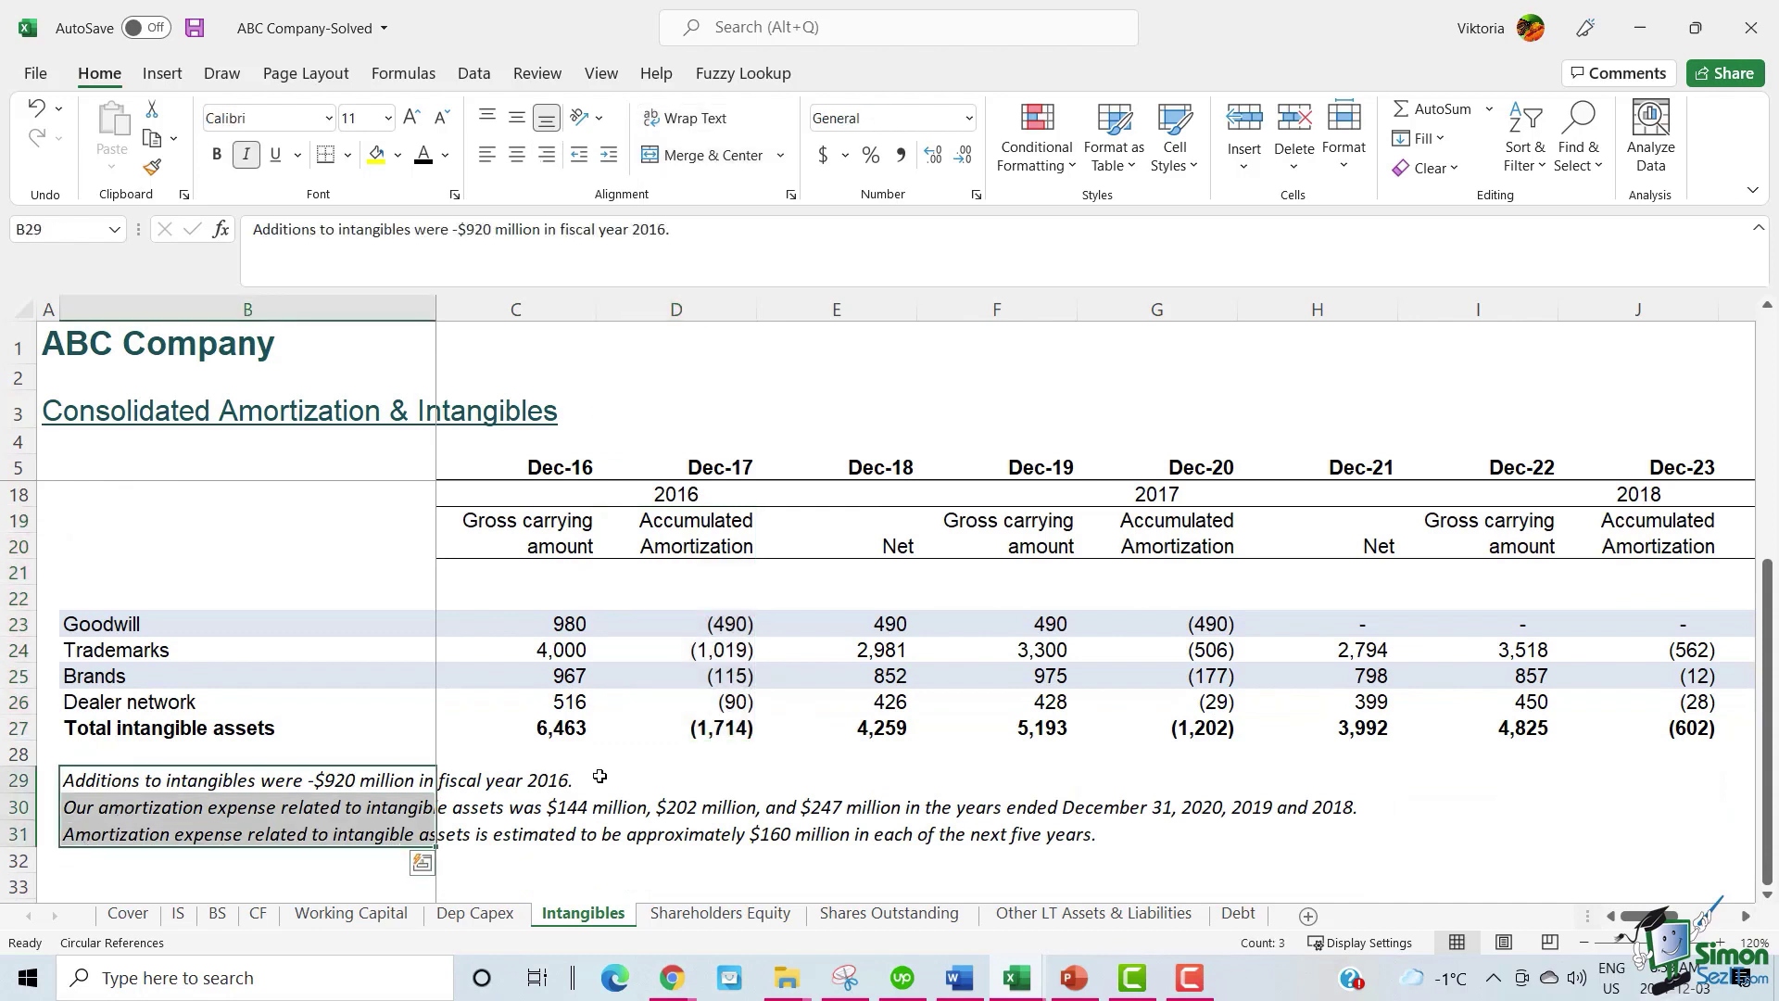
pyautogui.press('Escape')
pyautogui.click(93, 785)
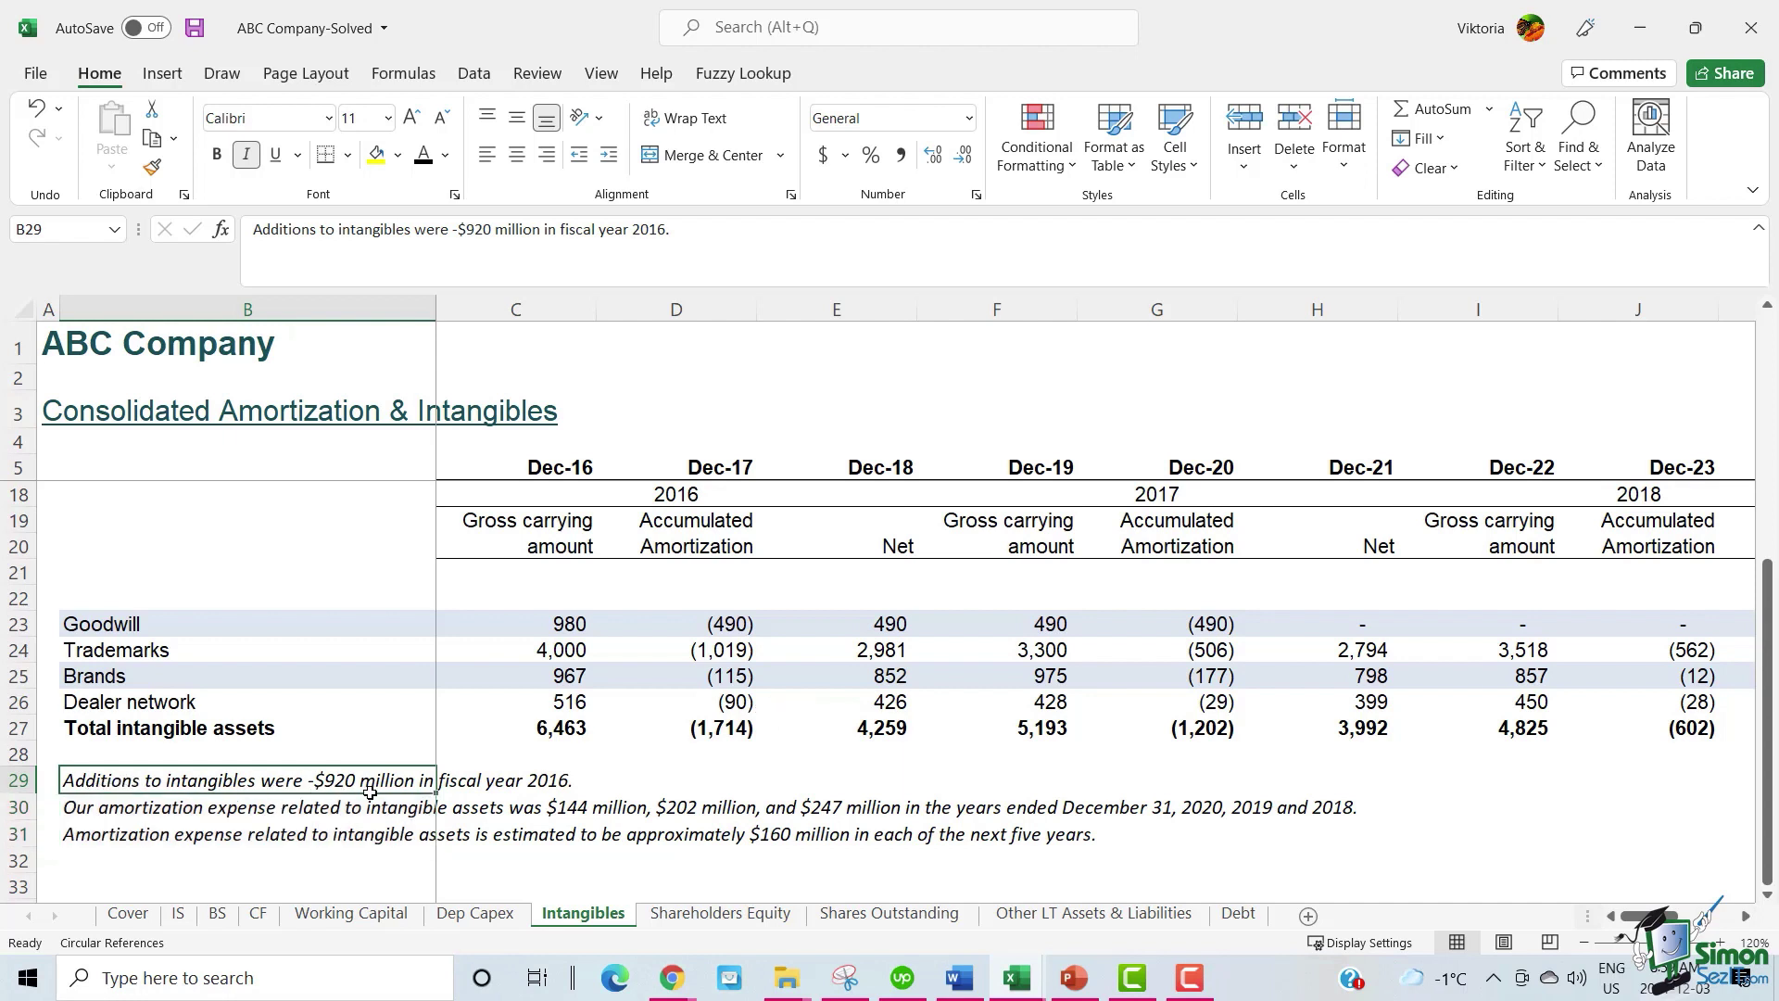
pyautogui.moveTo(371, 790); pyautogui.dragTo(473, 783)
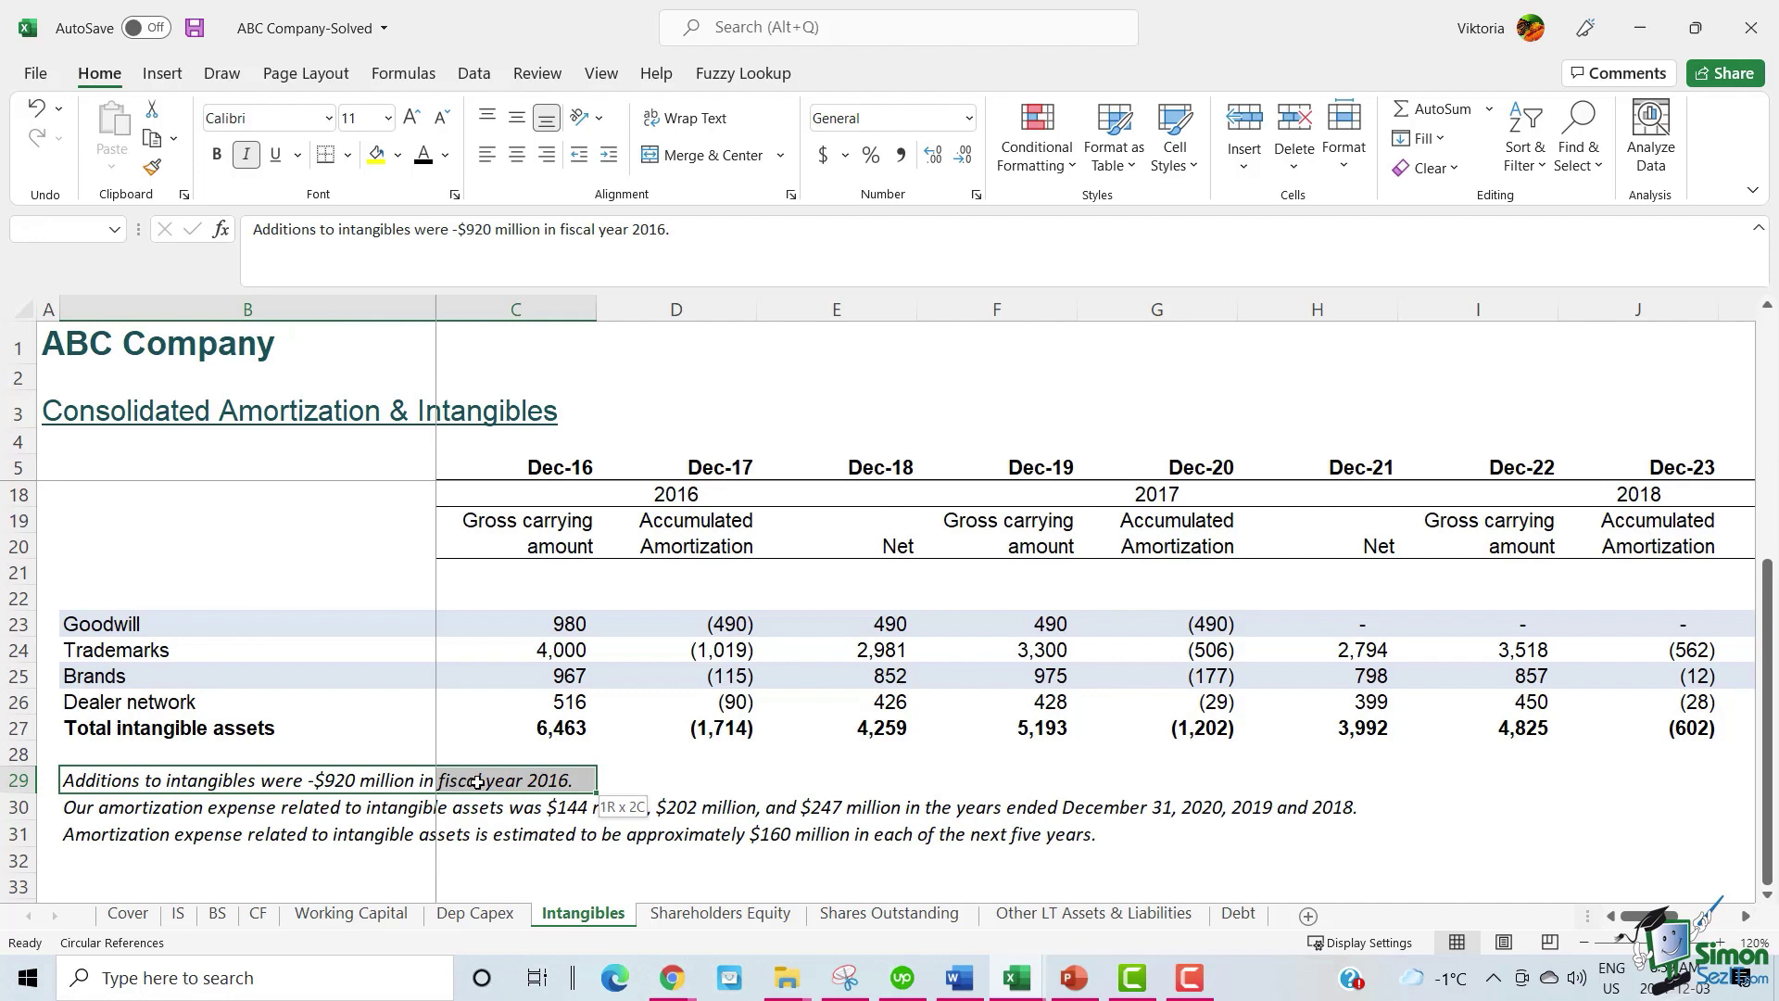
pyautogui.click(71, 807)
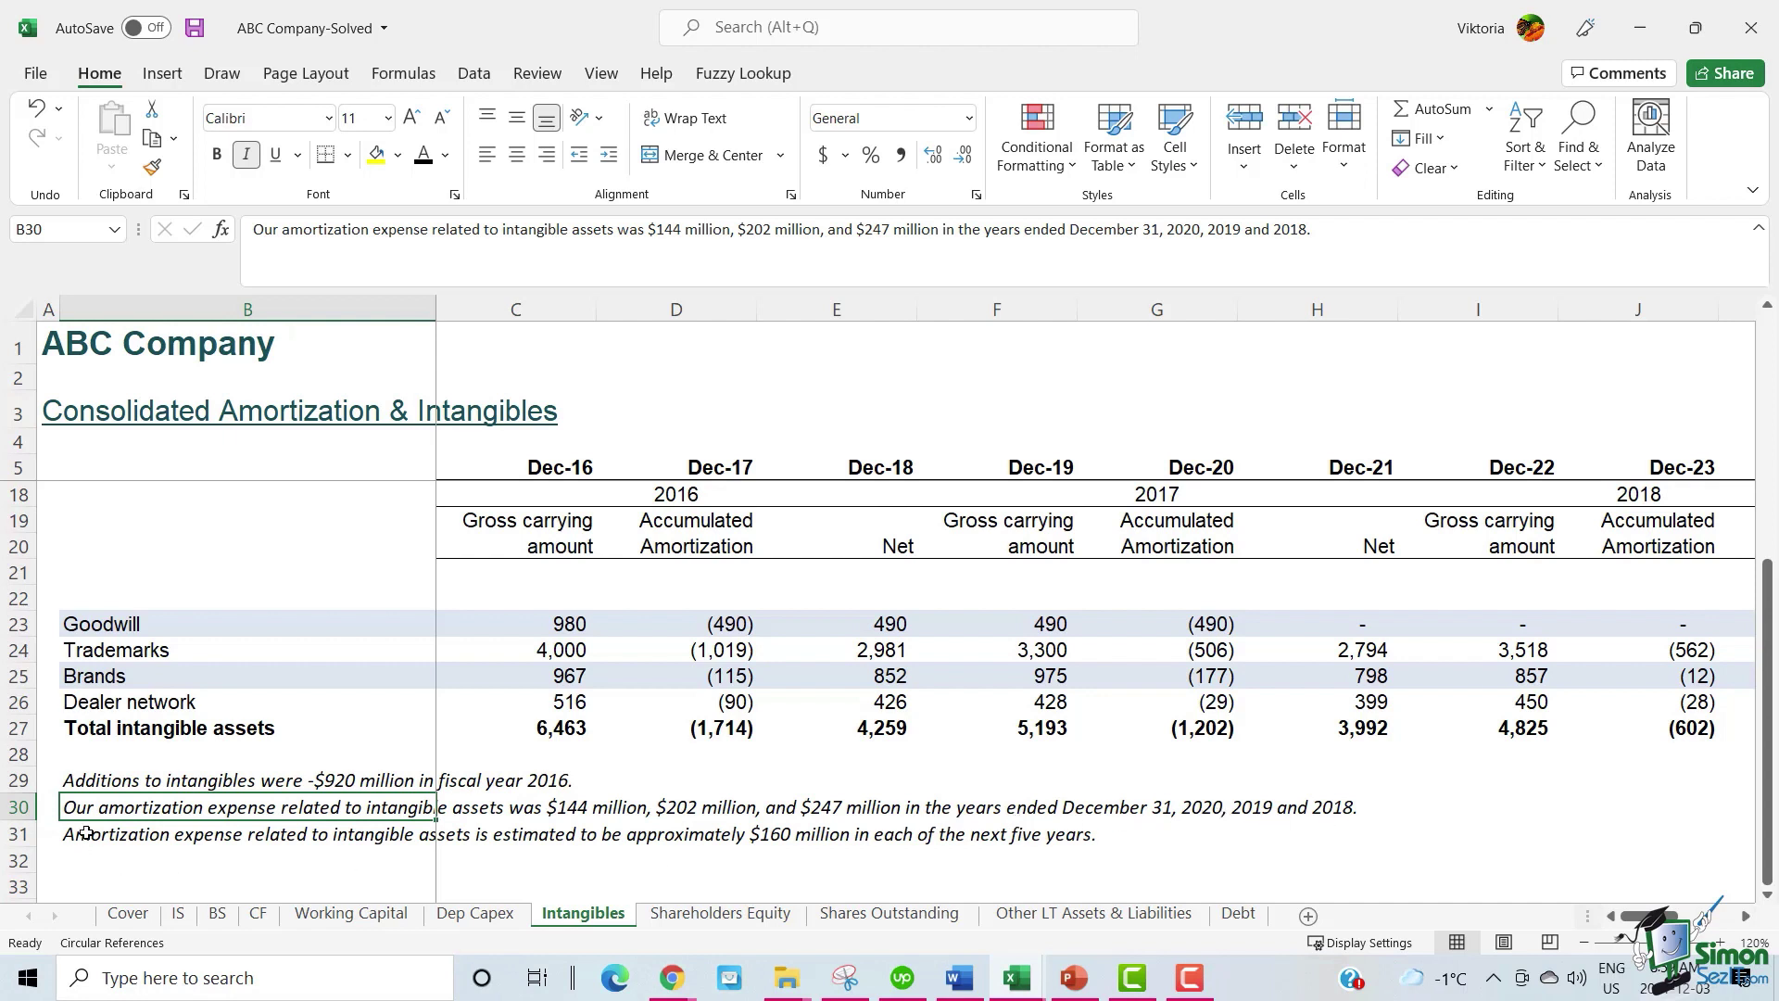
pyautogui.click(86, 833)
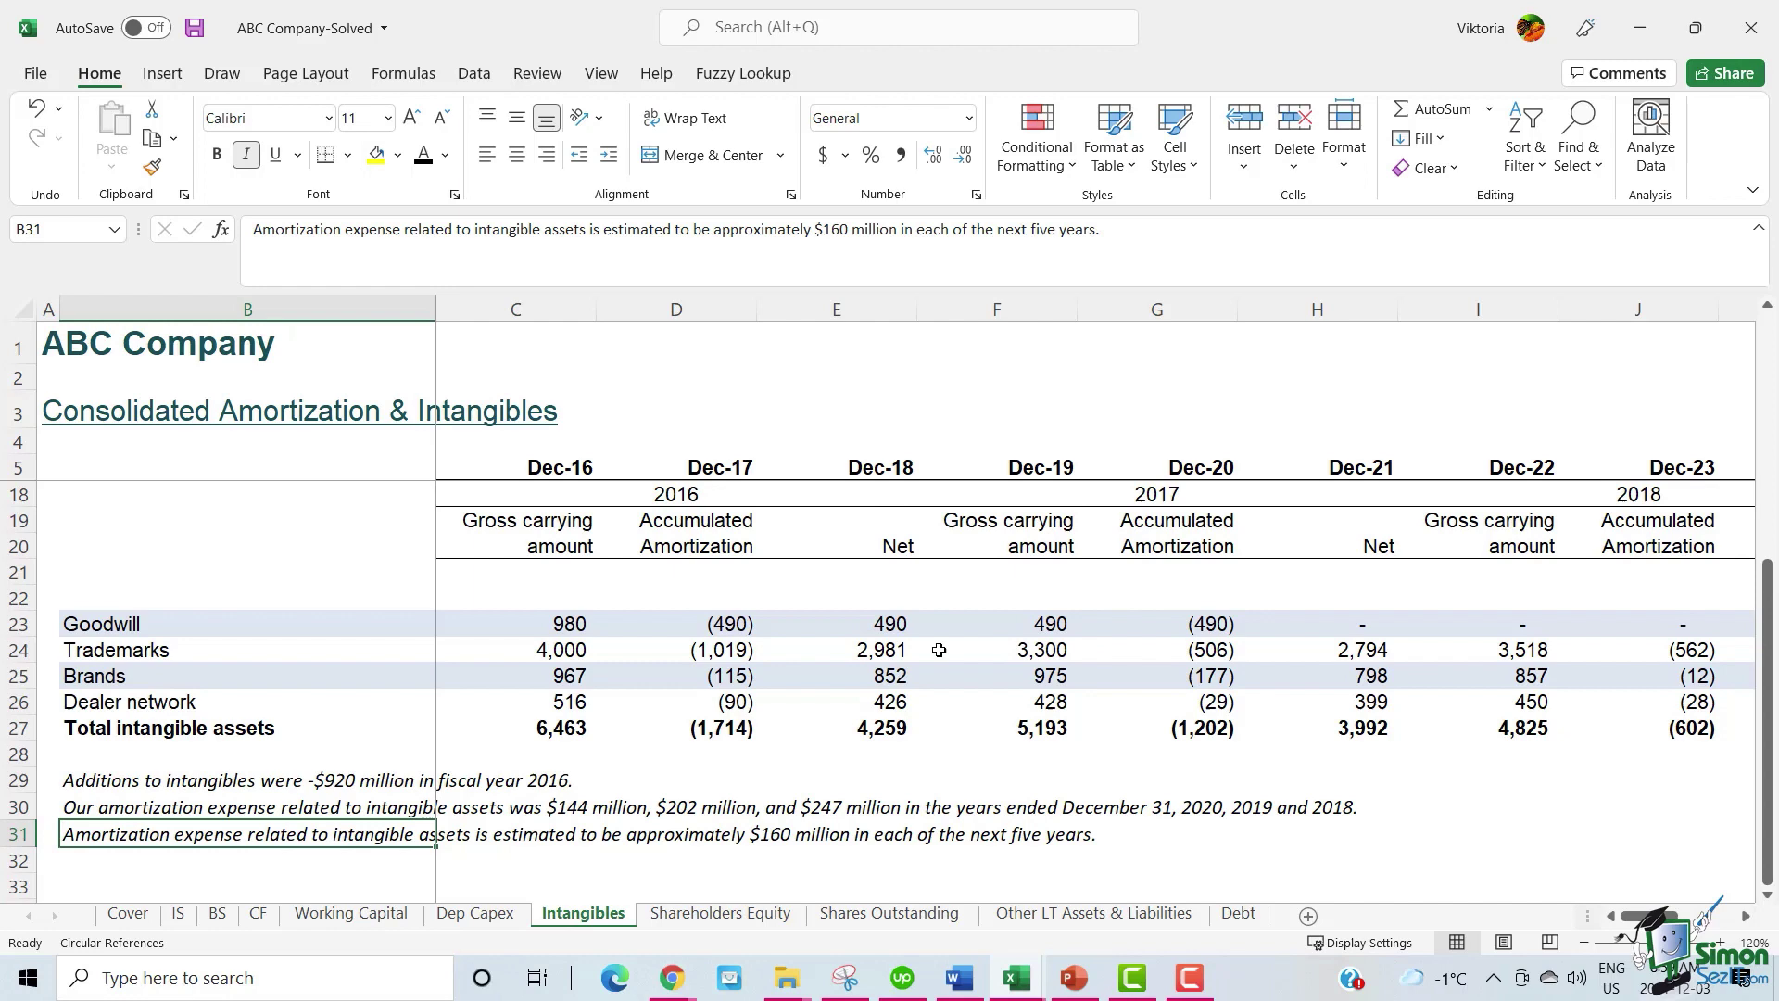
pyautogui.scroll(4, 938, 649)
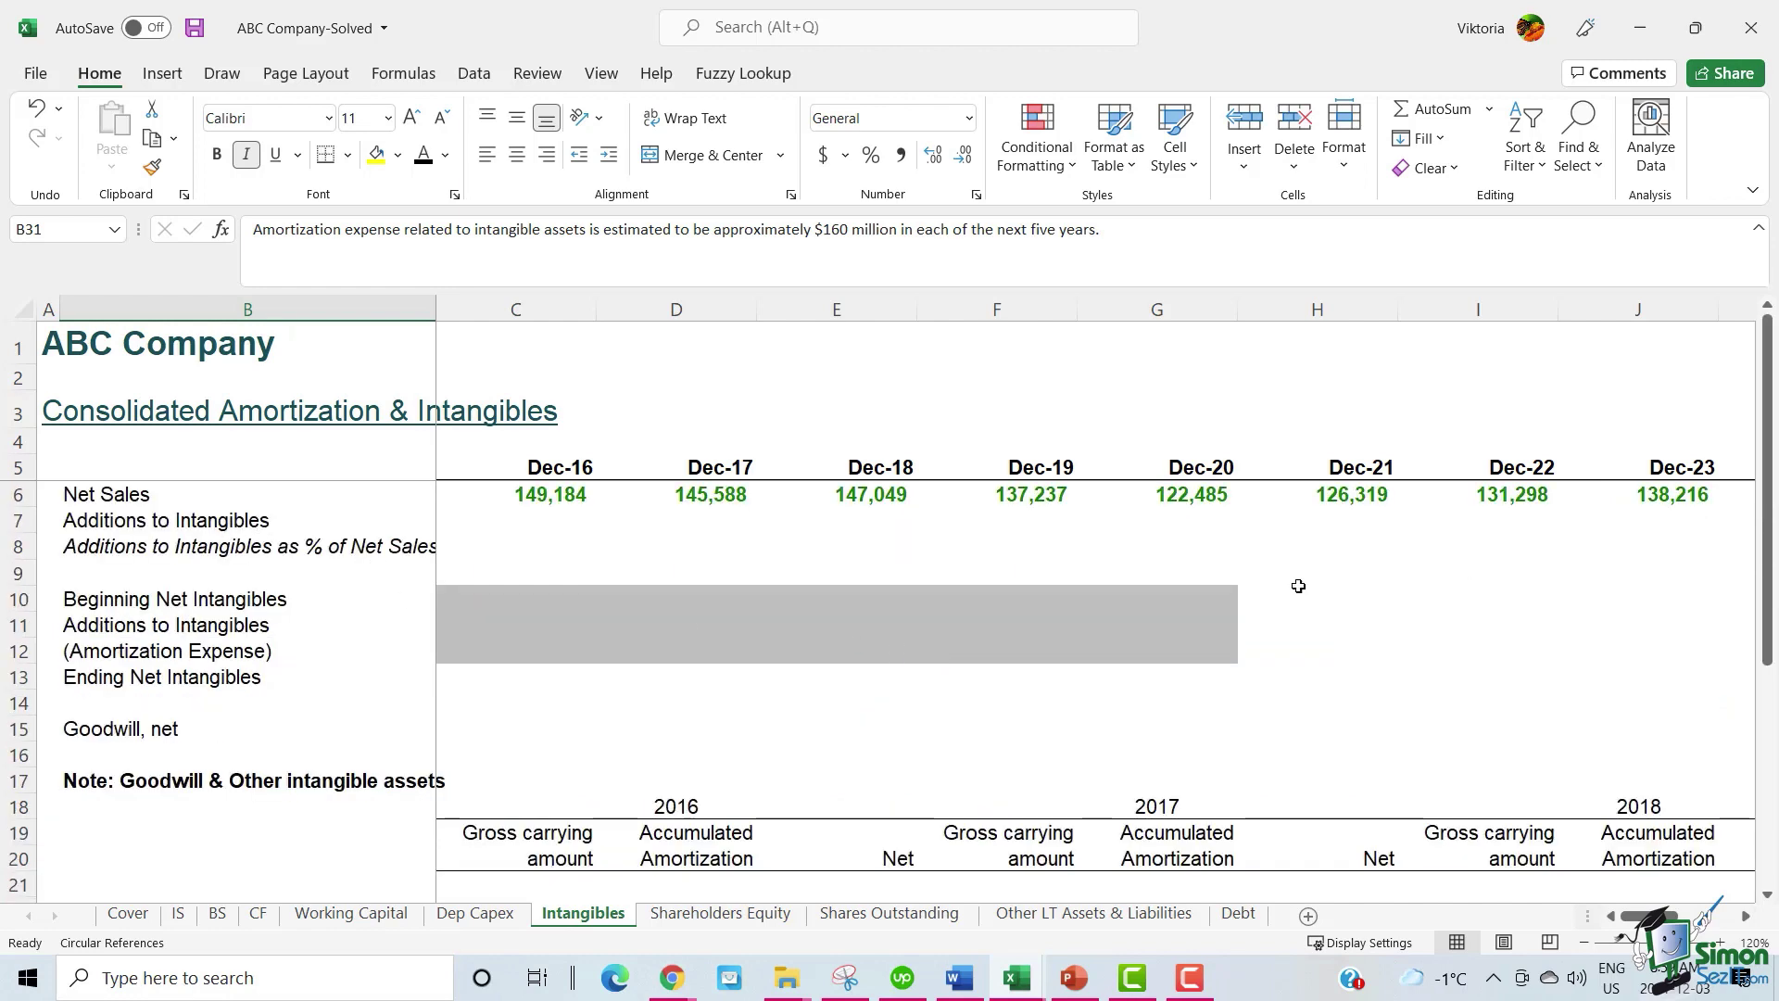
# Enter Dec-17 to Dec-20 Additions to Intangibles from note totals: (1,270.0), (368.0), (358.0), (78.0).
pyautogui.click(527, 514)
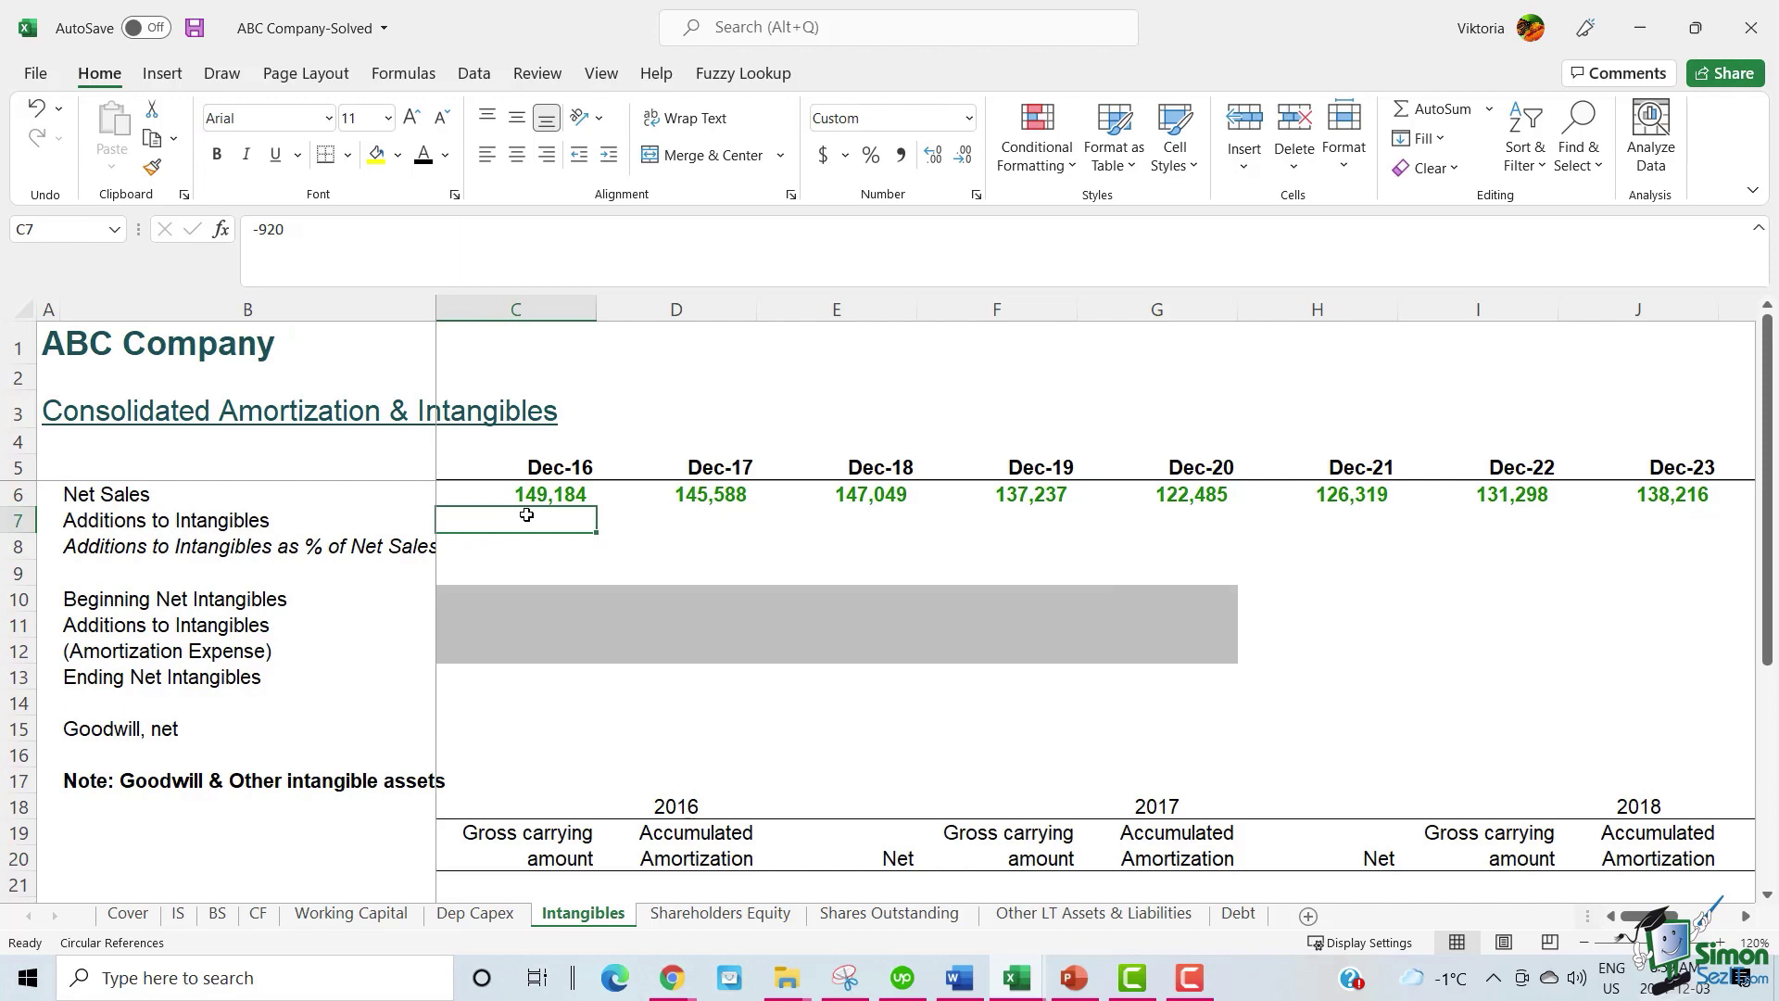
pyautogui.scroll(-6, 526, 514)
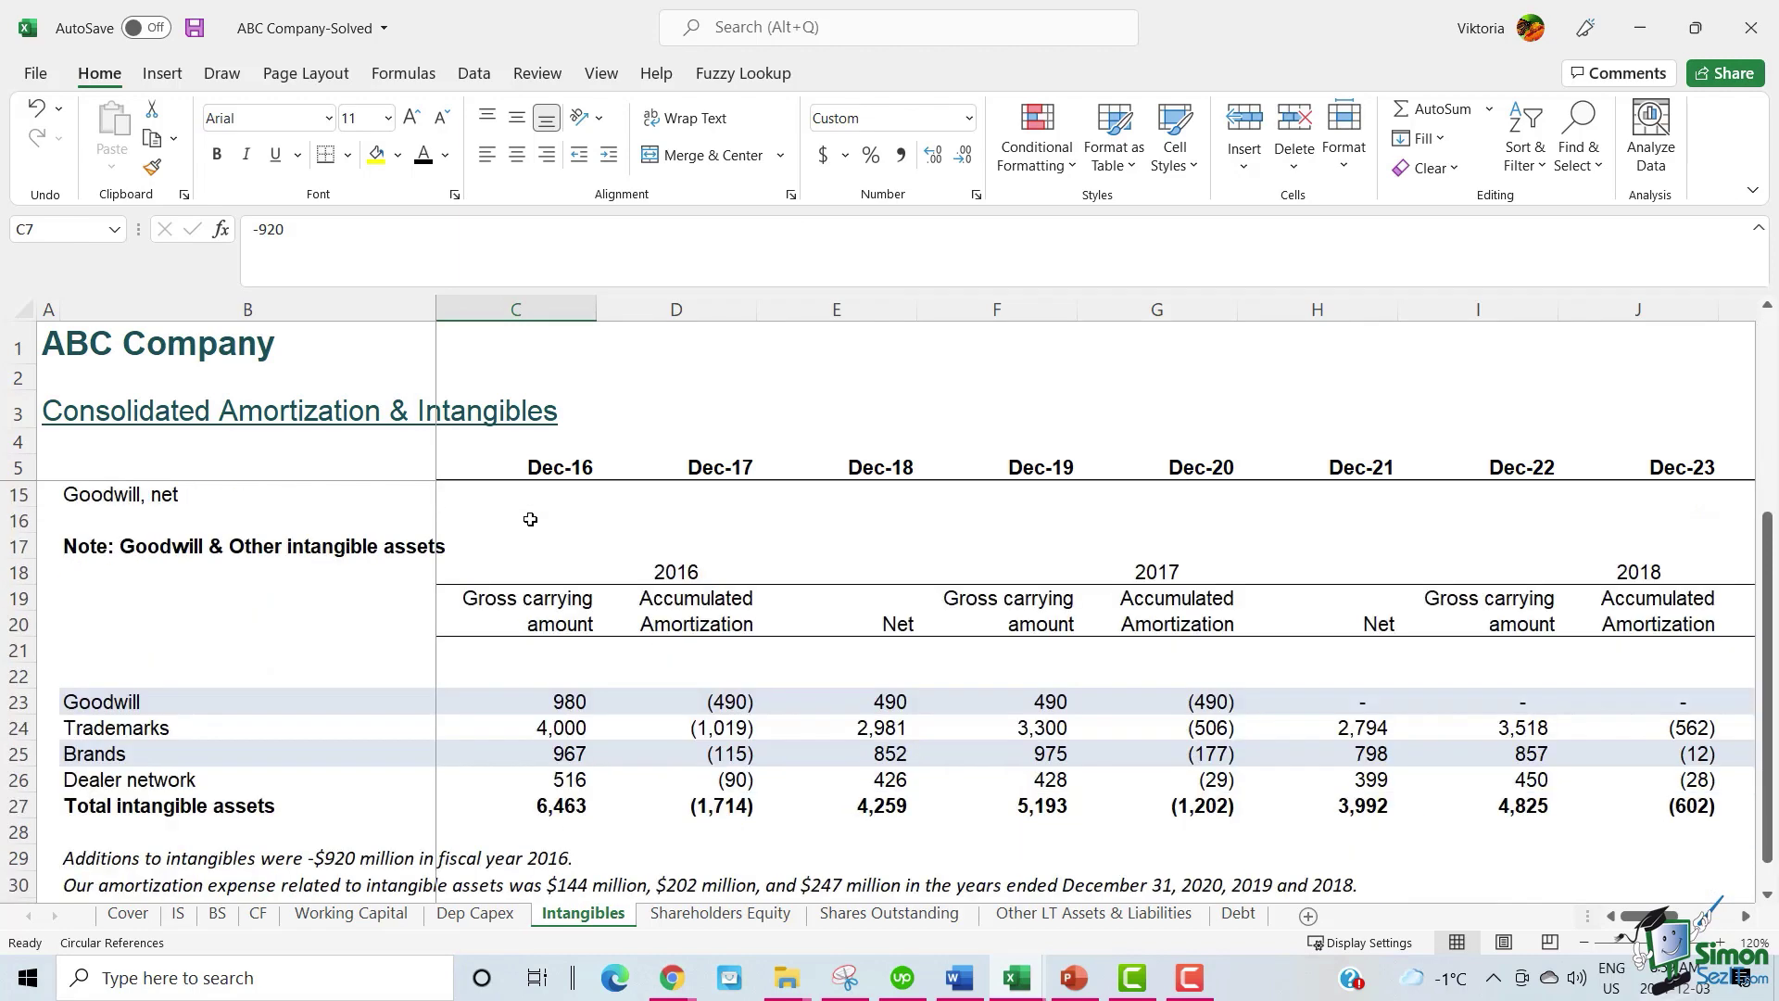
pyautogui.scroll(6, 349, 627)
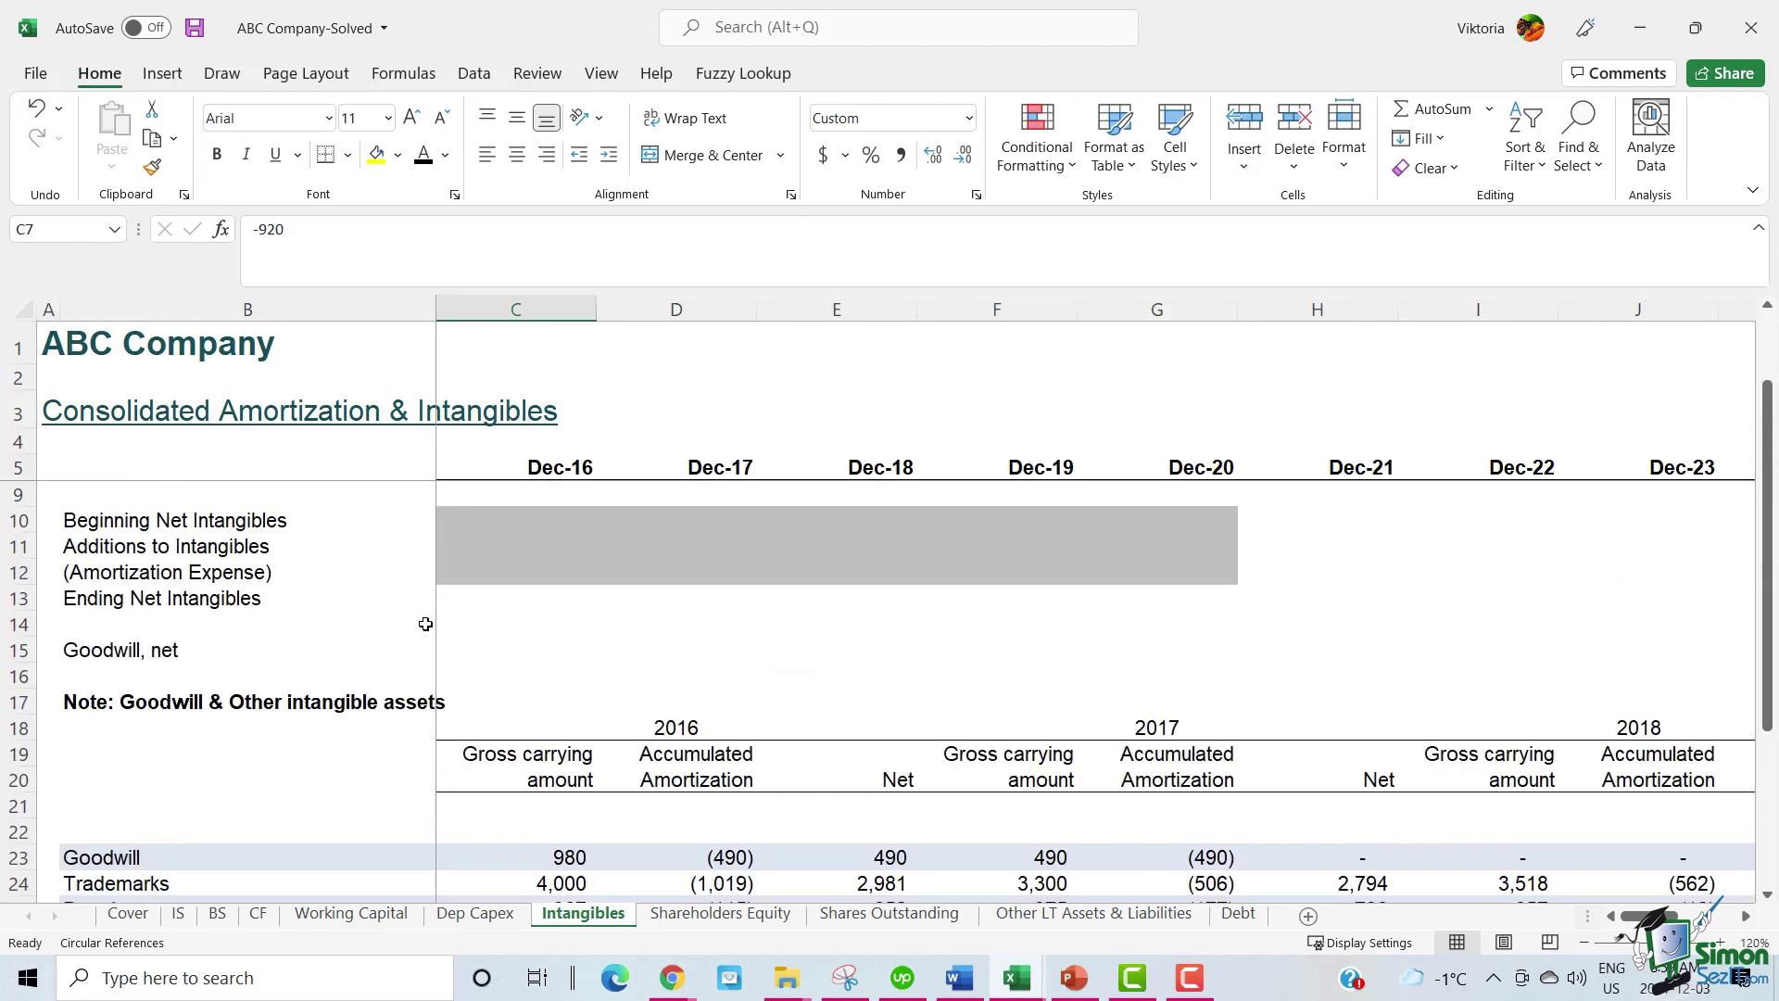
pyautogui.moveTo(676, 520); pyautogui.dragTo(1187, 516)
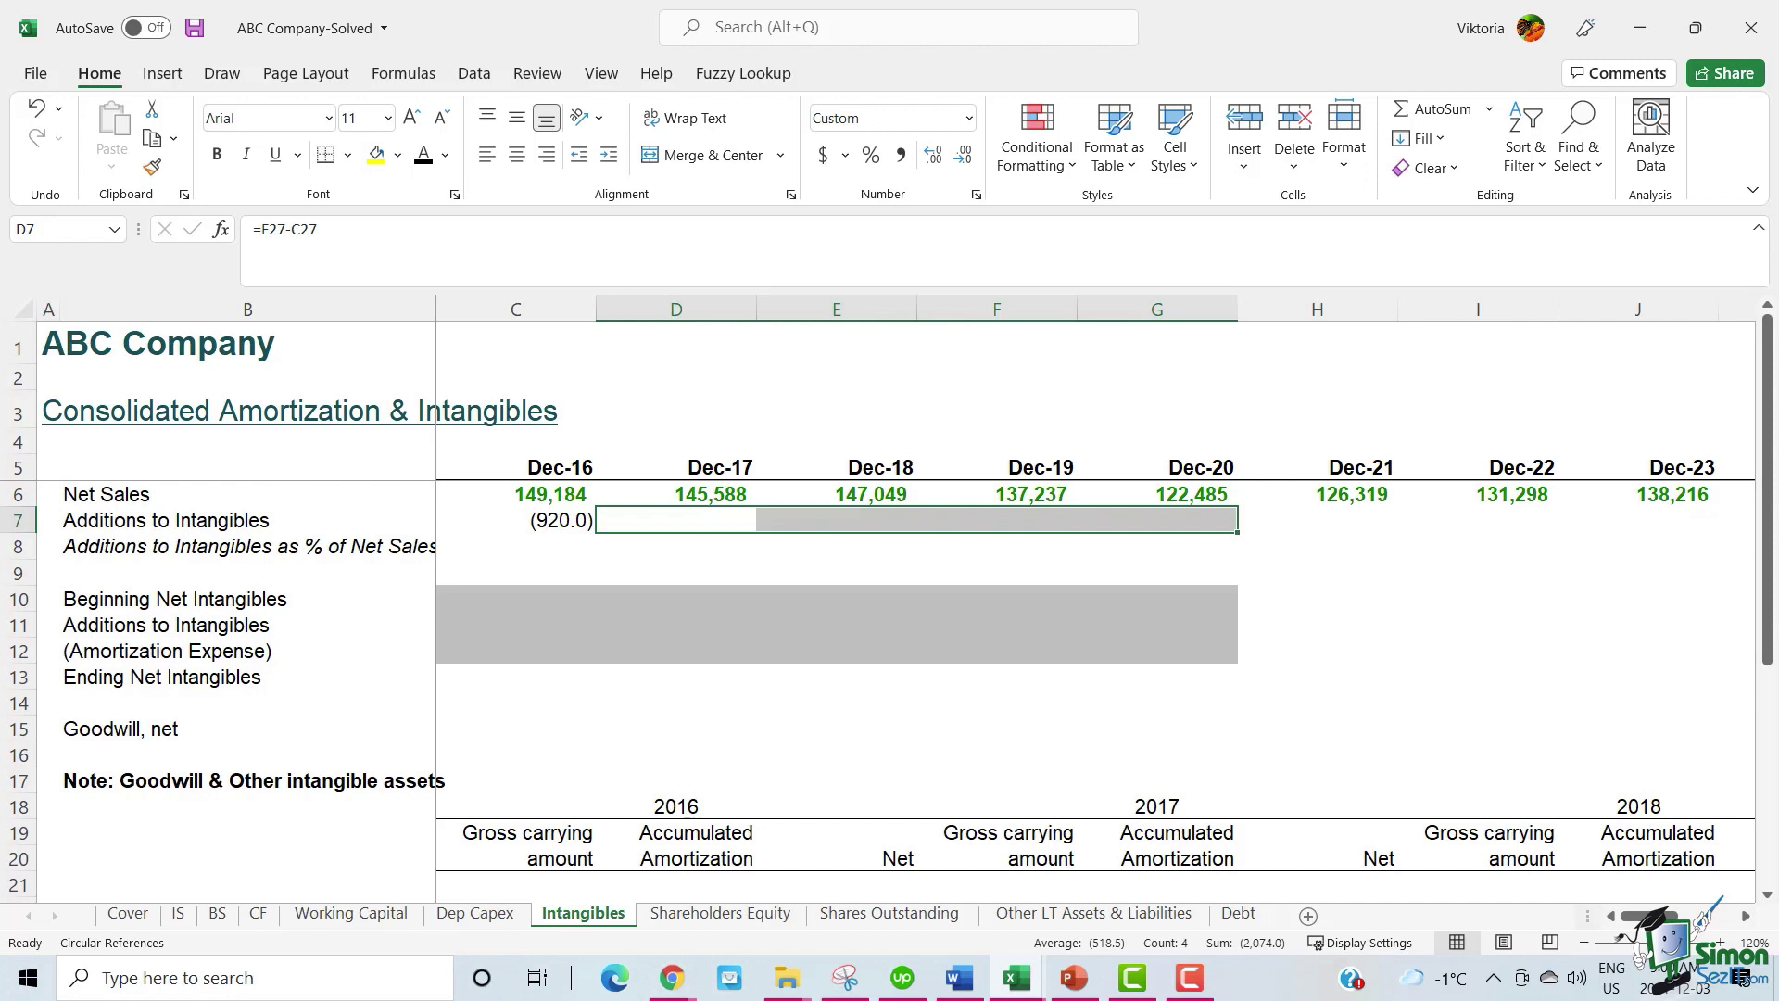
pyautogui.click(647, 262)
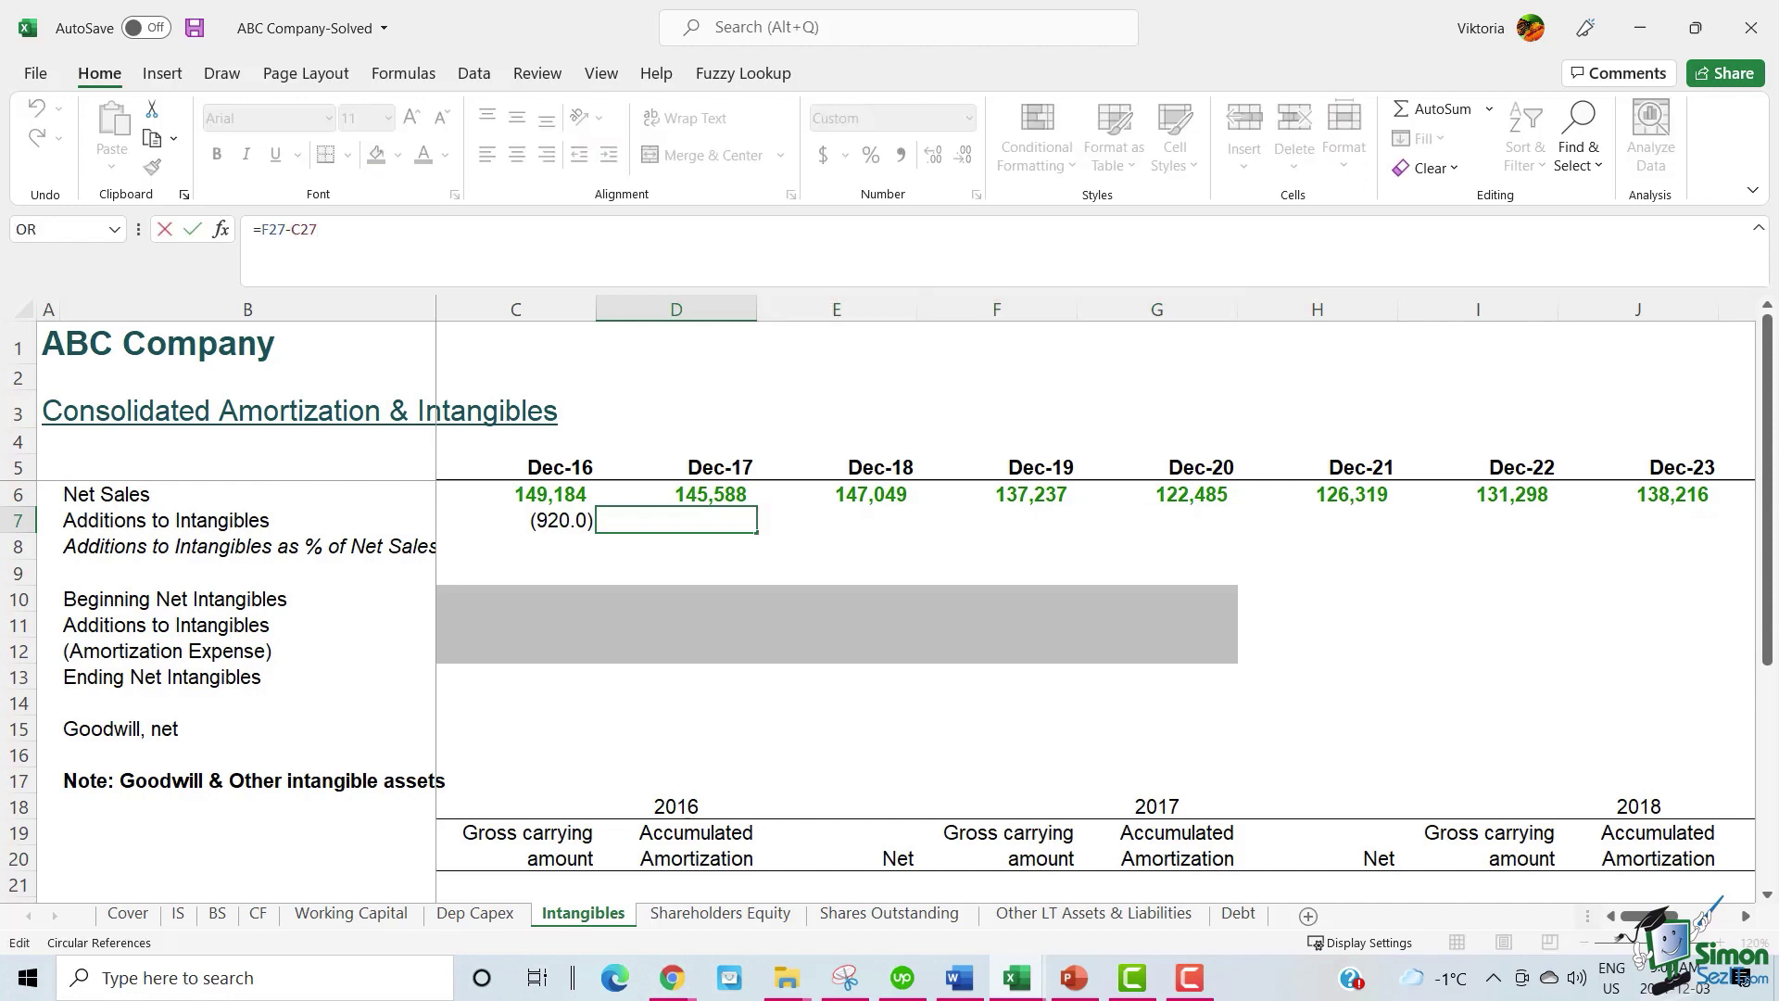
pyautogui.moveTo(1768, 387); pyautogui.dragTo(1772, 577)
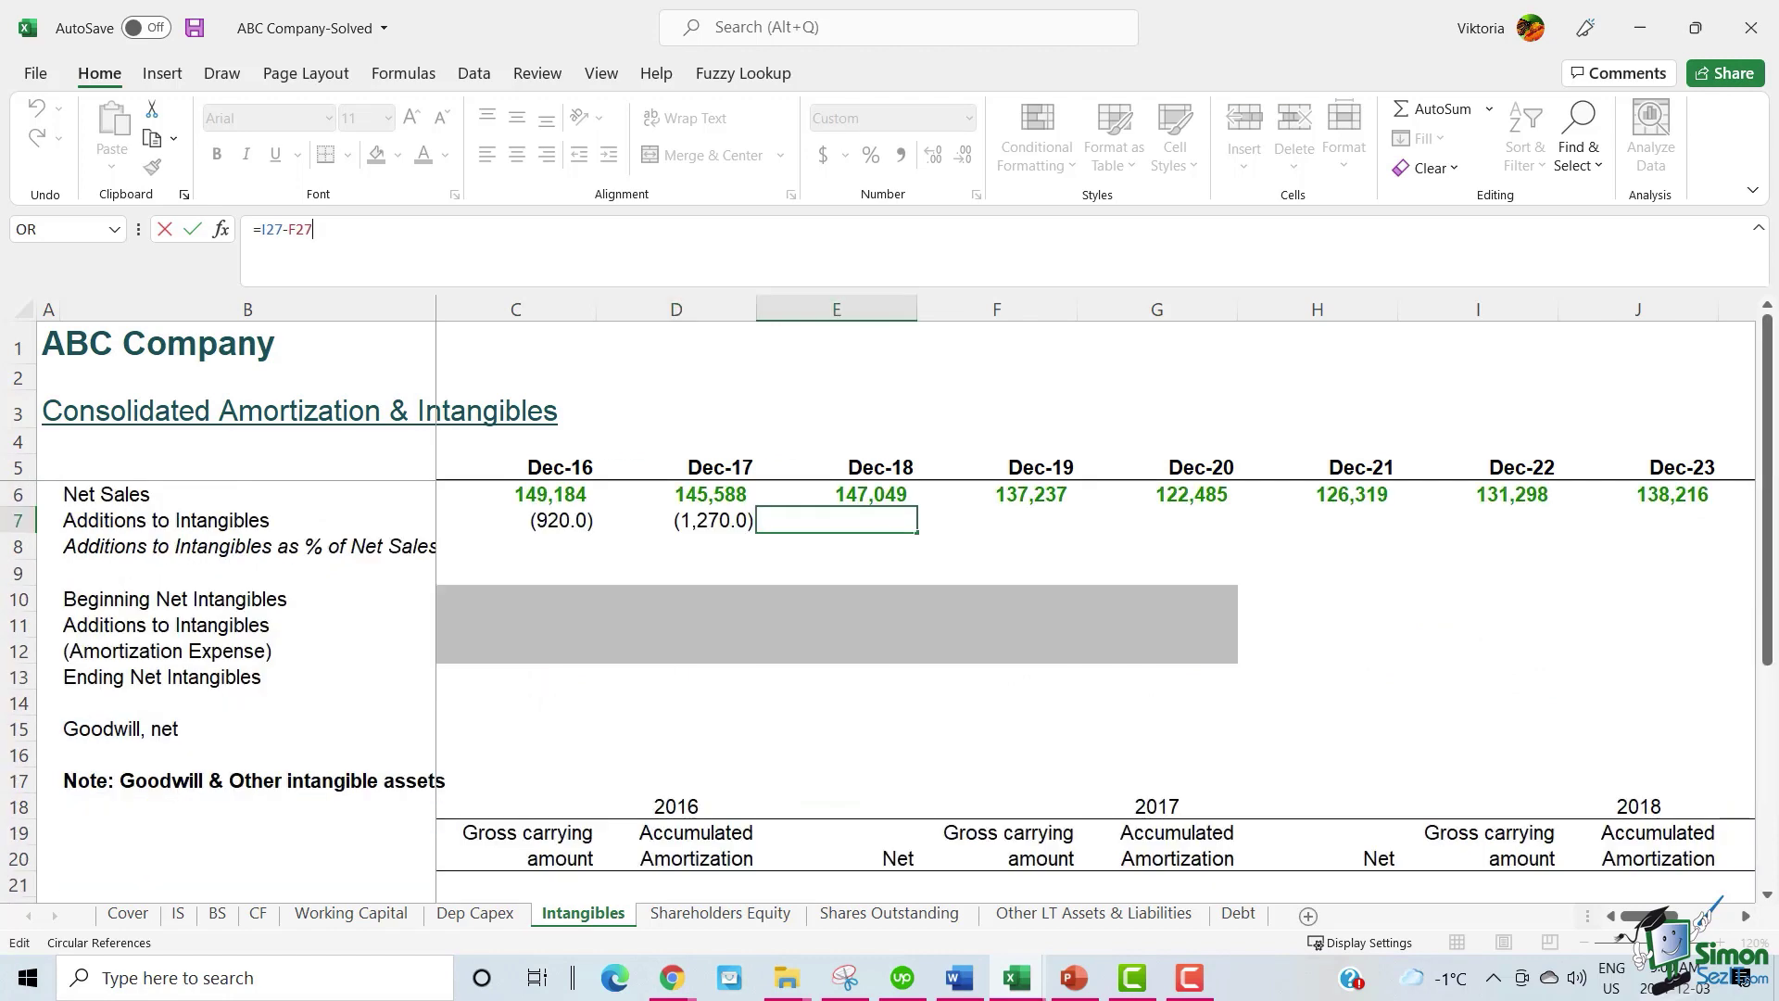
pyautogui.moveTo(1766, 394); pyautogui.dragTo(1765, 655)
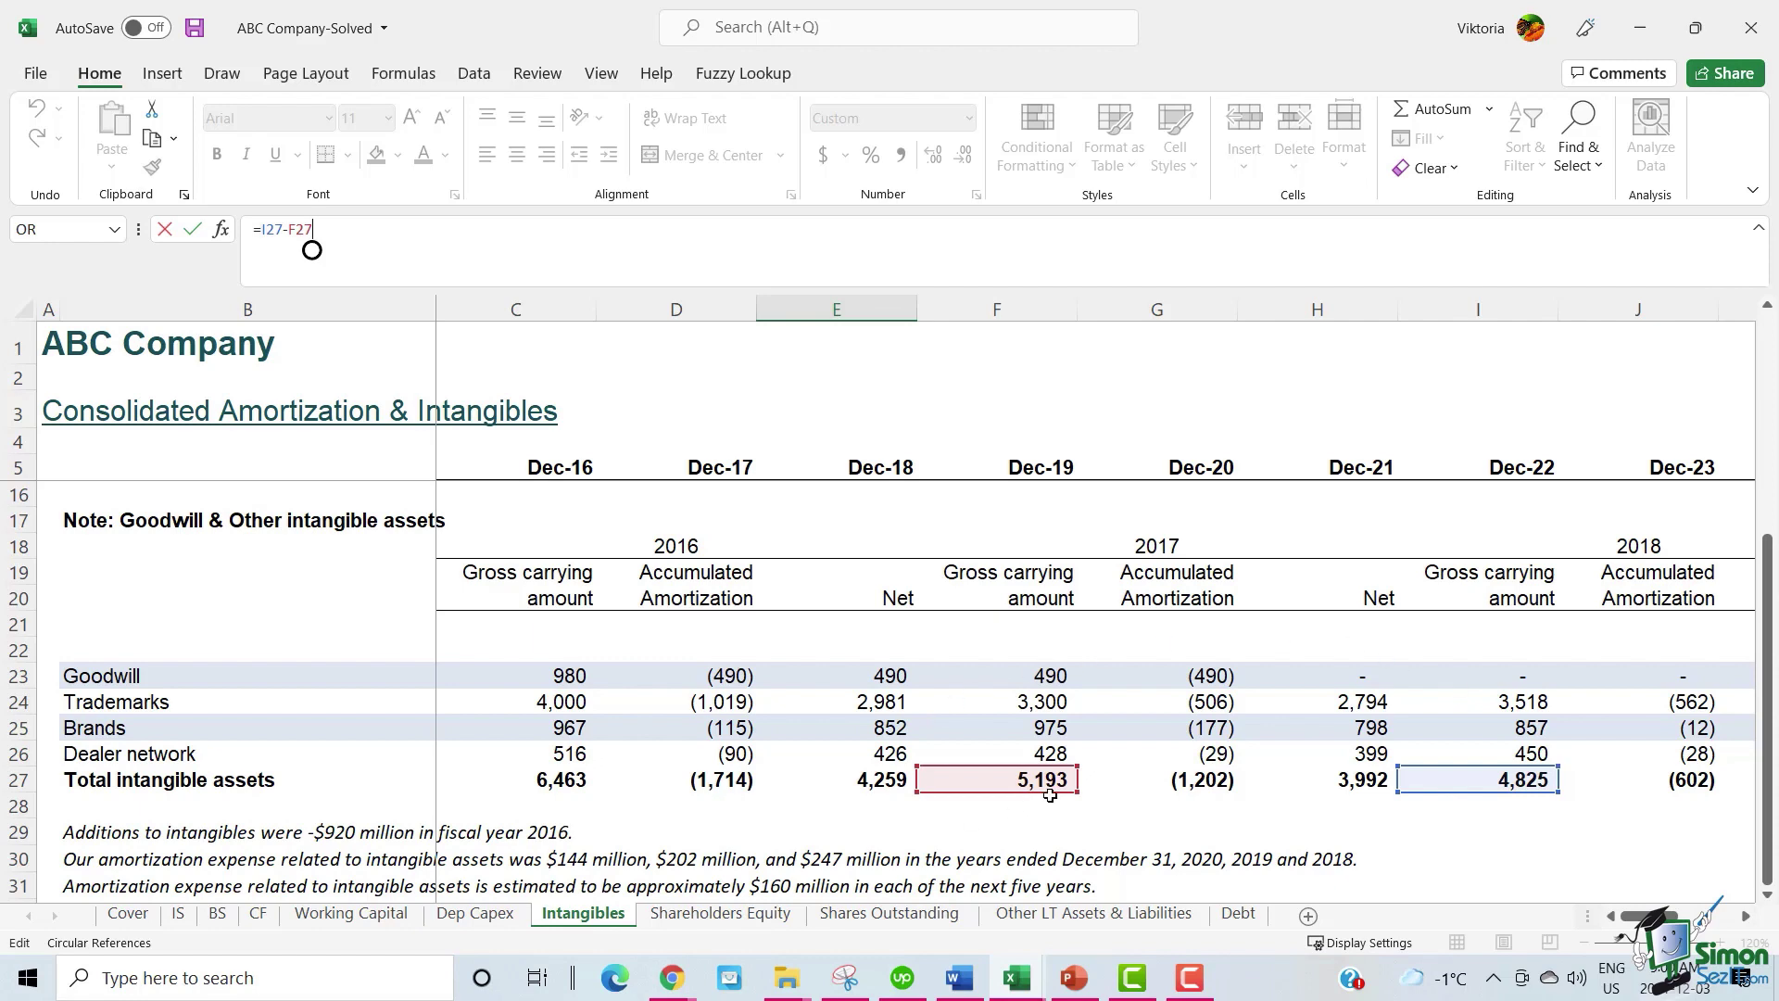
pyautogui.press('Return')
pyautogui.moveTo(937, 520); pyautogui.dragTo(1195, 520)
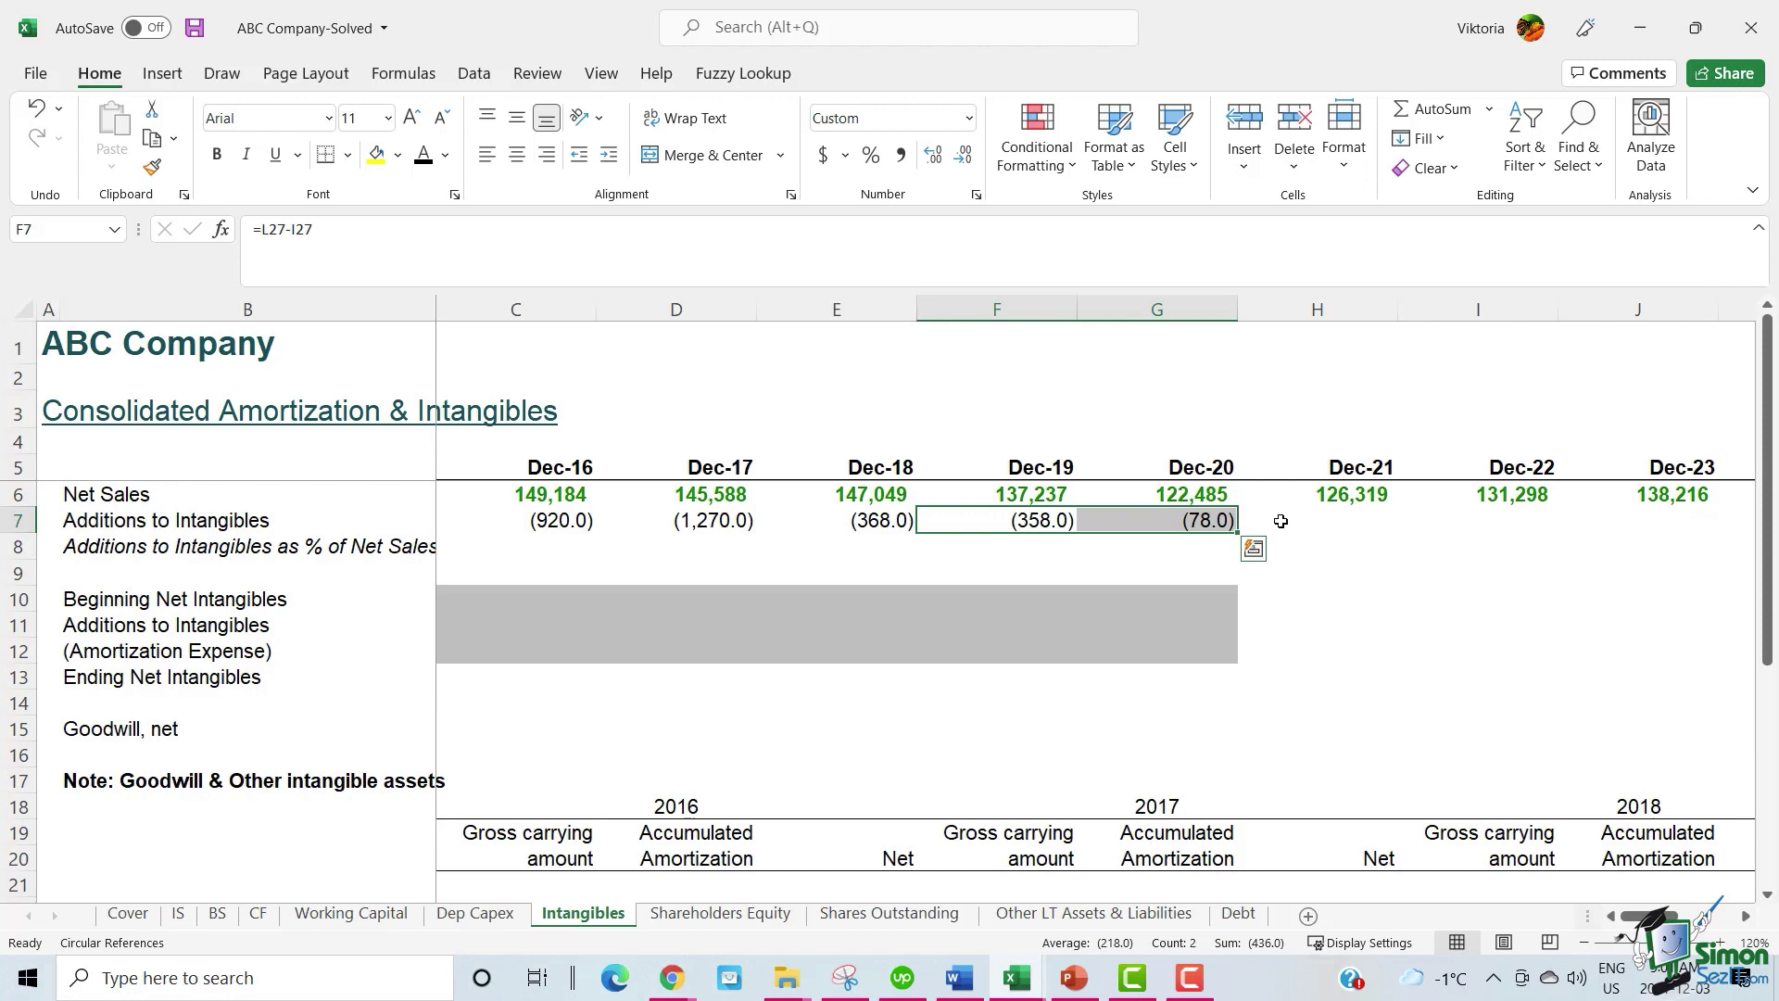
# Enter =C7/C6 for Additions as % of Net Sales and fill it Dec-16 to Dec-20.
pyautogui.press('Escape')
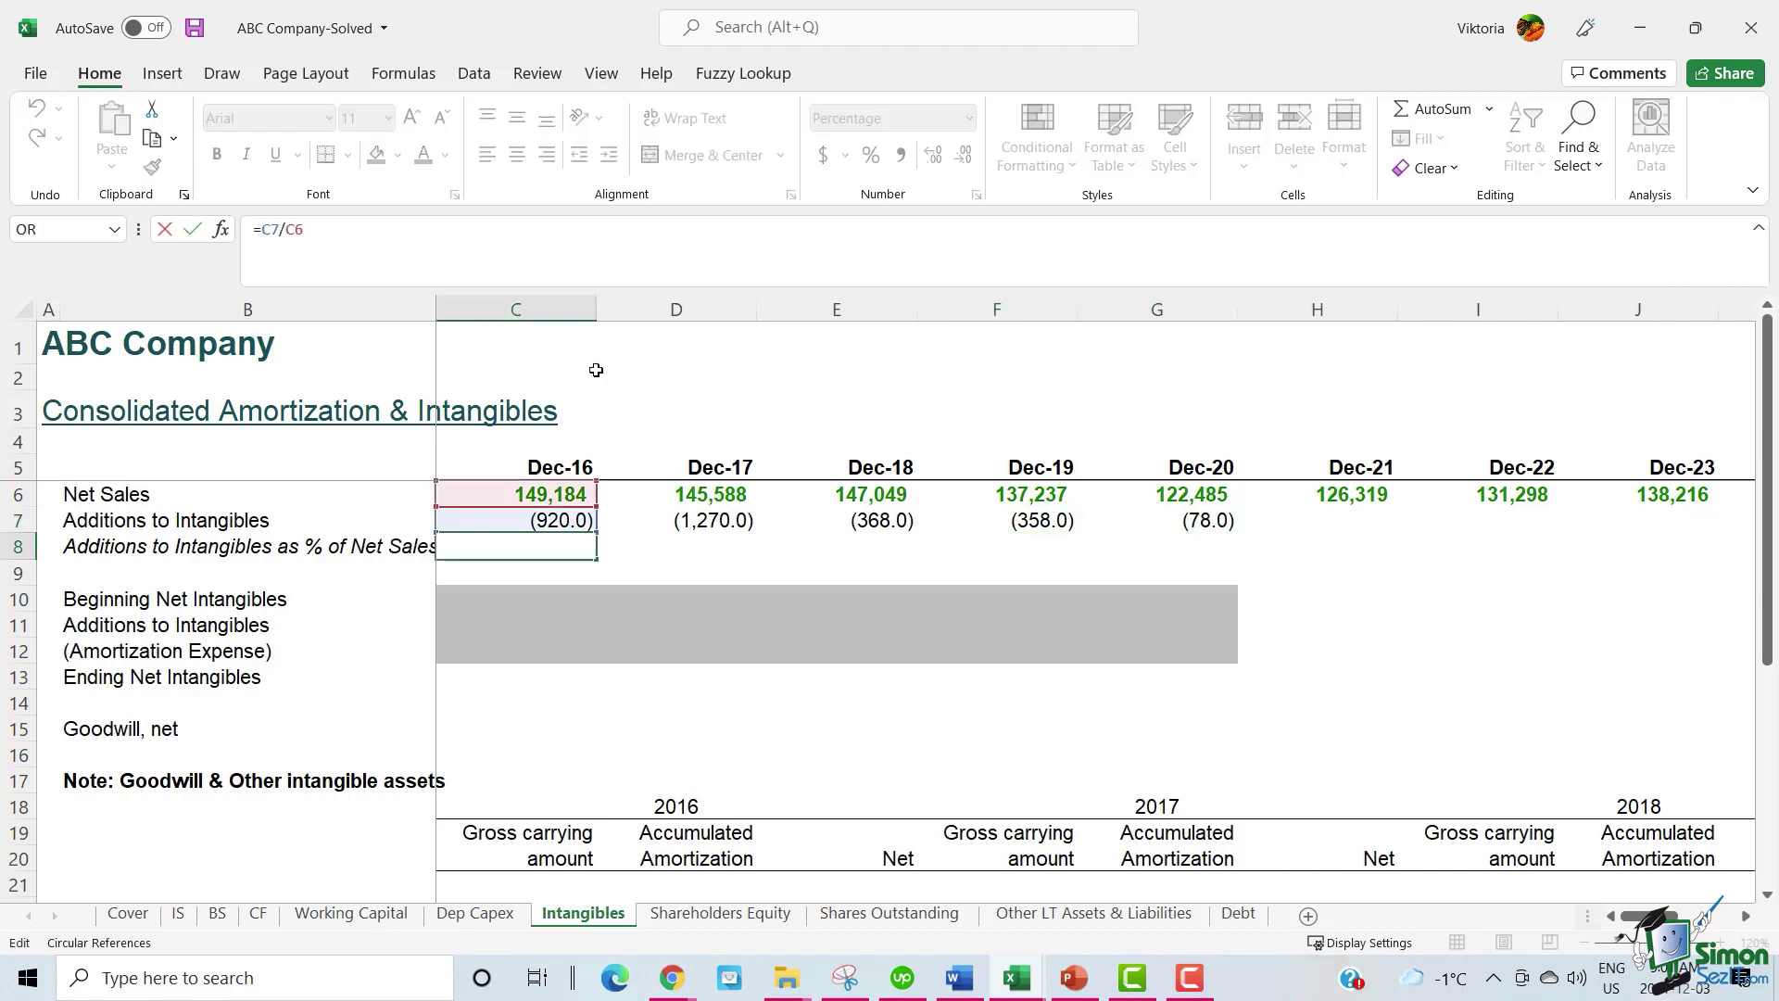
pyautogui.hotkey('ctrl', 'Return')
pyautogui.moveTo(596, 559); pyautogui.dragTo(1226, 561)
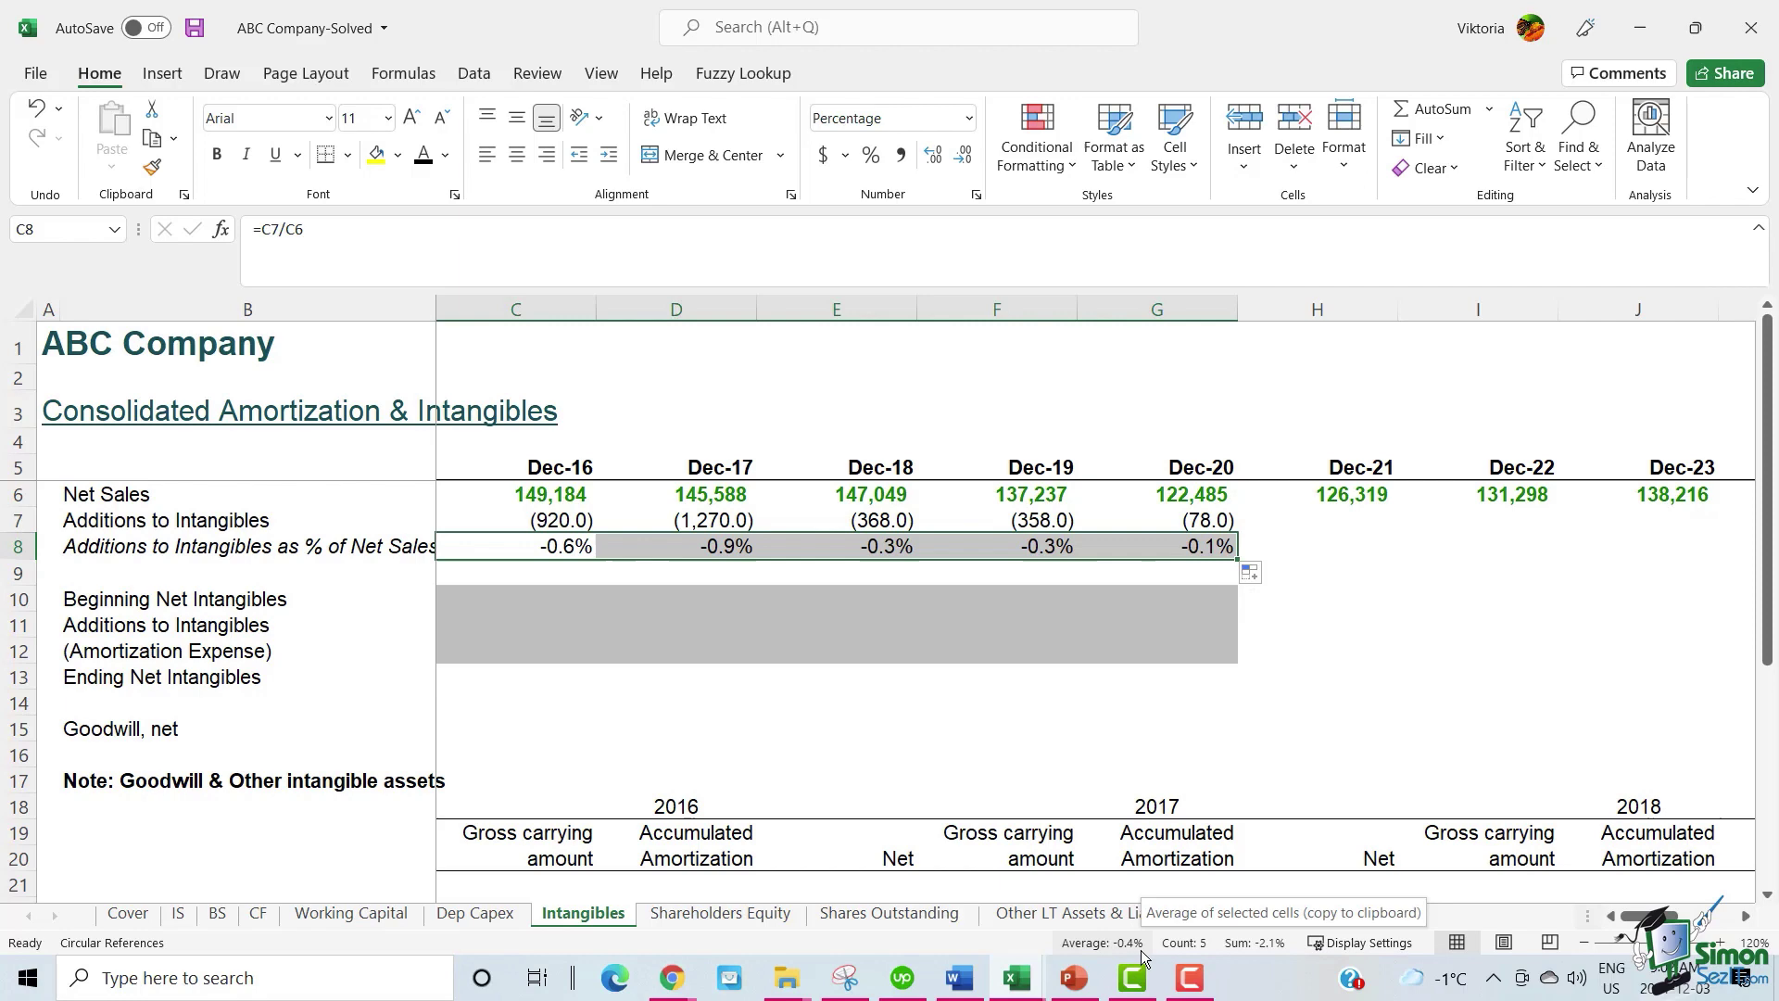
# Paste the -0.4% historical average into Dec-21 and fill it through Dec-25.
pyautogui.click(1141, 945)
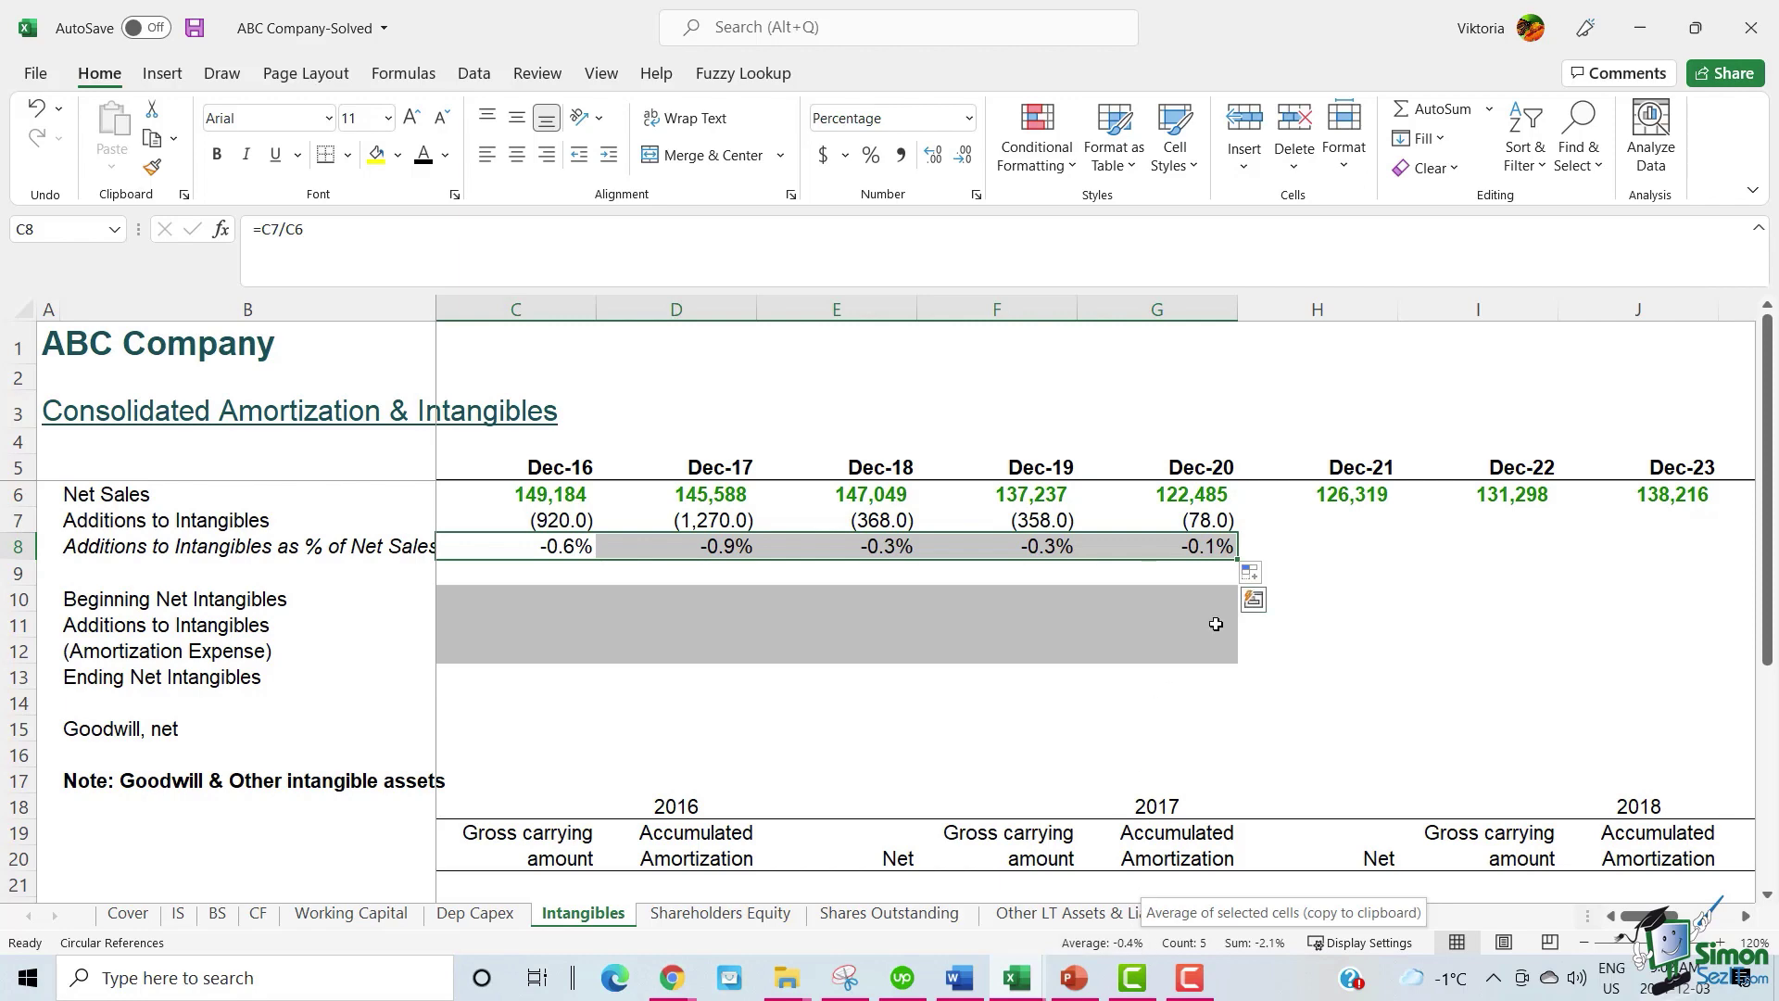
pyautogui.click(1317, 549)
pyautogui.write('=-0.004')
pyautogui.moveTo(1397, 558); pyautogui.dragTo(1539, 561)
pyautogui.click(1152, 556)
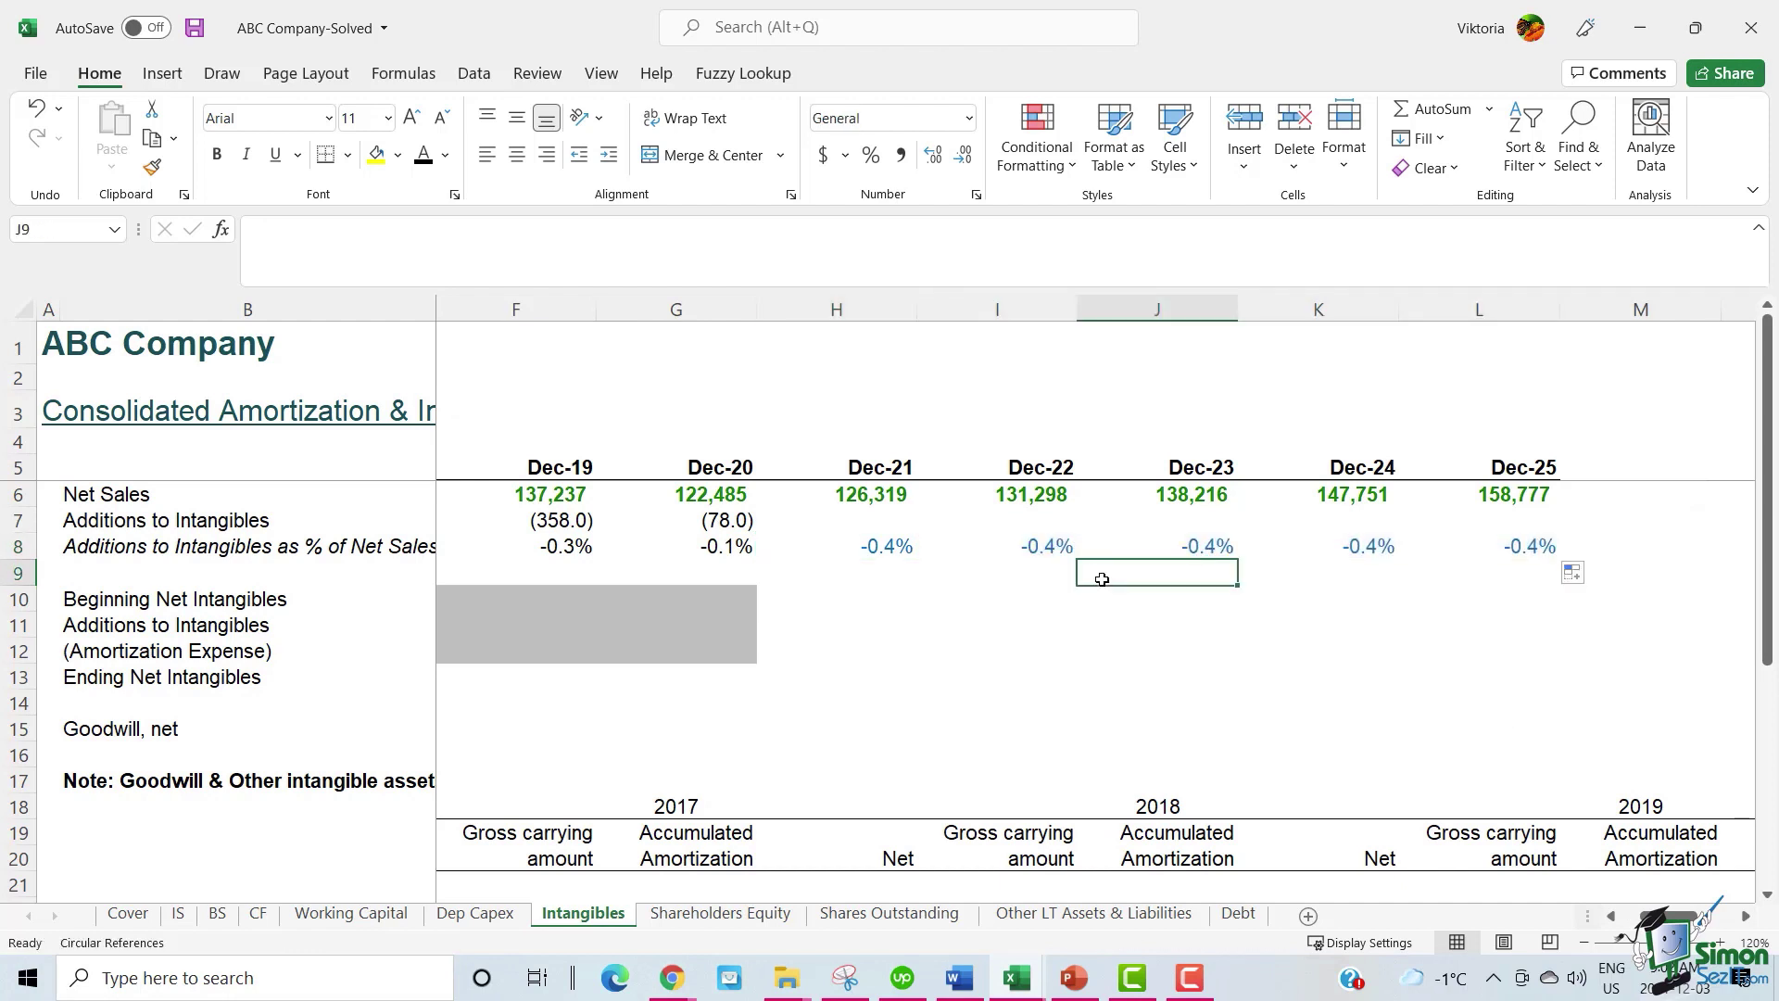
# Enter =H8*H6 in all forecast additions cells, giving (505.3) through (635.1) for Dec-21–Dec-25.
pyautogui.click(866, 542)
pyautogui.moveTo(803, 518); pyautogui.dragTo(1503, 517)
pyautogui.doubleClick(847, 522)
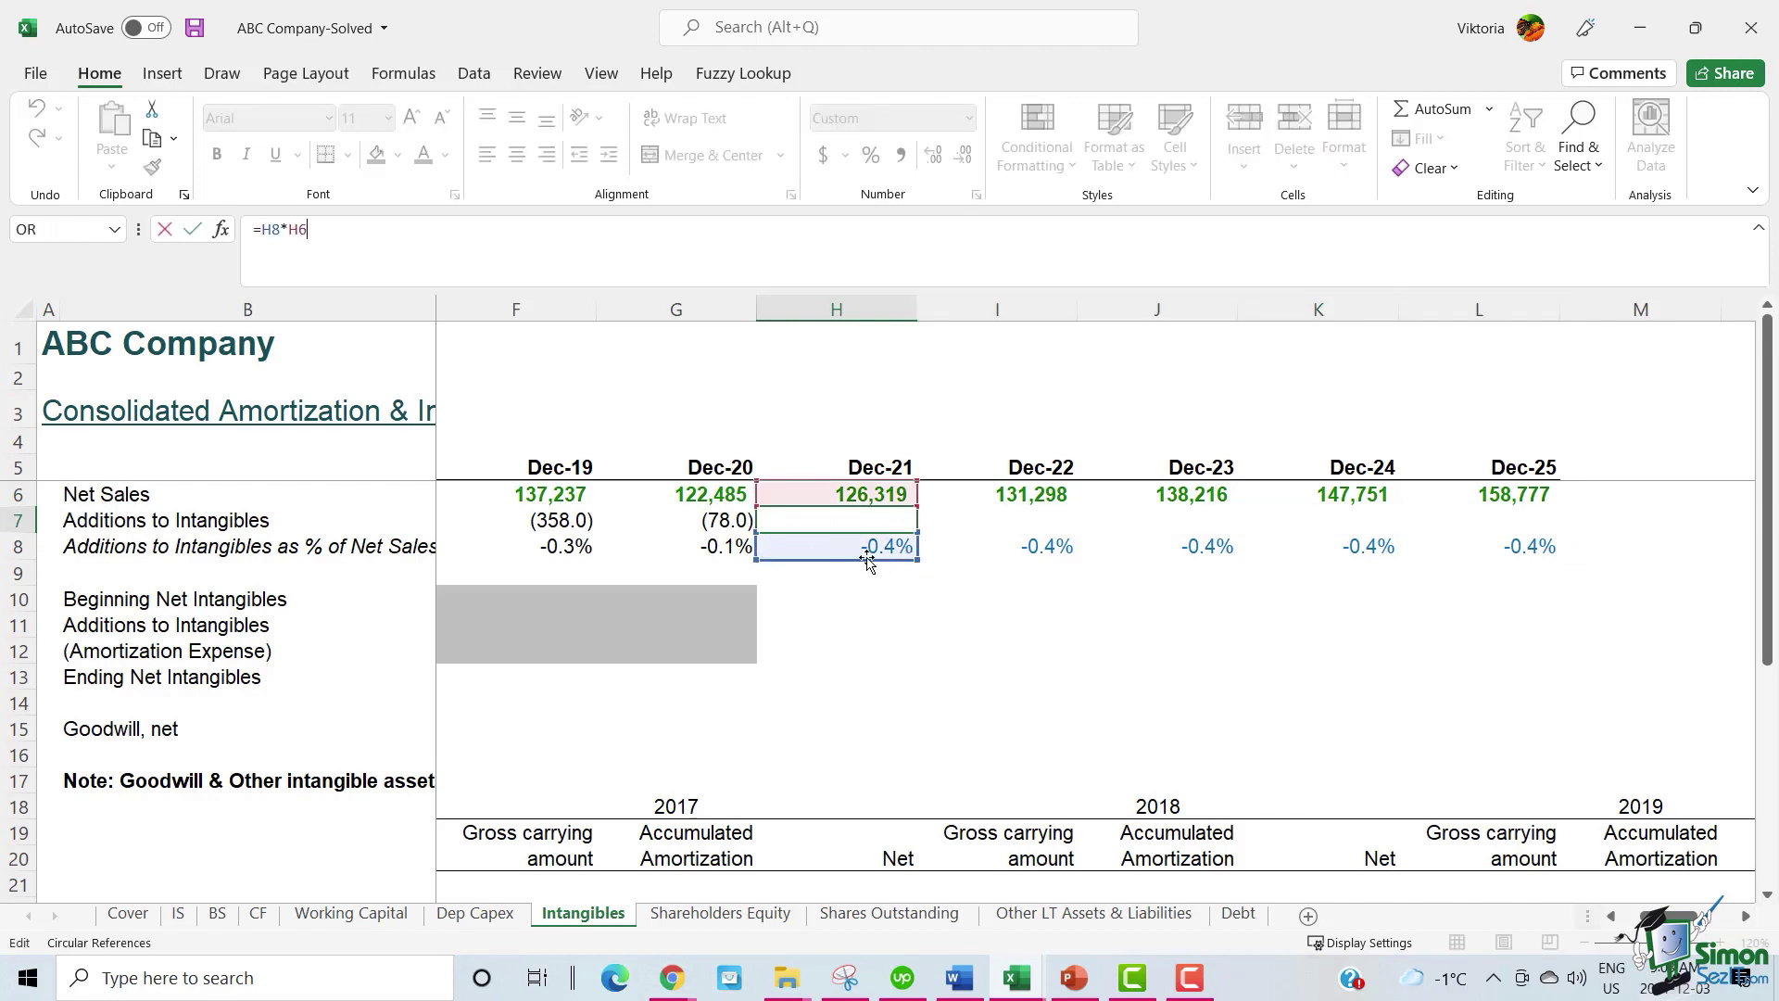
pyautogui.hotkey('ctrl', 'Return')
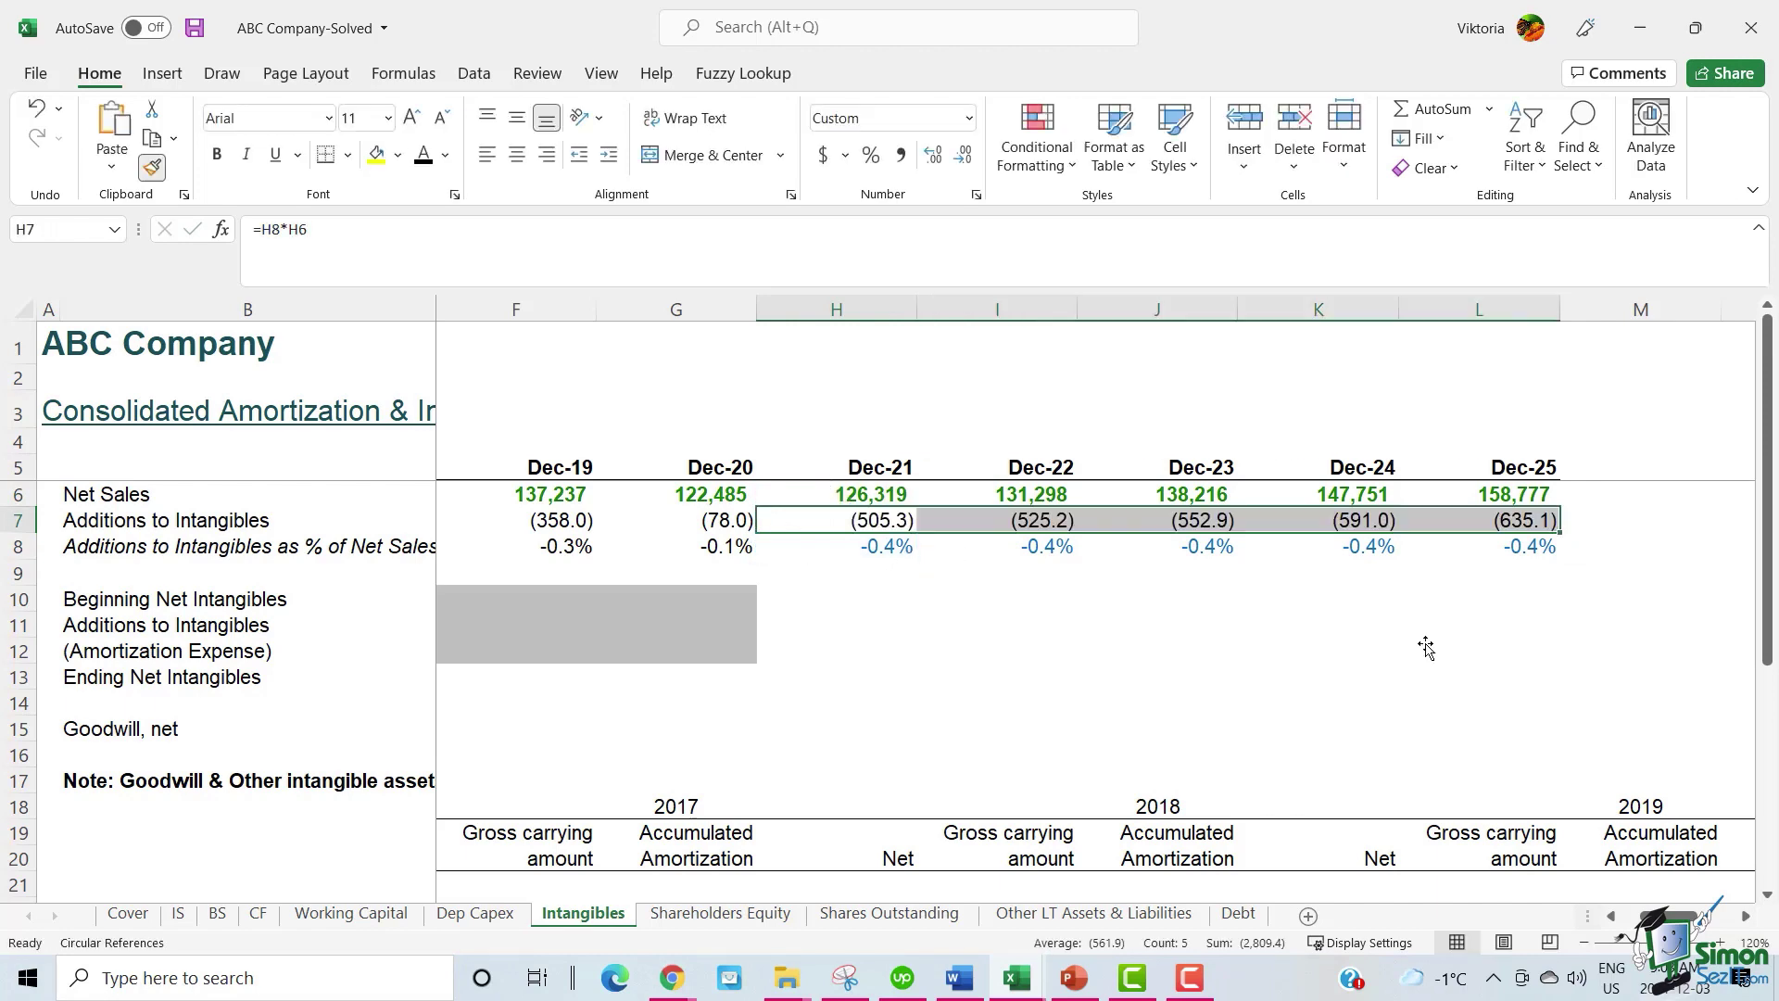
pyautogui.hscroll(-3, 1283, 608)
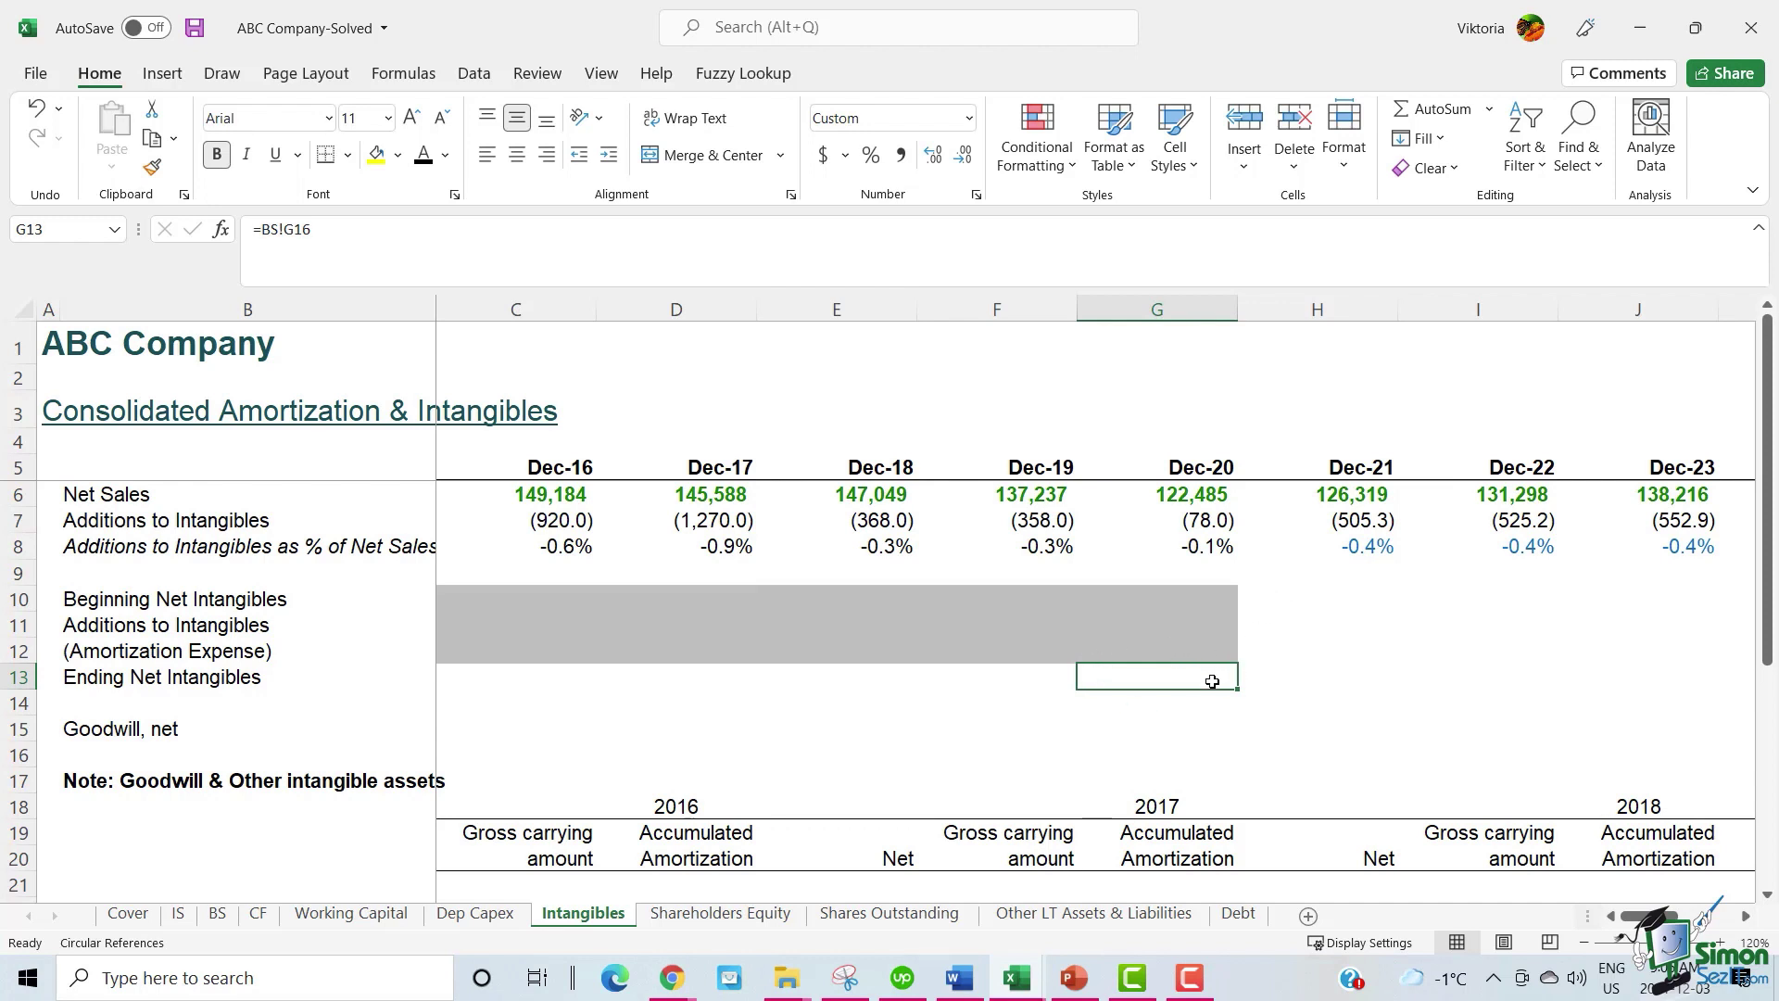
# Link Dec-20 ending net intangibles to BS!G16 (3,887) and set Dec-21 beginning to =G13.
pyautogui.click(217, 914)
pyautogui.press('Return')
pyautogui.click(1334, 592)
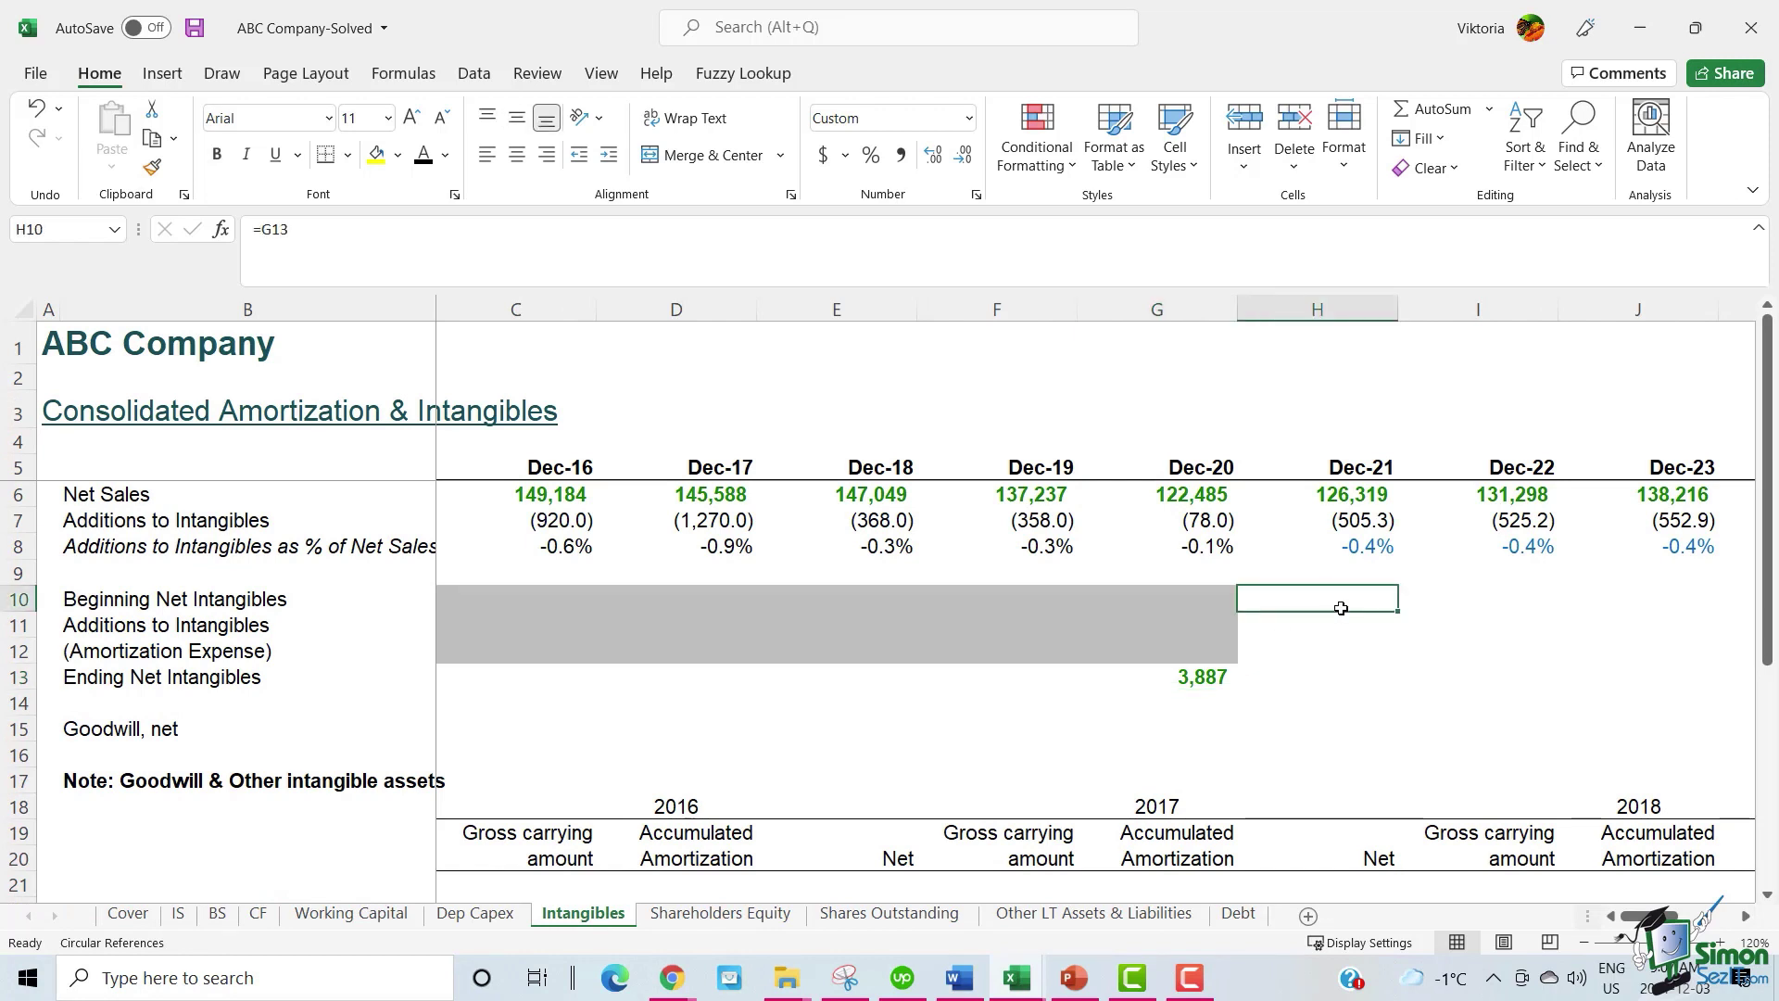
pyautogui.click(1309, 622)
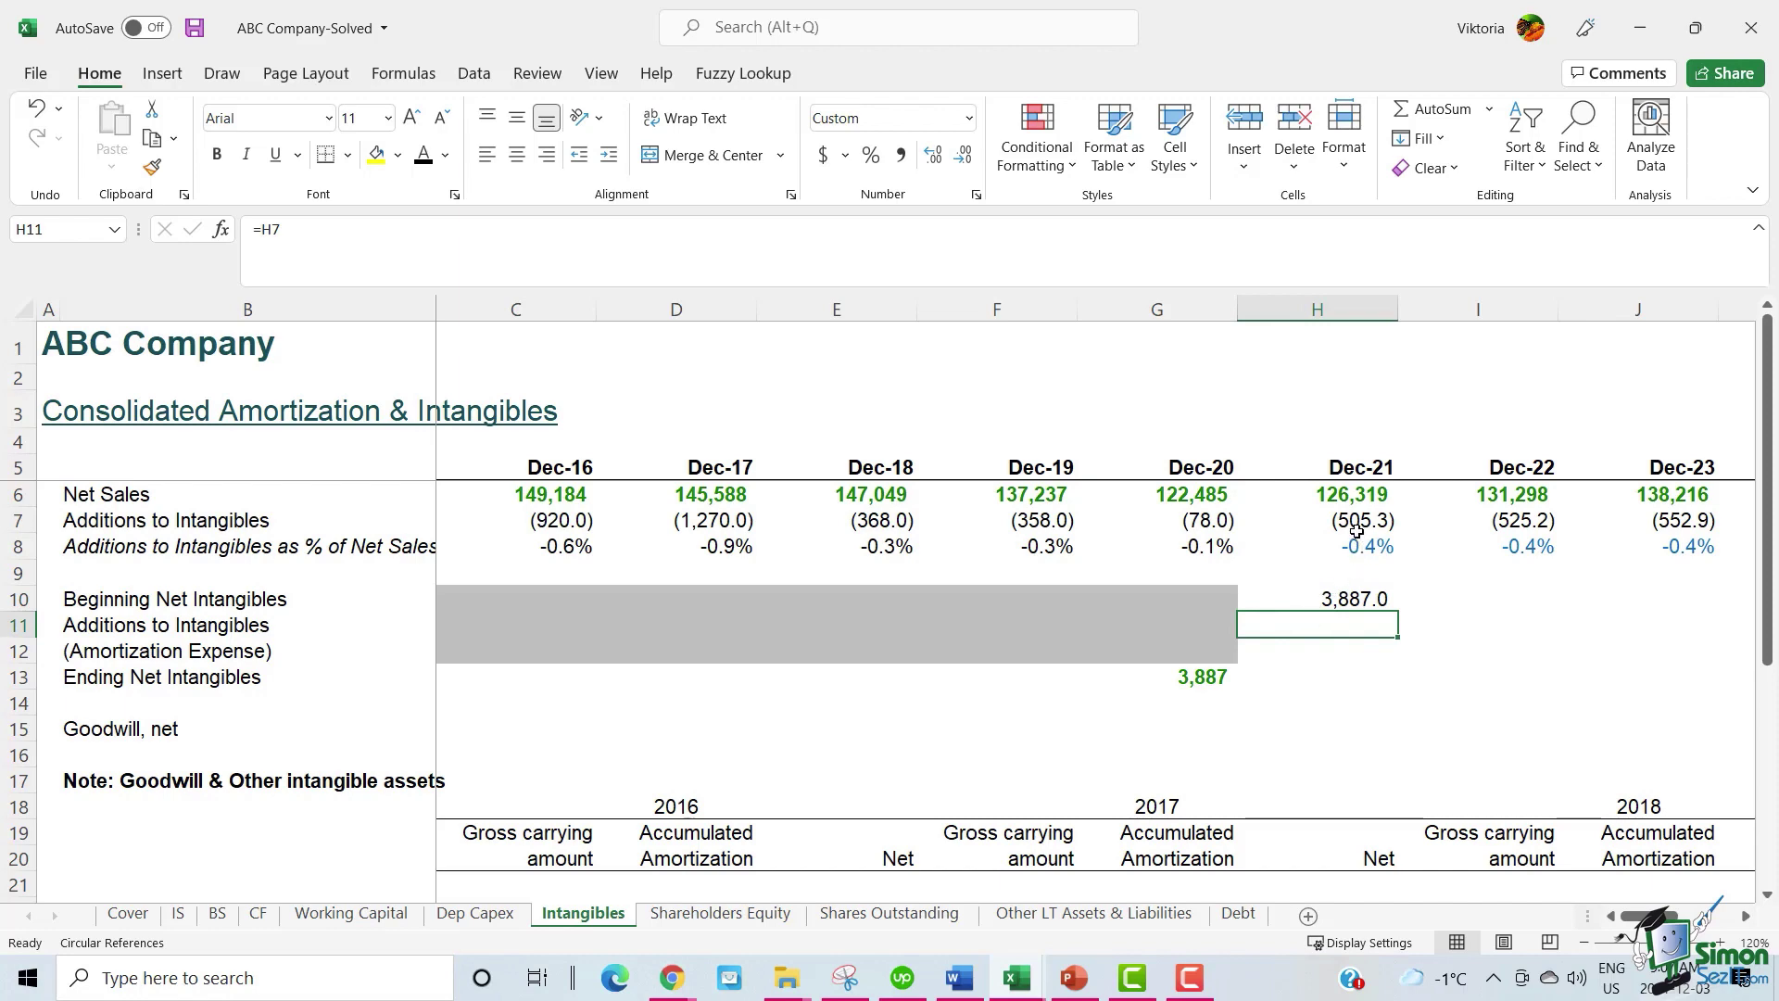
# Copy forecast additions H7:L7 into row 11, H11:L11, for Dec-21 to Dec-25.
pyautogui.moveTo(1357, 530); pyautogui.dragTo(1516, 520)
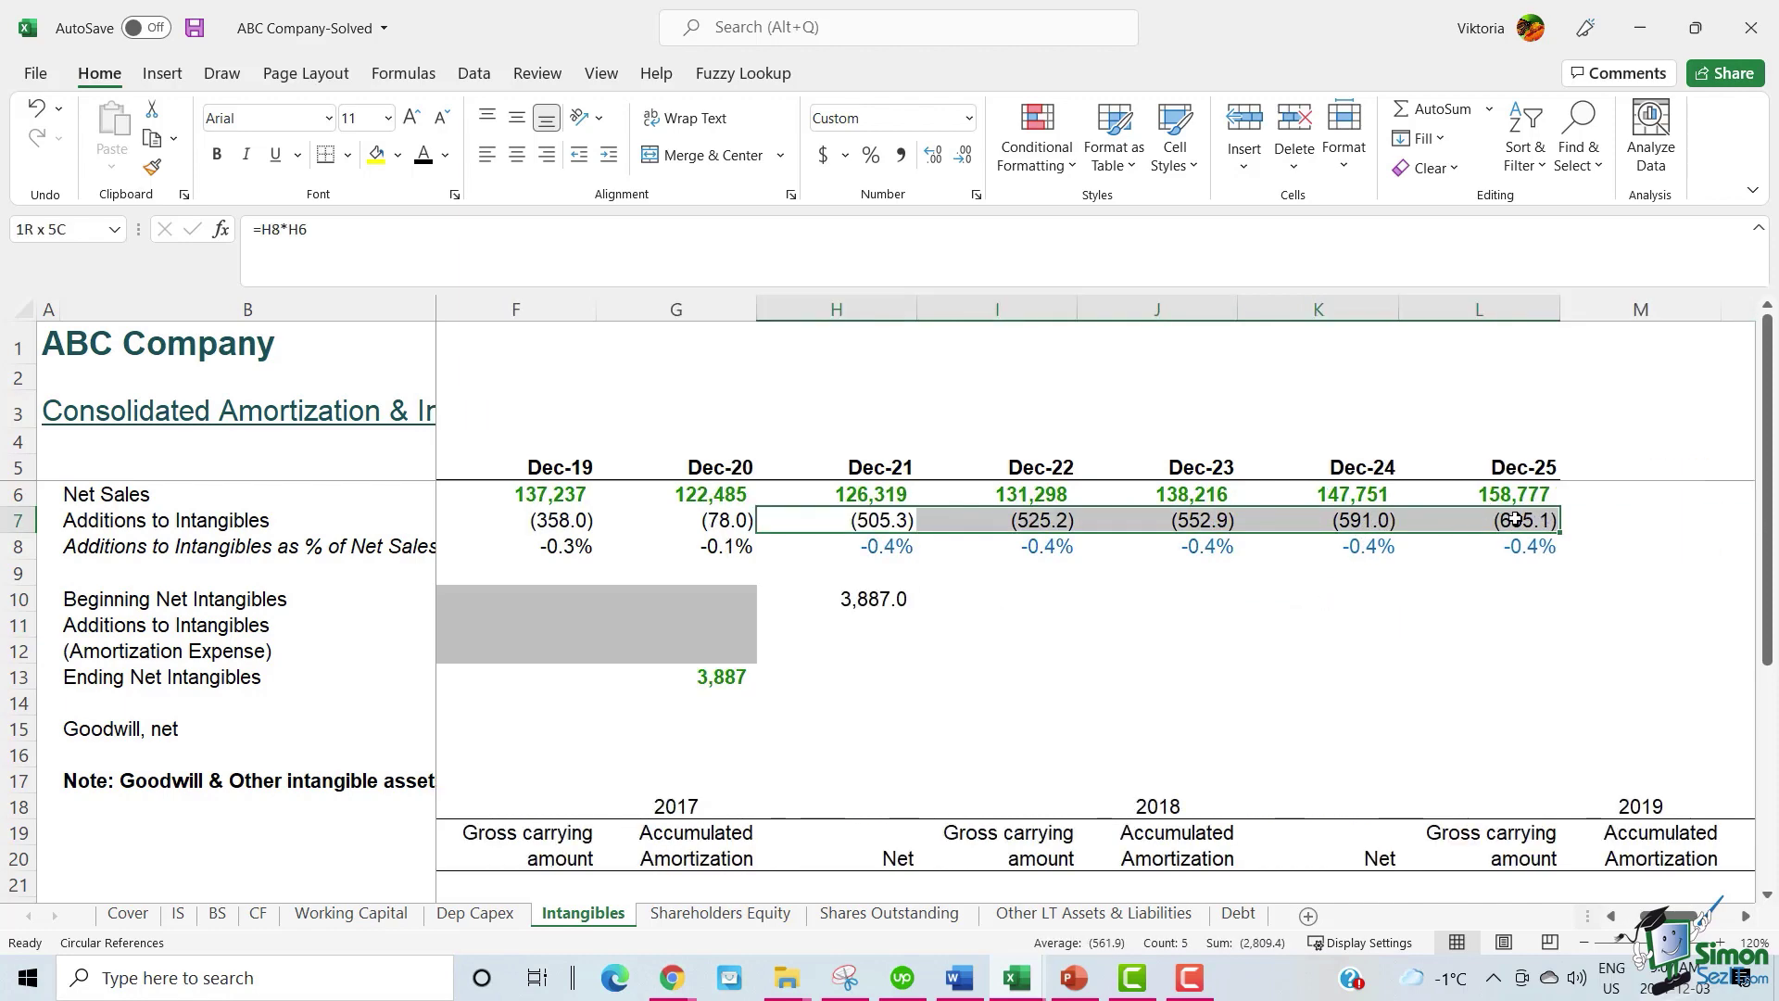
pyautogui.moveTo(815, 619); pyautogui.dragTo(1498, 608)
pyautogui.hotkey('ctrl', 'z')
pyautogui.rightClick(1529, 523)
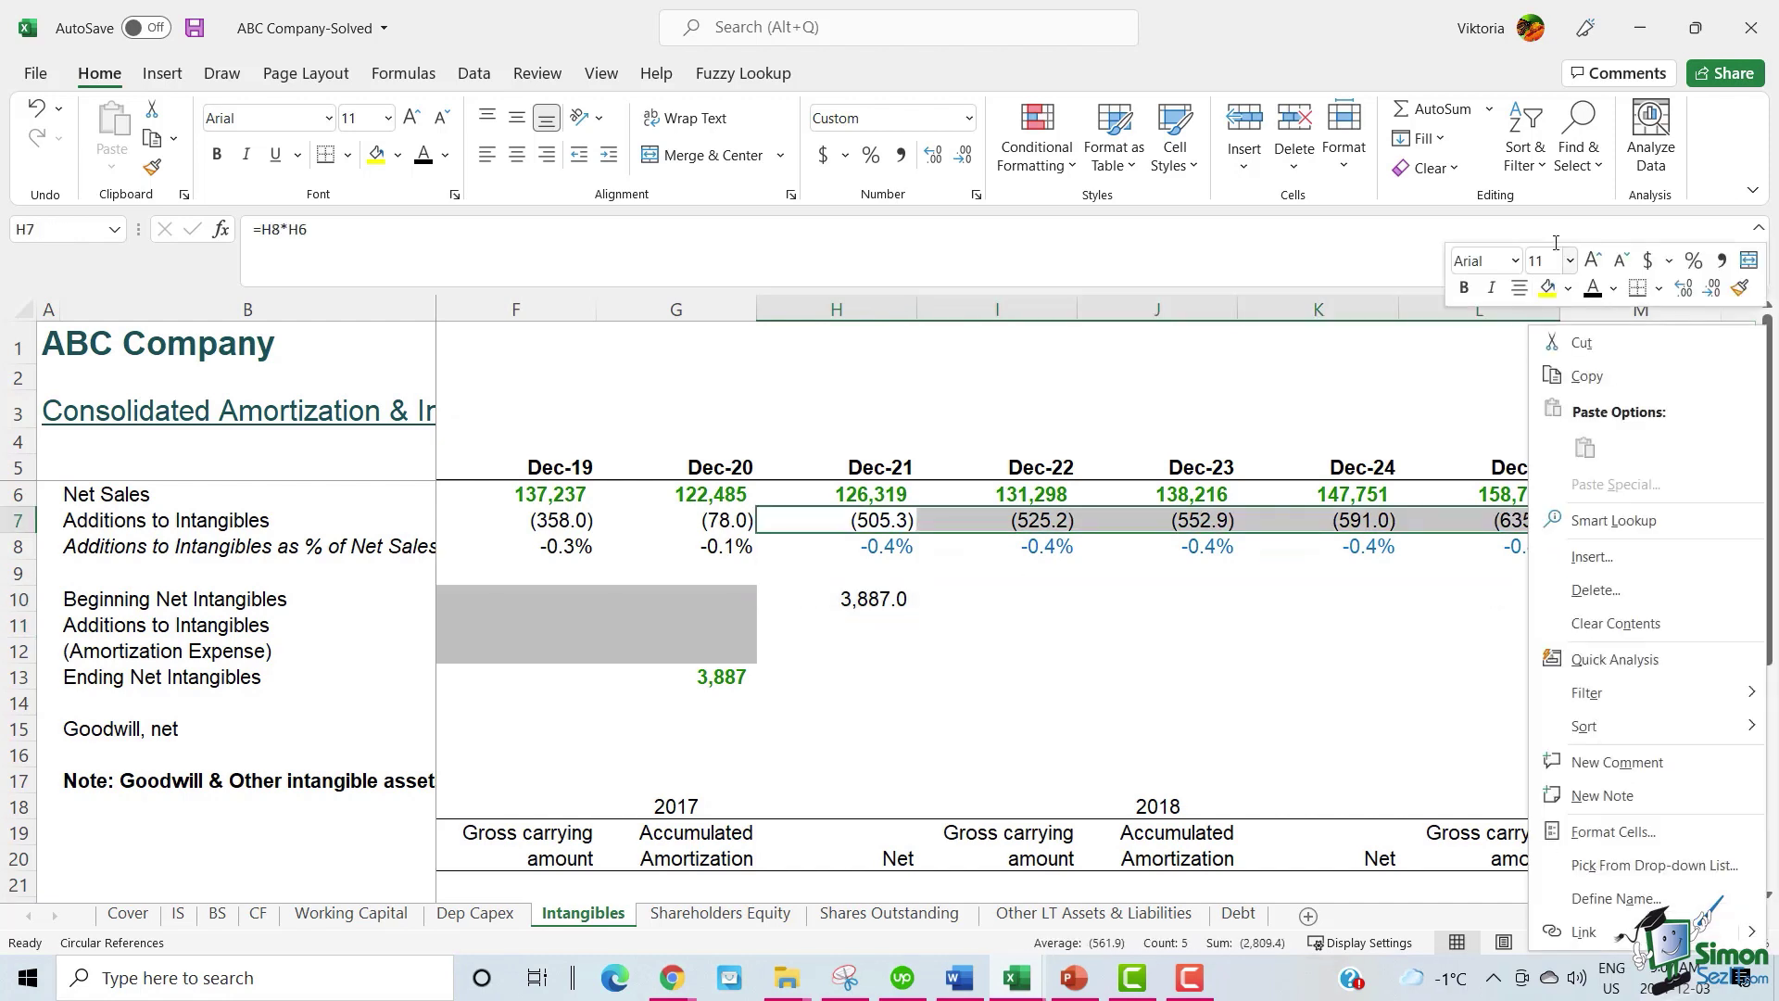
pyautogui.click(1587, 377)
pyautogui.moveTo(814, 627); pyautogui.dragTo(1513, 619)
pyautogui.press('Return')
pyautogui.click(963, 667)
pyautogui.click(303, 645)
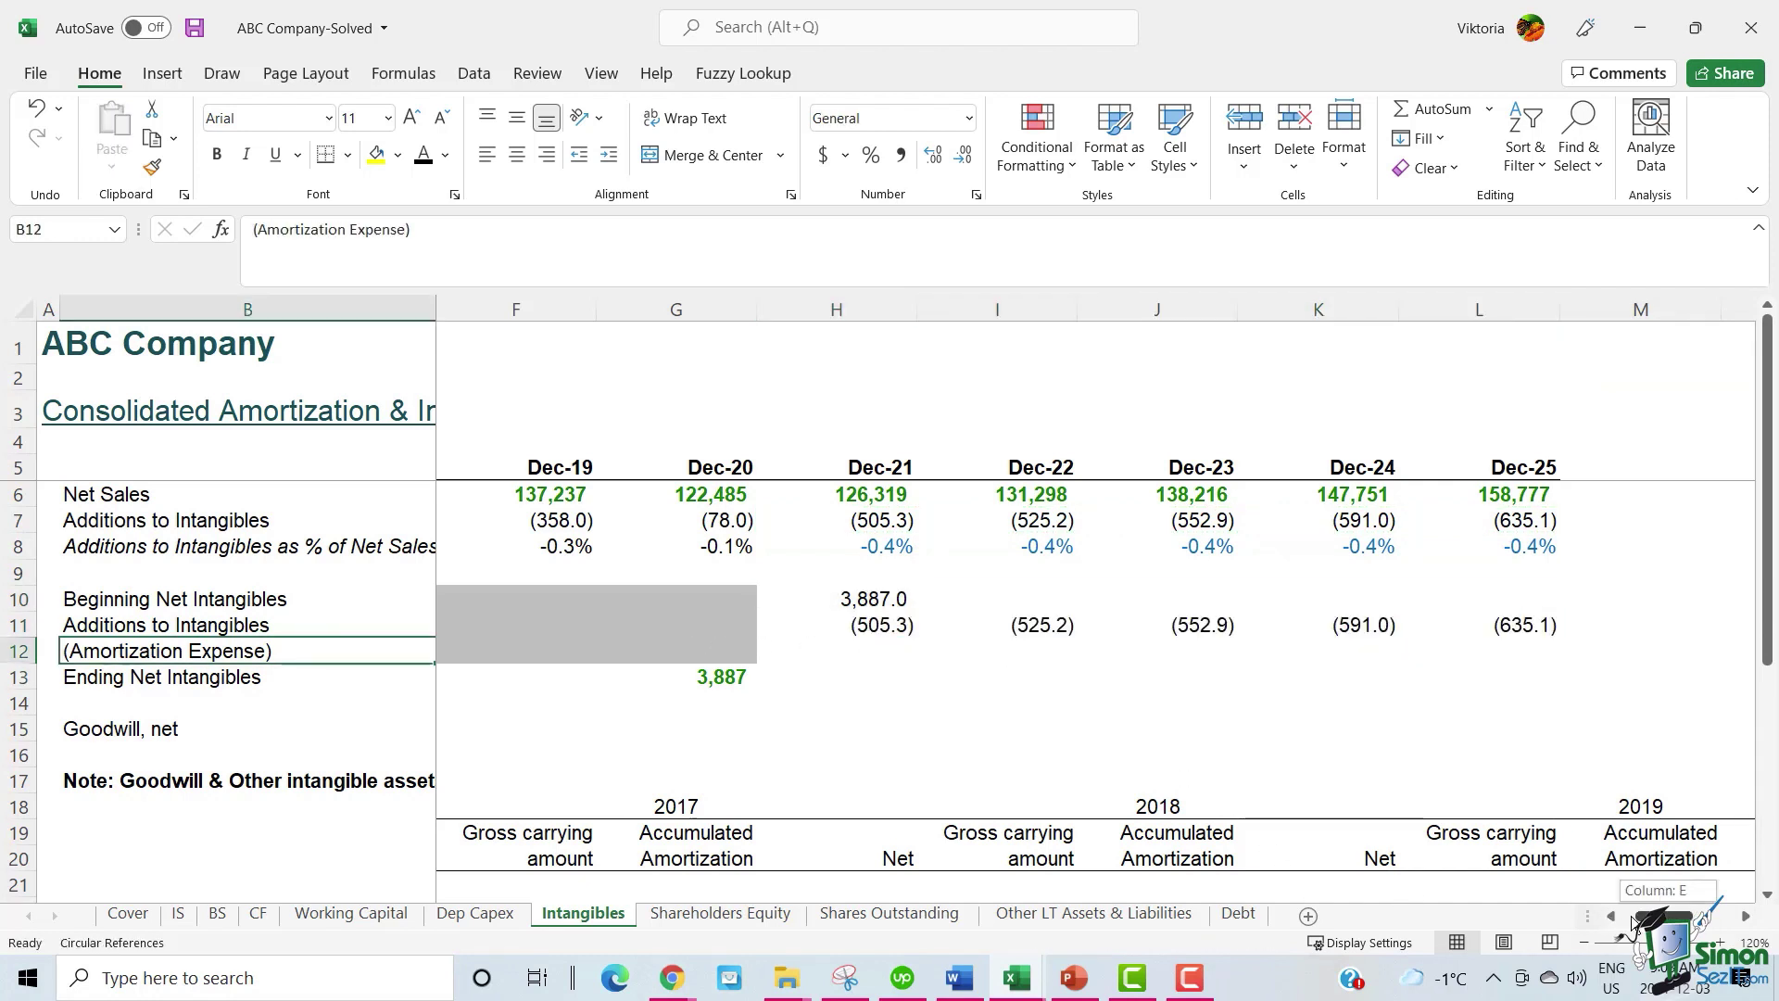
# Per the amortization note, enter -160 in H12:L12 for Dec-21 through Dec-25.
pyautogui.hscroll(-3, 1635, 920)
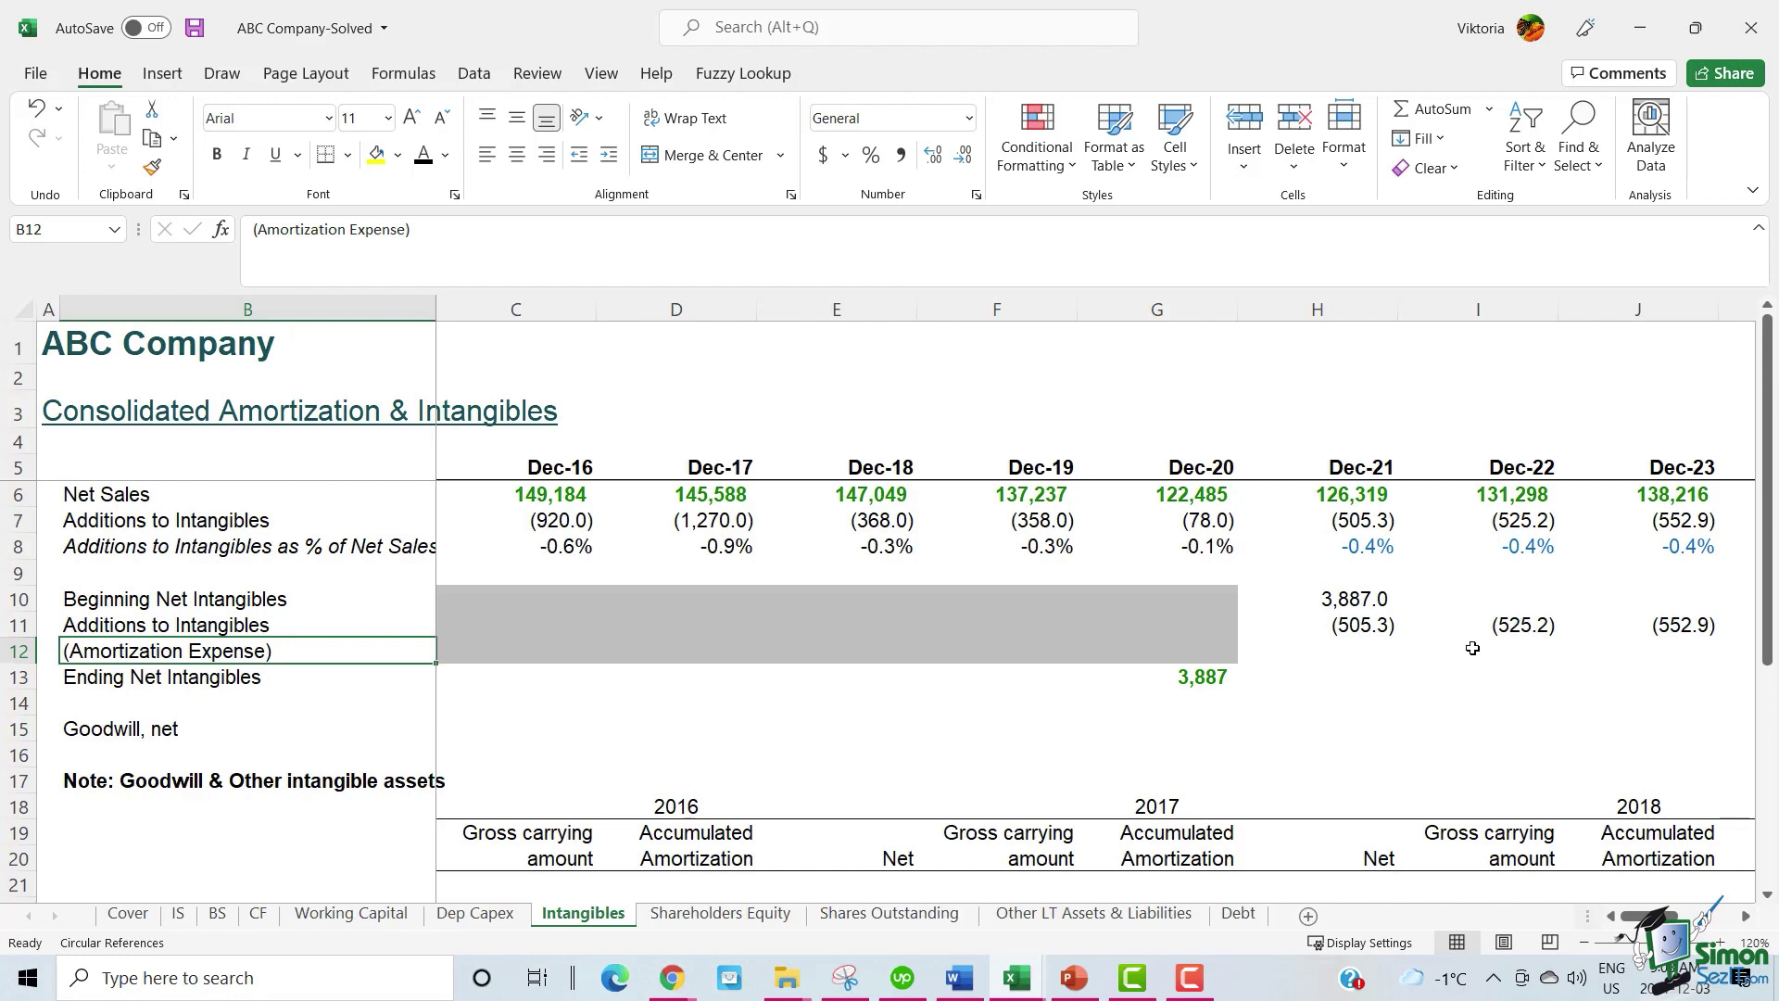
pyautogui.scroll(-5, 1473, 648)
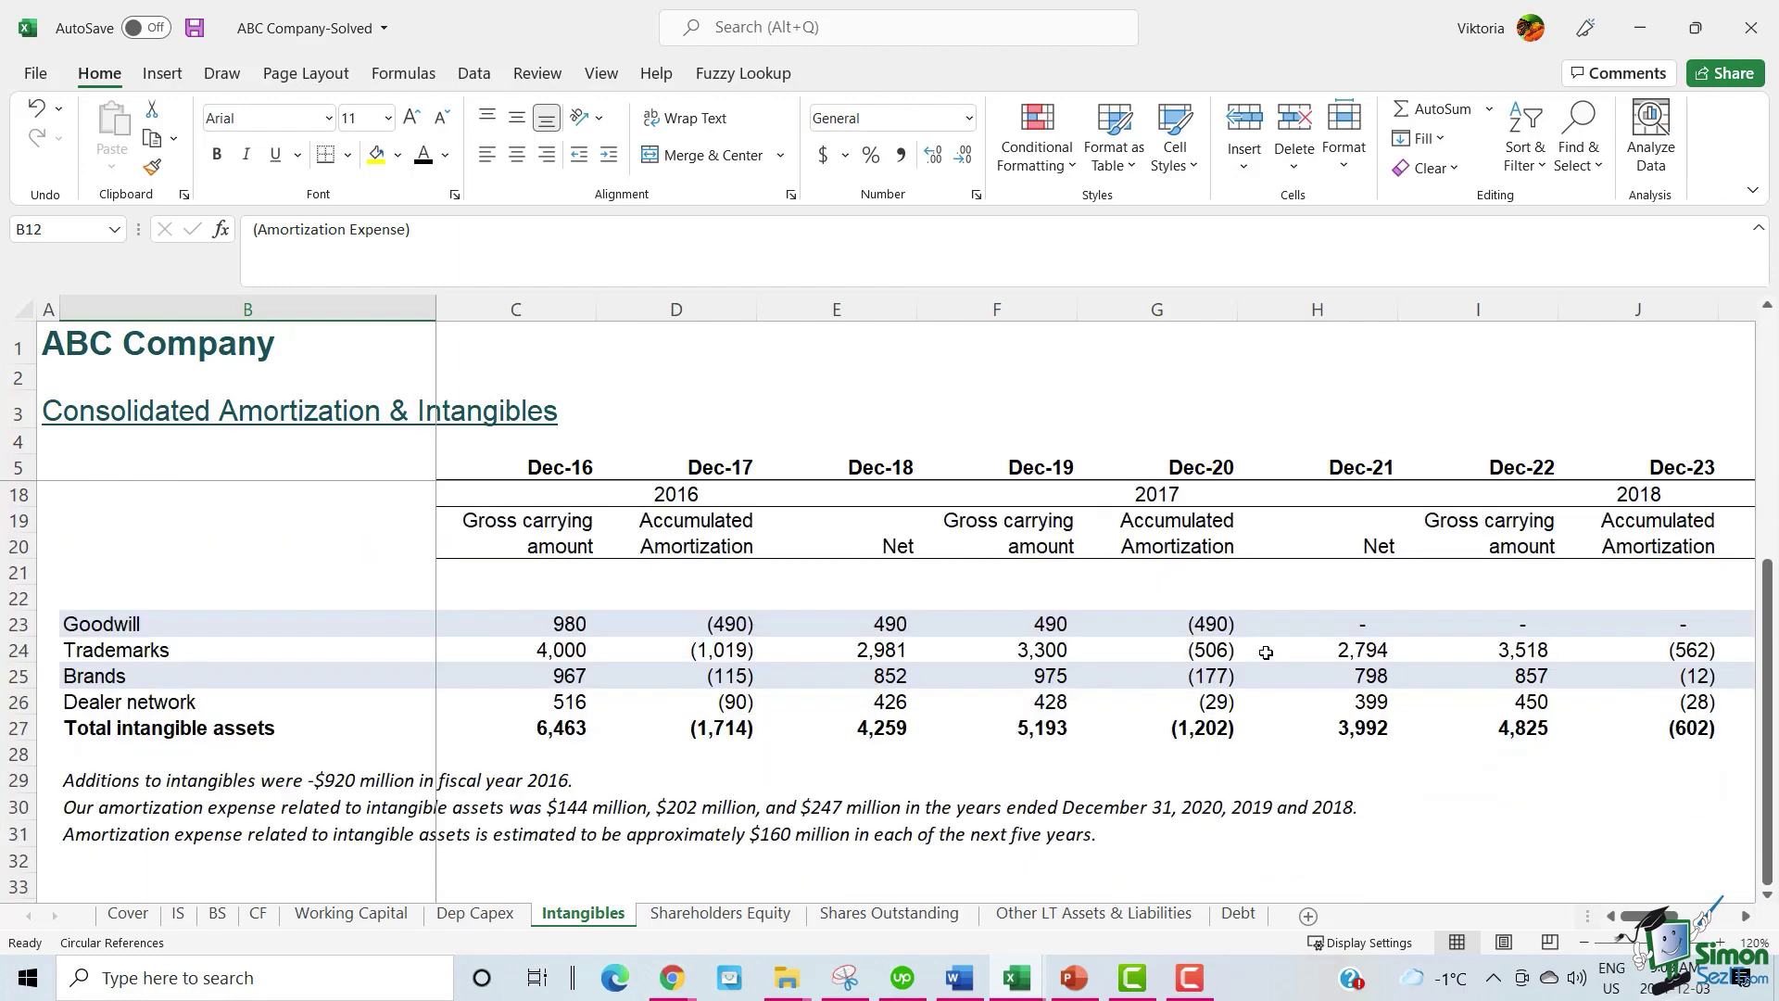
pyautogui.moveTo(83, 758); pyautogui.dragTo(1098, 761)
pyautogui.scroll(5, 1360, 741)
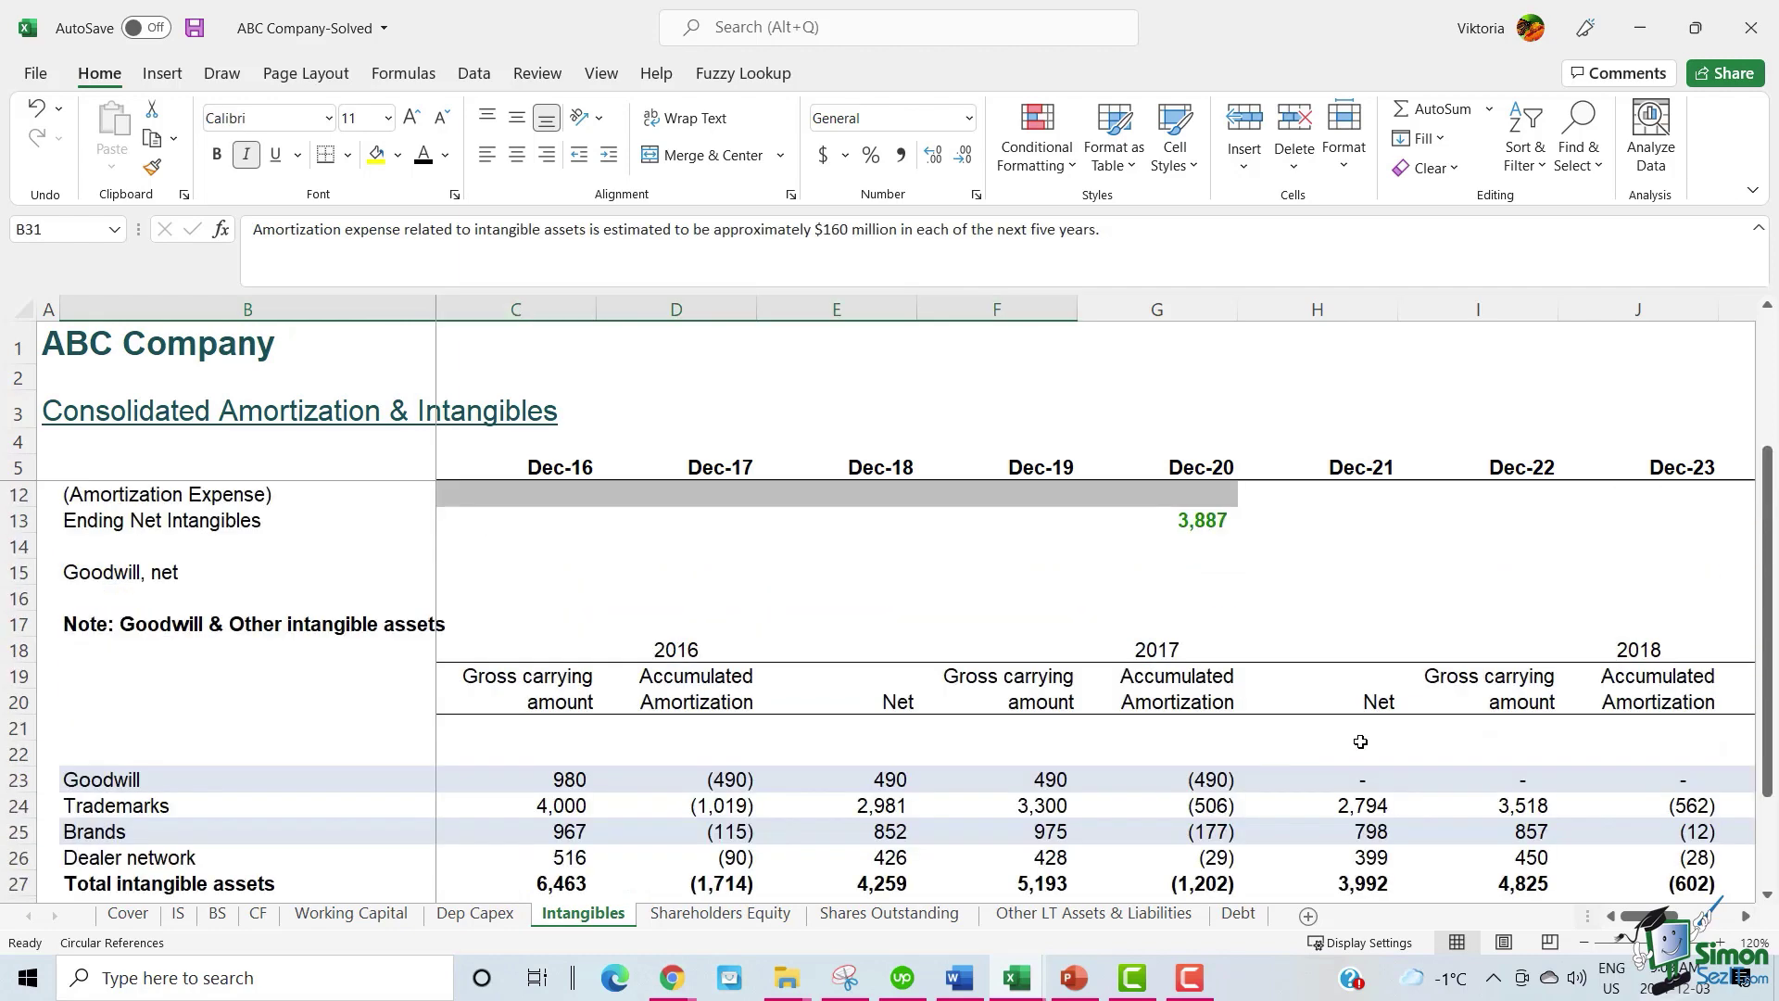
pyautogui.moveTo(1359, 653); pyautogui.dragTo(1576, 646)
pyautogui.press('Down')
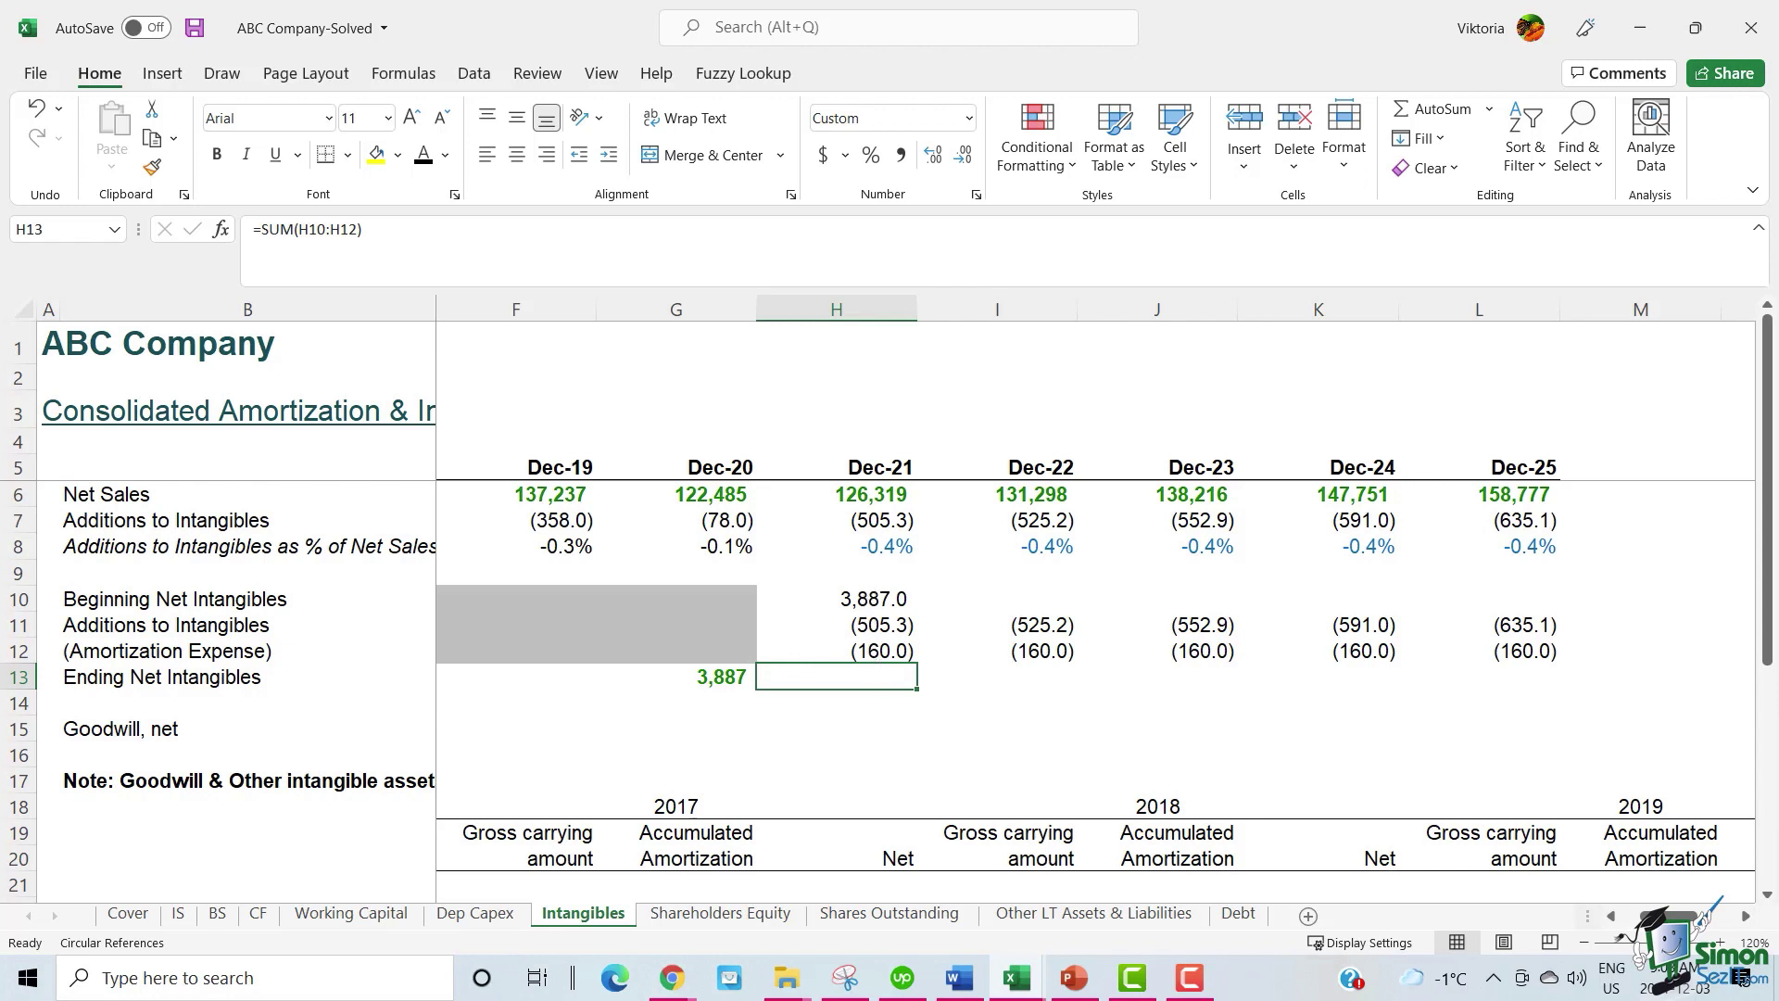
# Sum Dec-21 ending net intangibles (3,221.7), start Dec-22 from =H13, and total Dec-22 (2,536.5).
pyautogui.moveTo(834, 593); pyautogui.dragTo(838, 653)
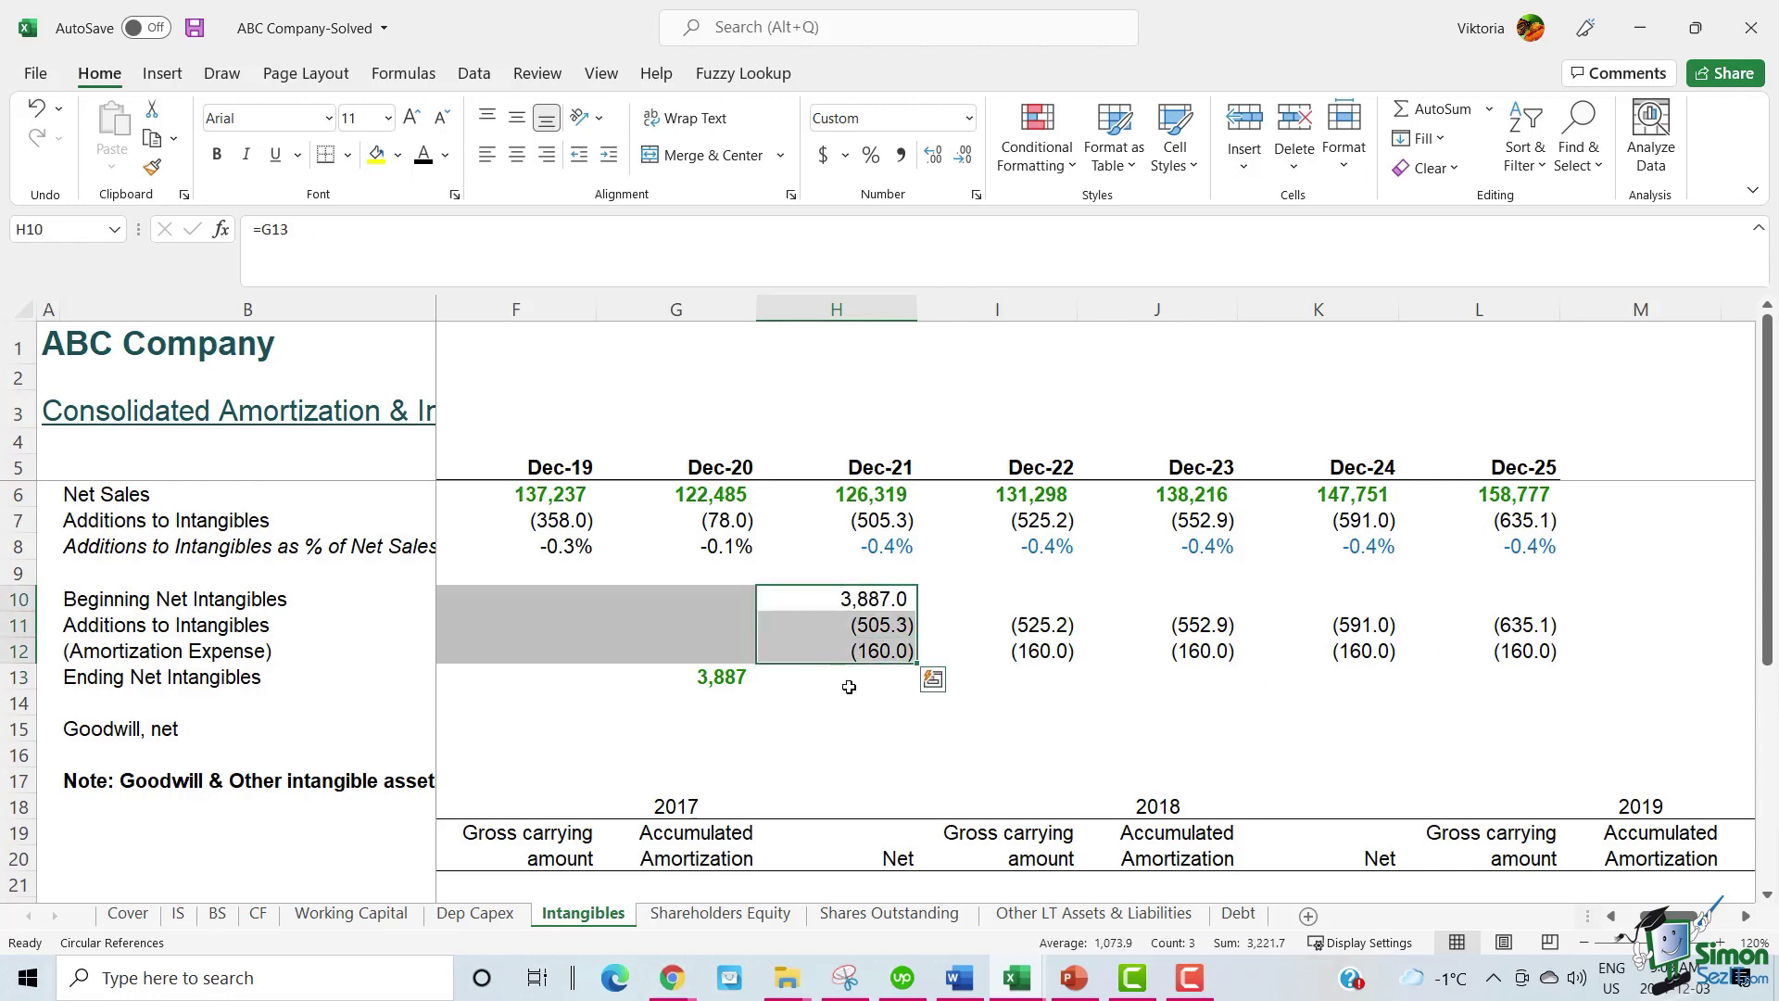
pyautogui.hotkey('alt', '=')
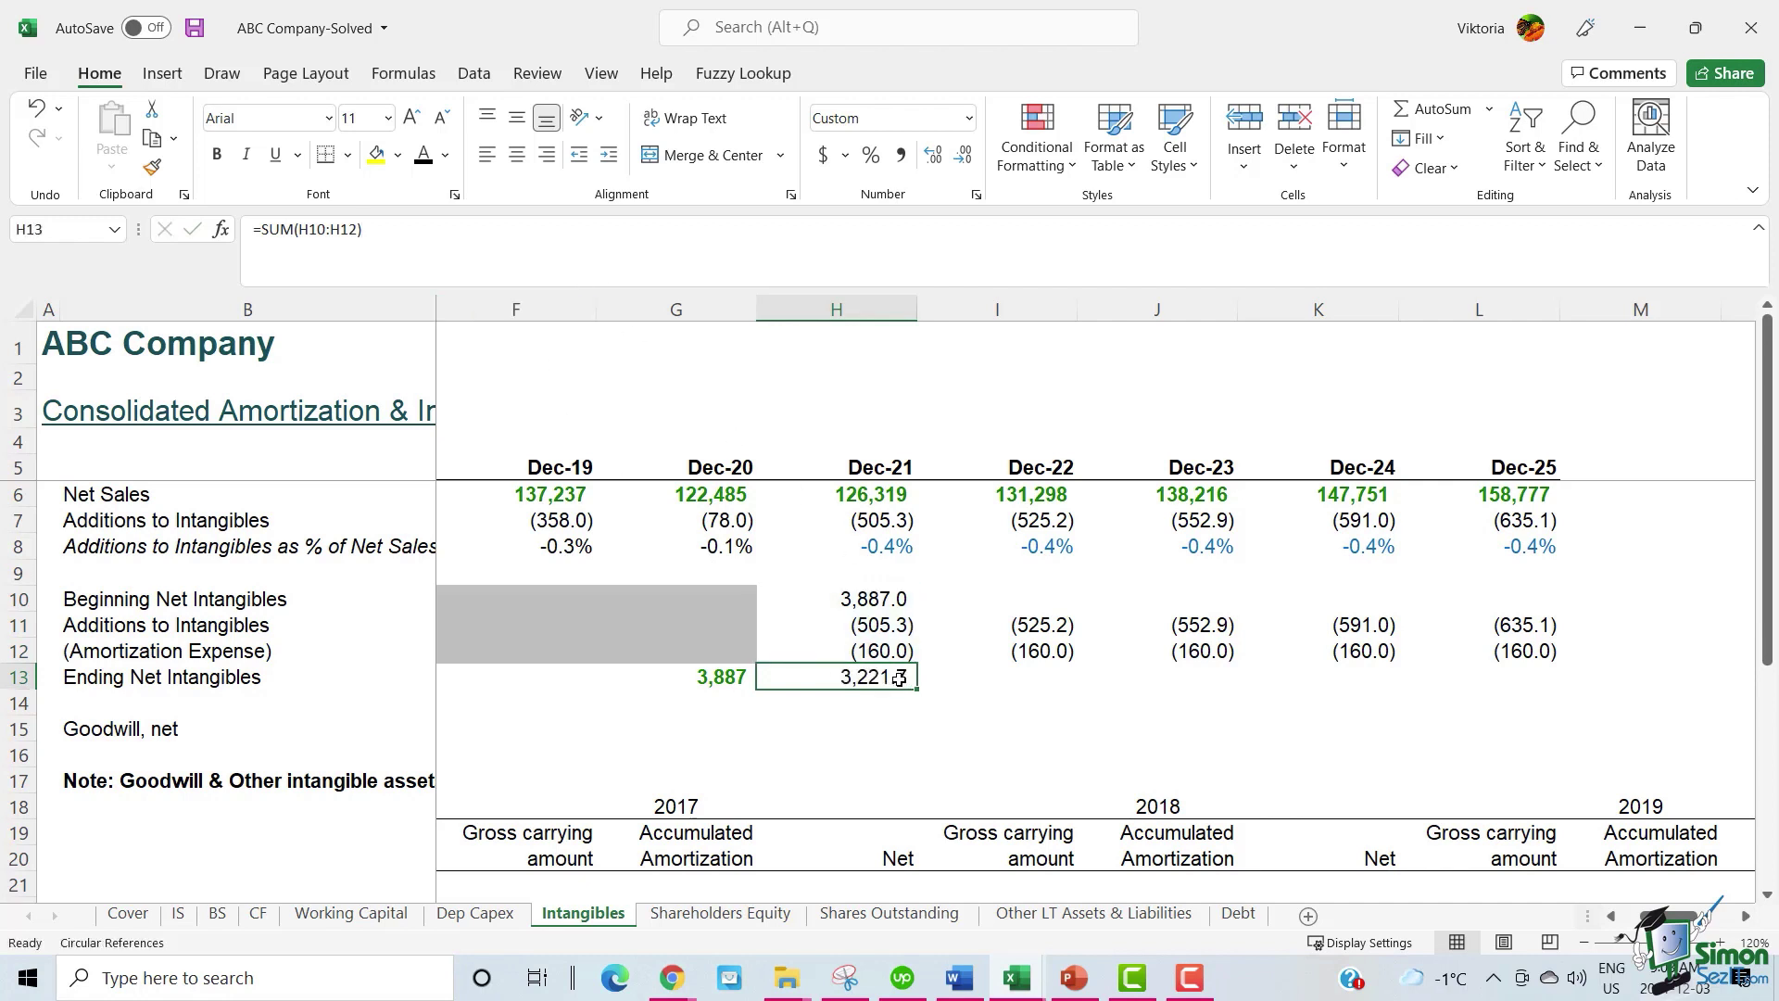
pyautogui.click(1041, 593)
pyautogui.write('=h13')
pyautogui.hotkey('ctrl', 'Return')
pyautogui.click(989, 676)
pyautogui.hotkey('alt', '=')
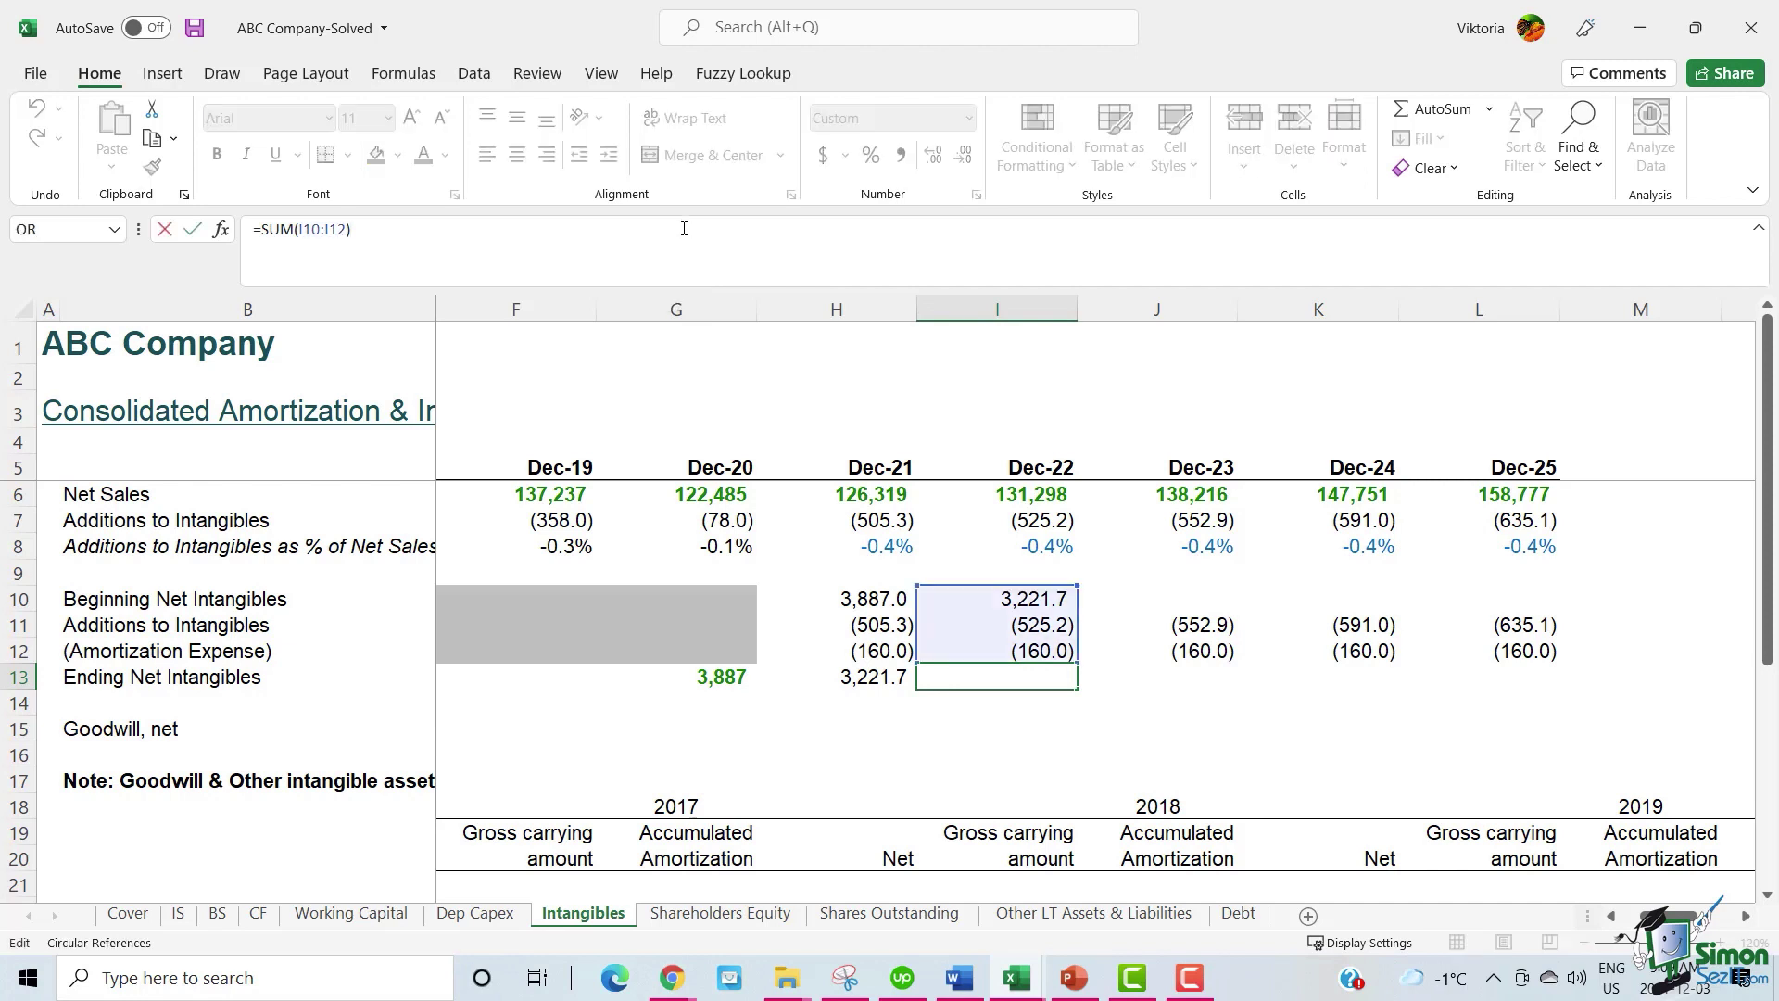
pyautogui.hotkey('ctrl', 'Return')
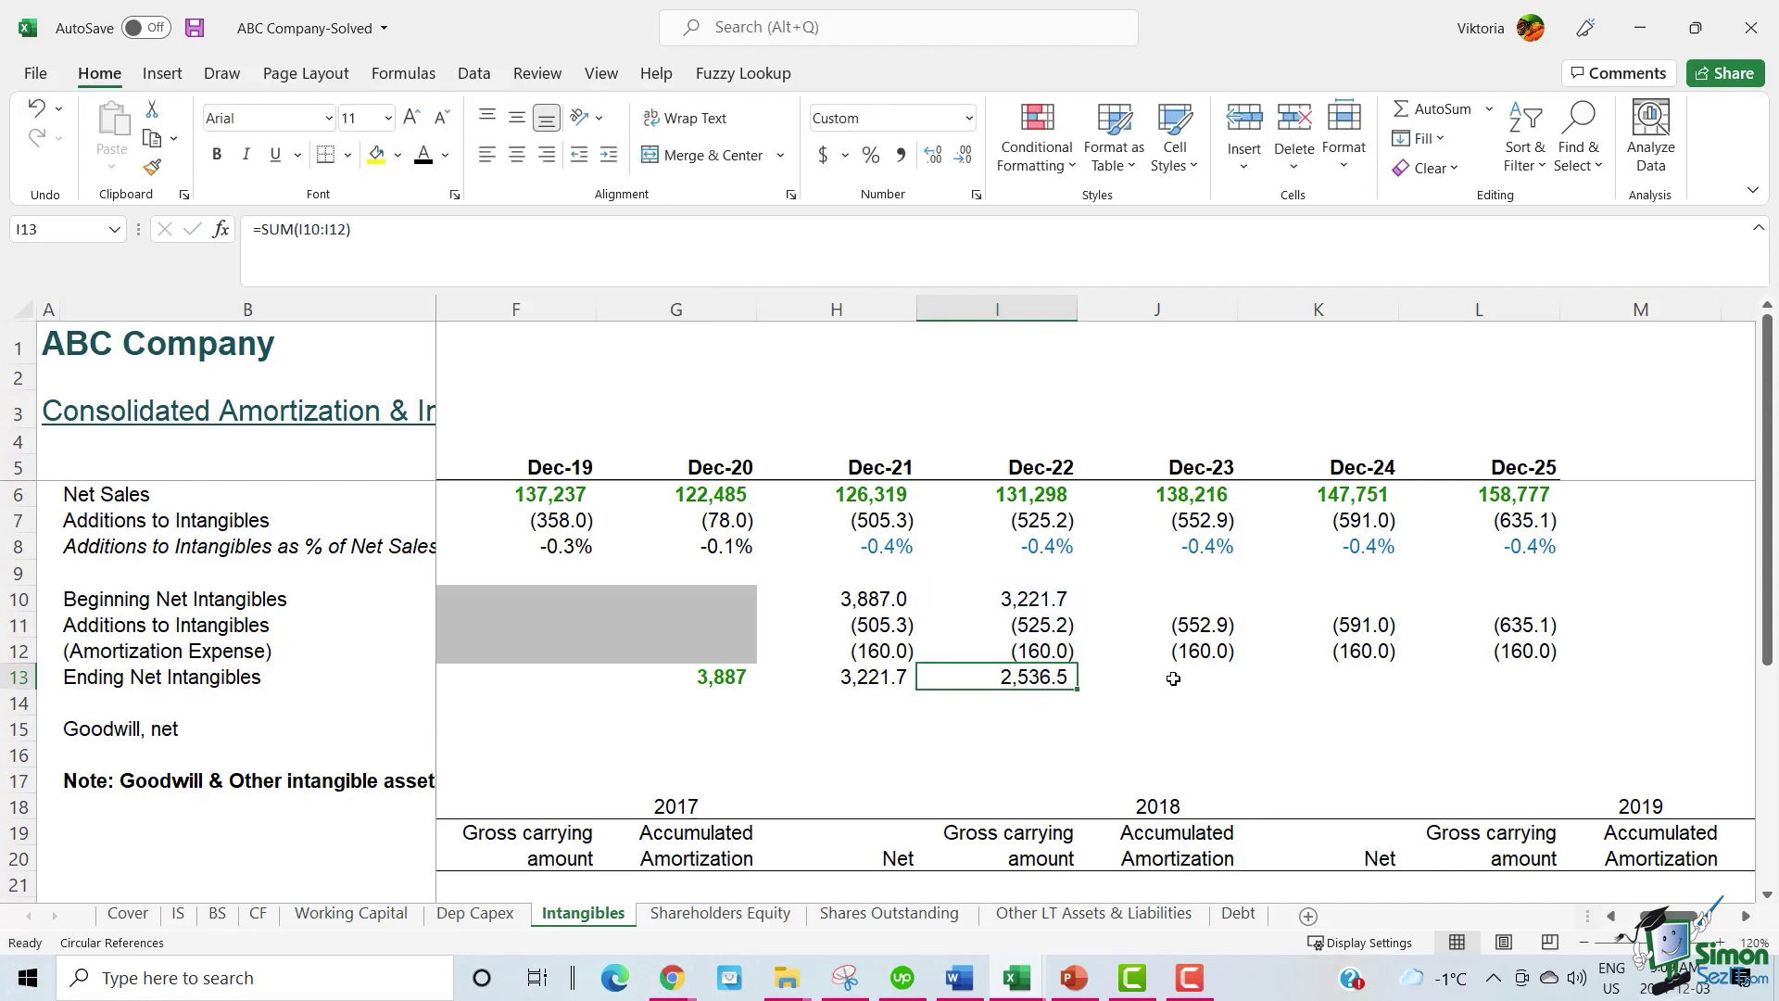
# Roll Dec-23 and Dec-24 forward from prior endings, totaling 1,823.7 and 1,072.7.
pyautogui.moveTo(1175, 677); pyautogui.dragTo(1547, 597)
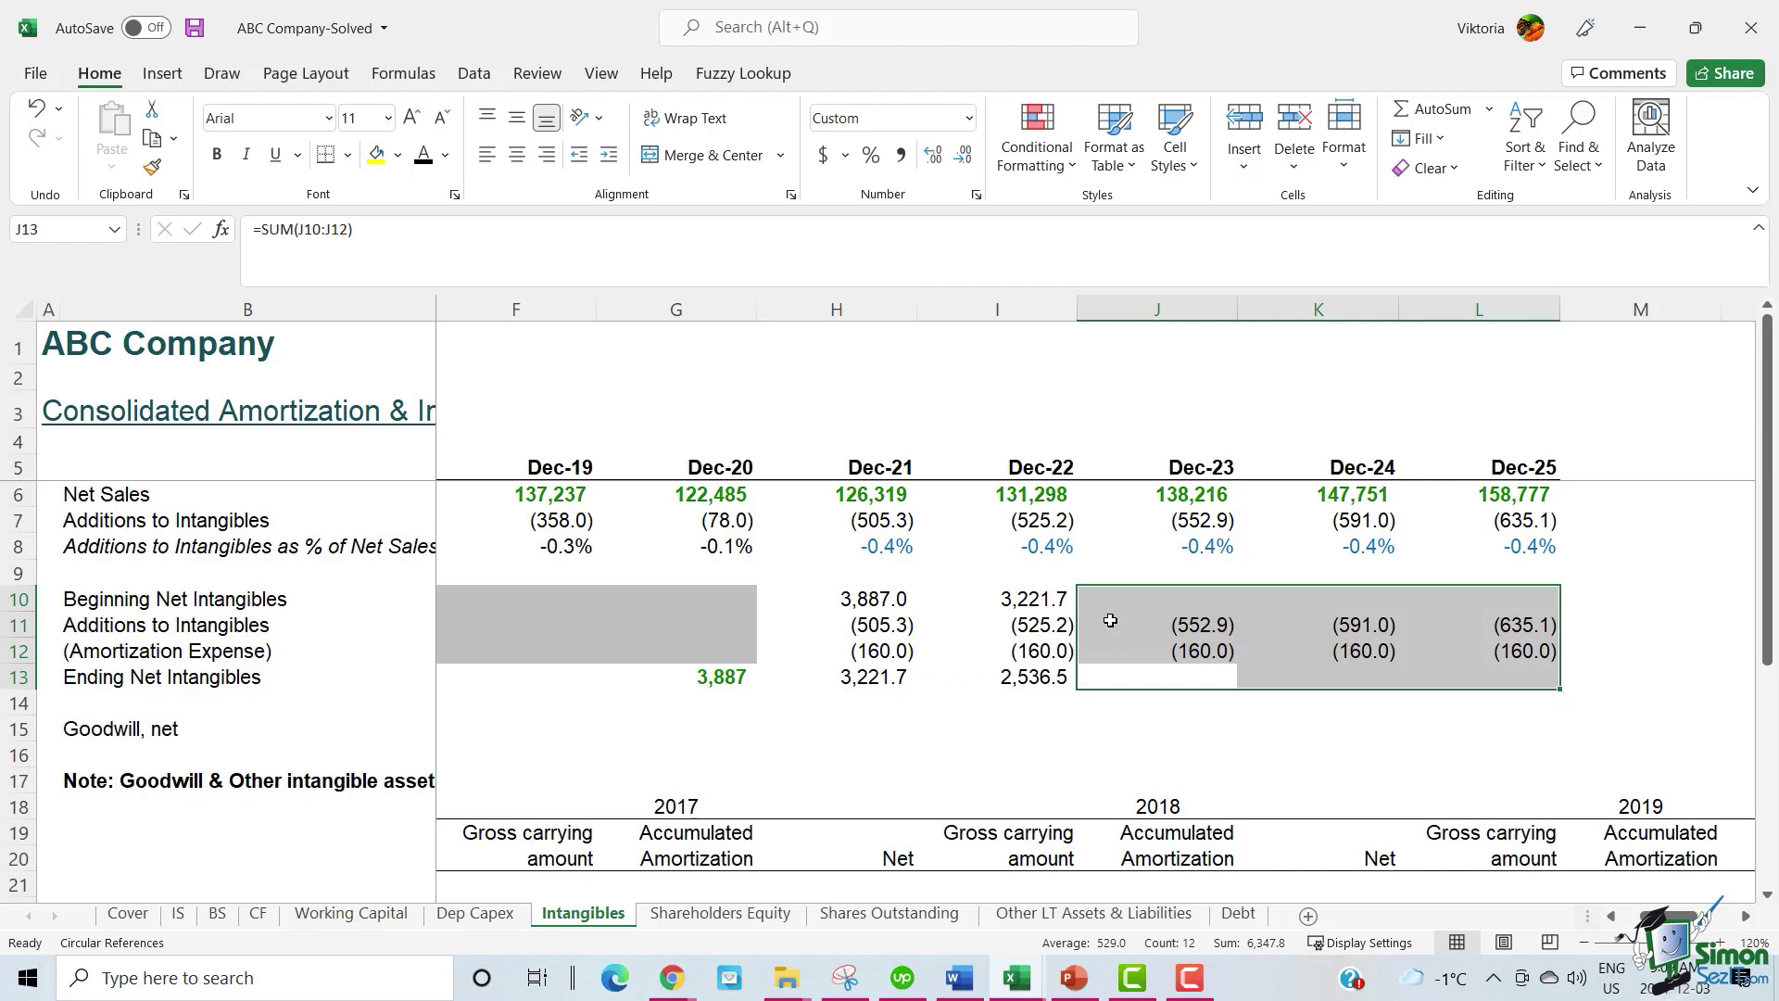
pyautogui.click(1164, 604)
pyautogui.write('=I13')
pyautogui.hotkey('ctrl', 'Return')
pyautogui.click(1164, 678)
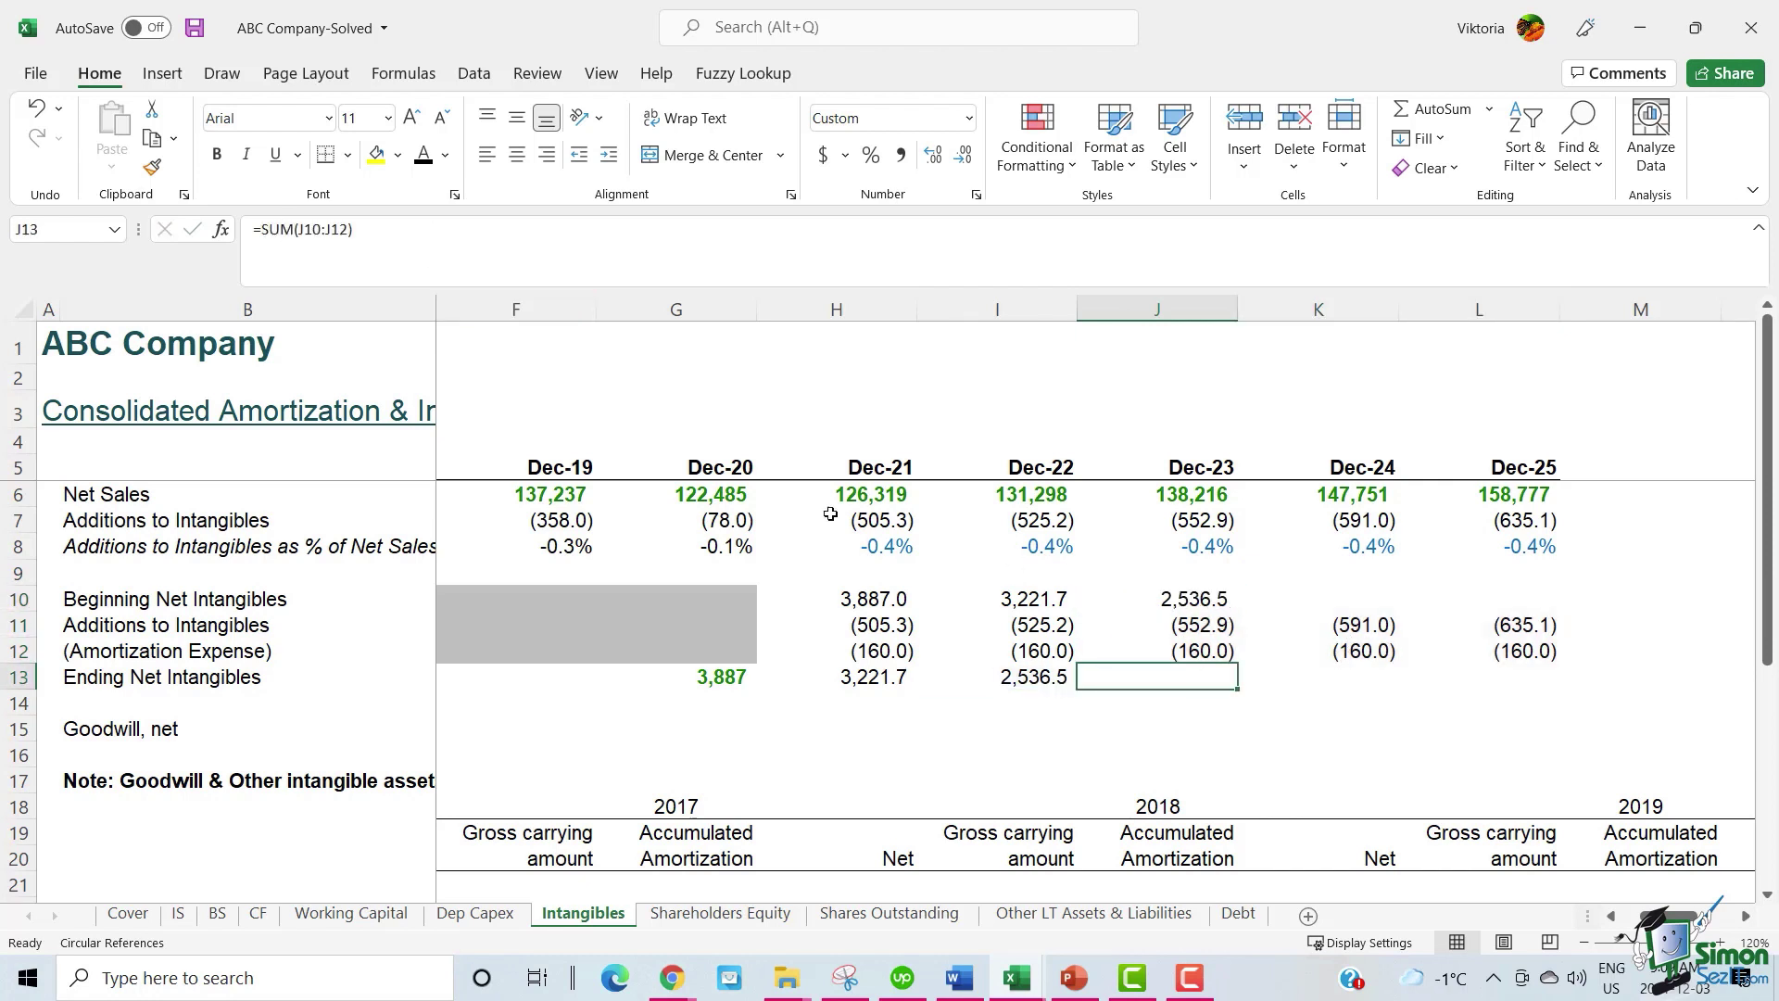
pyautogui.click(1357, 602)
pyautogui.write('=J13')
pyautogui.hotkey('ctrl', 'Return')
pyautogui.press('F2')
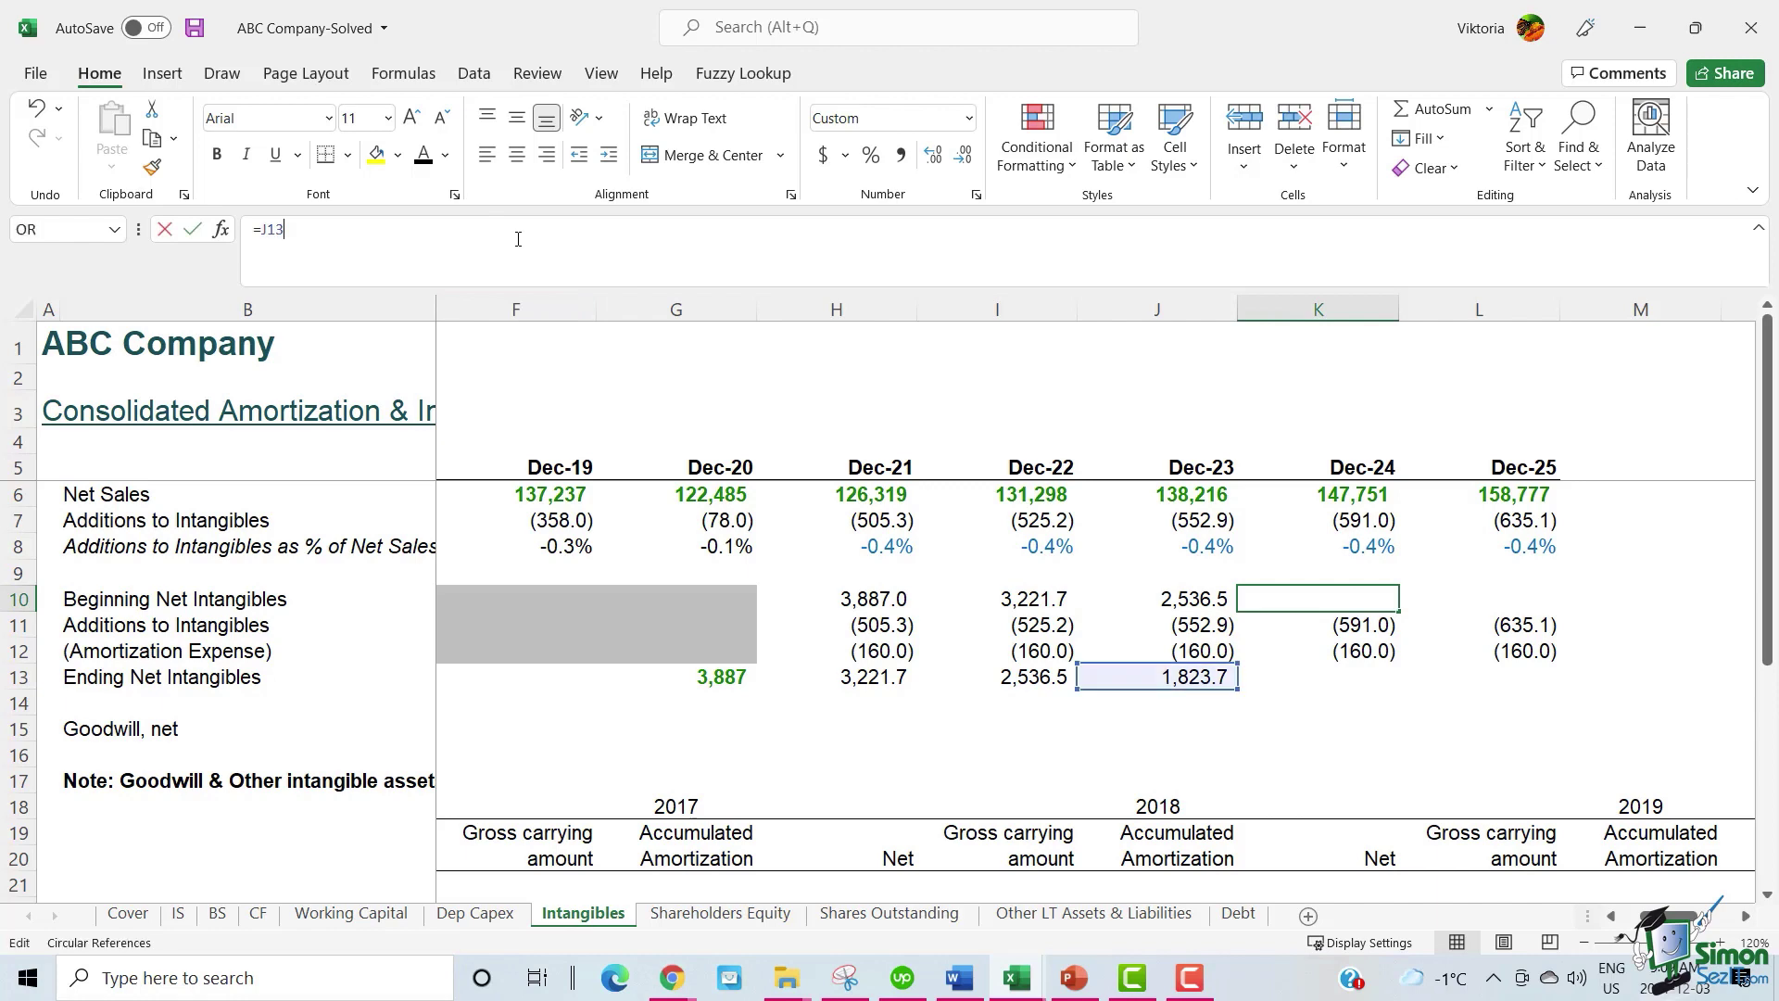
pyautogui.hotkey('ctrl', 'Return')
pyautogui.click(1315, 674)
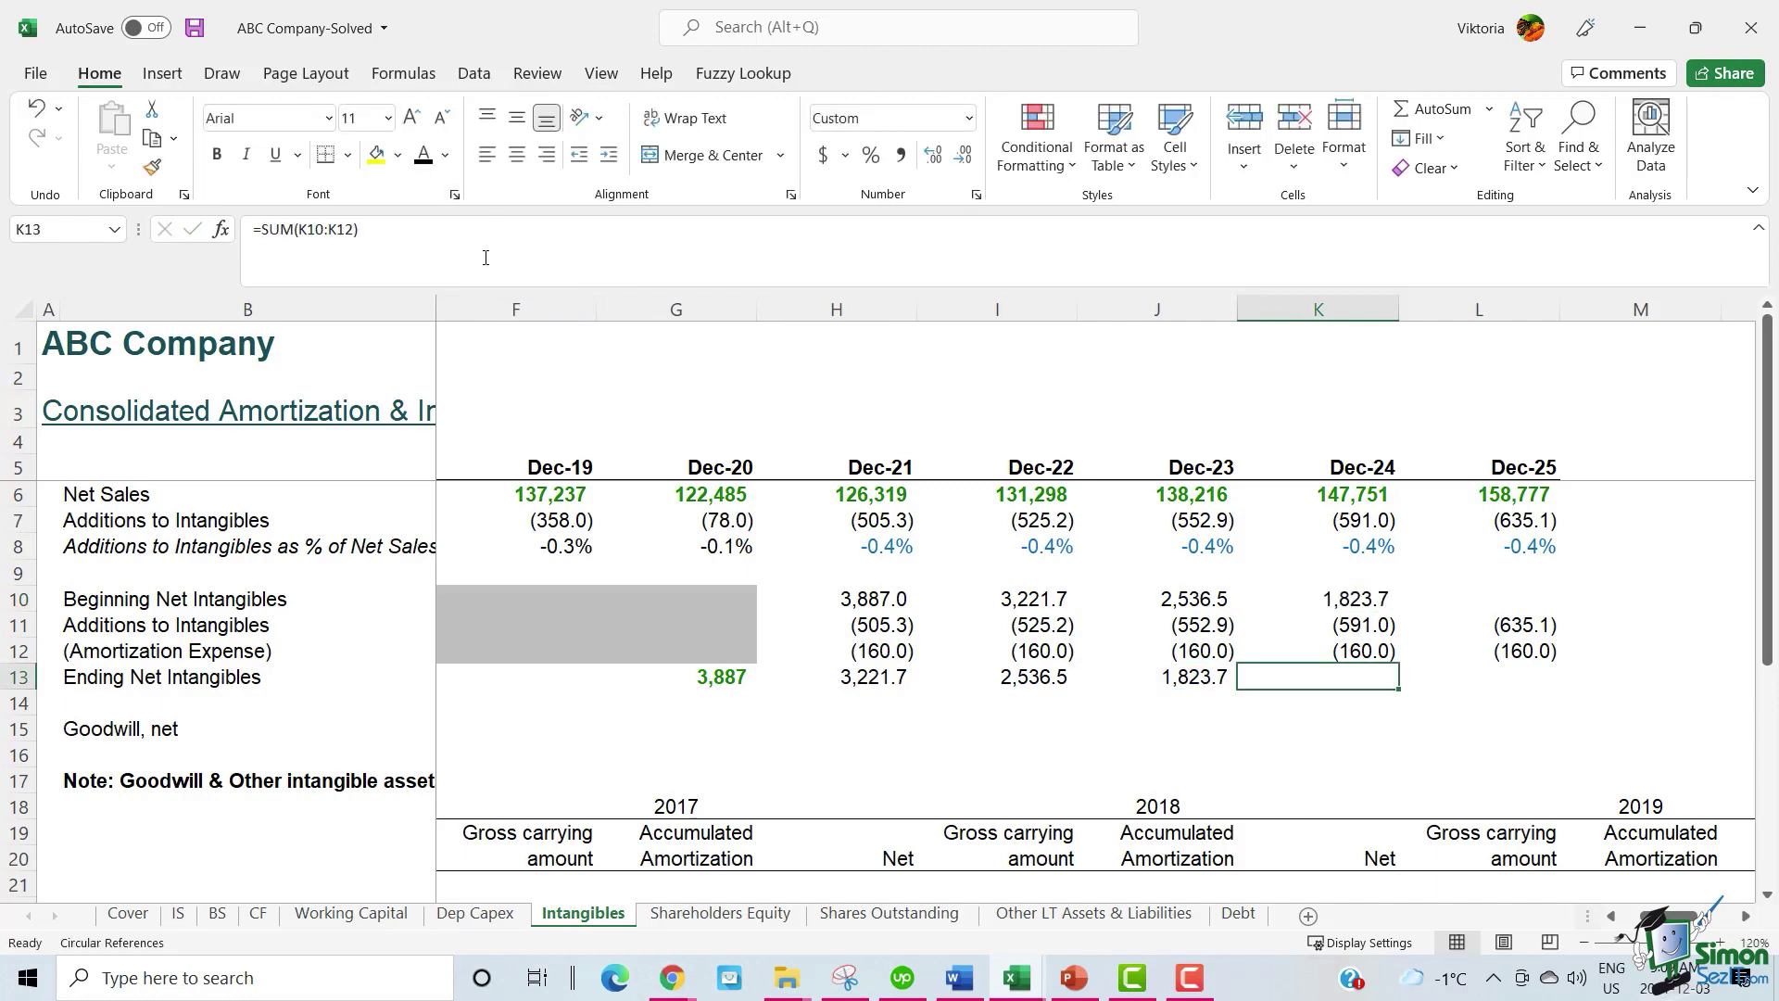
pyautogui.press('F2')
pyautogui.hotkey('ctrl', 'Return')
# Start Dec-25 from Dec-24's ending, total it at 277.6, and review the forecast ending balances.
pyautogui.click(1478, 599)
pyautogui.press('F2')
pyautogui.hotkey('ctrl', 'Return')
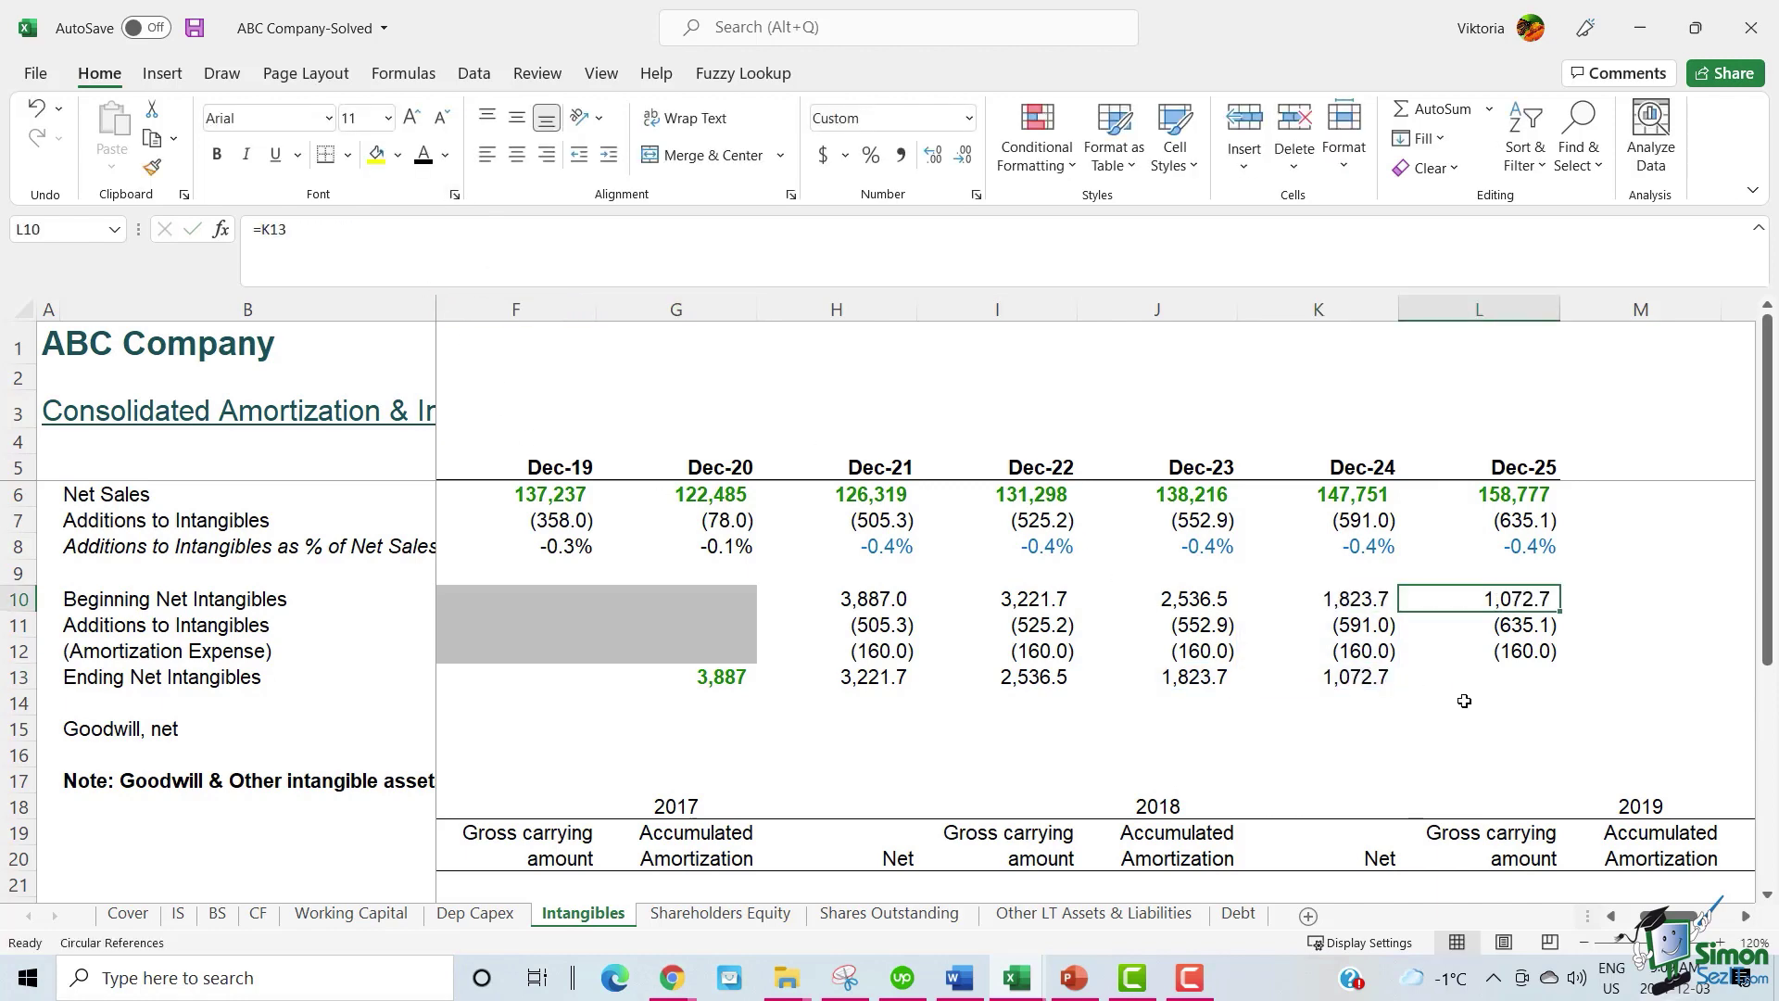
pyautogui.click(1524, 677)
pyautogui.press('F2')
pyautogui.hotkey('ctrl', 'Return')
pyautogui.click(1317, 729)
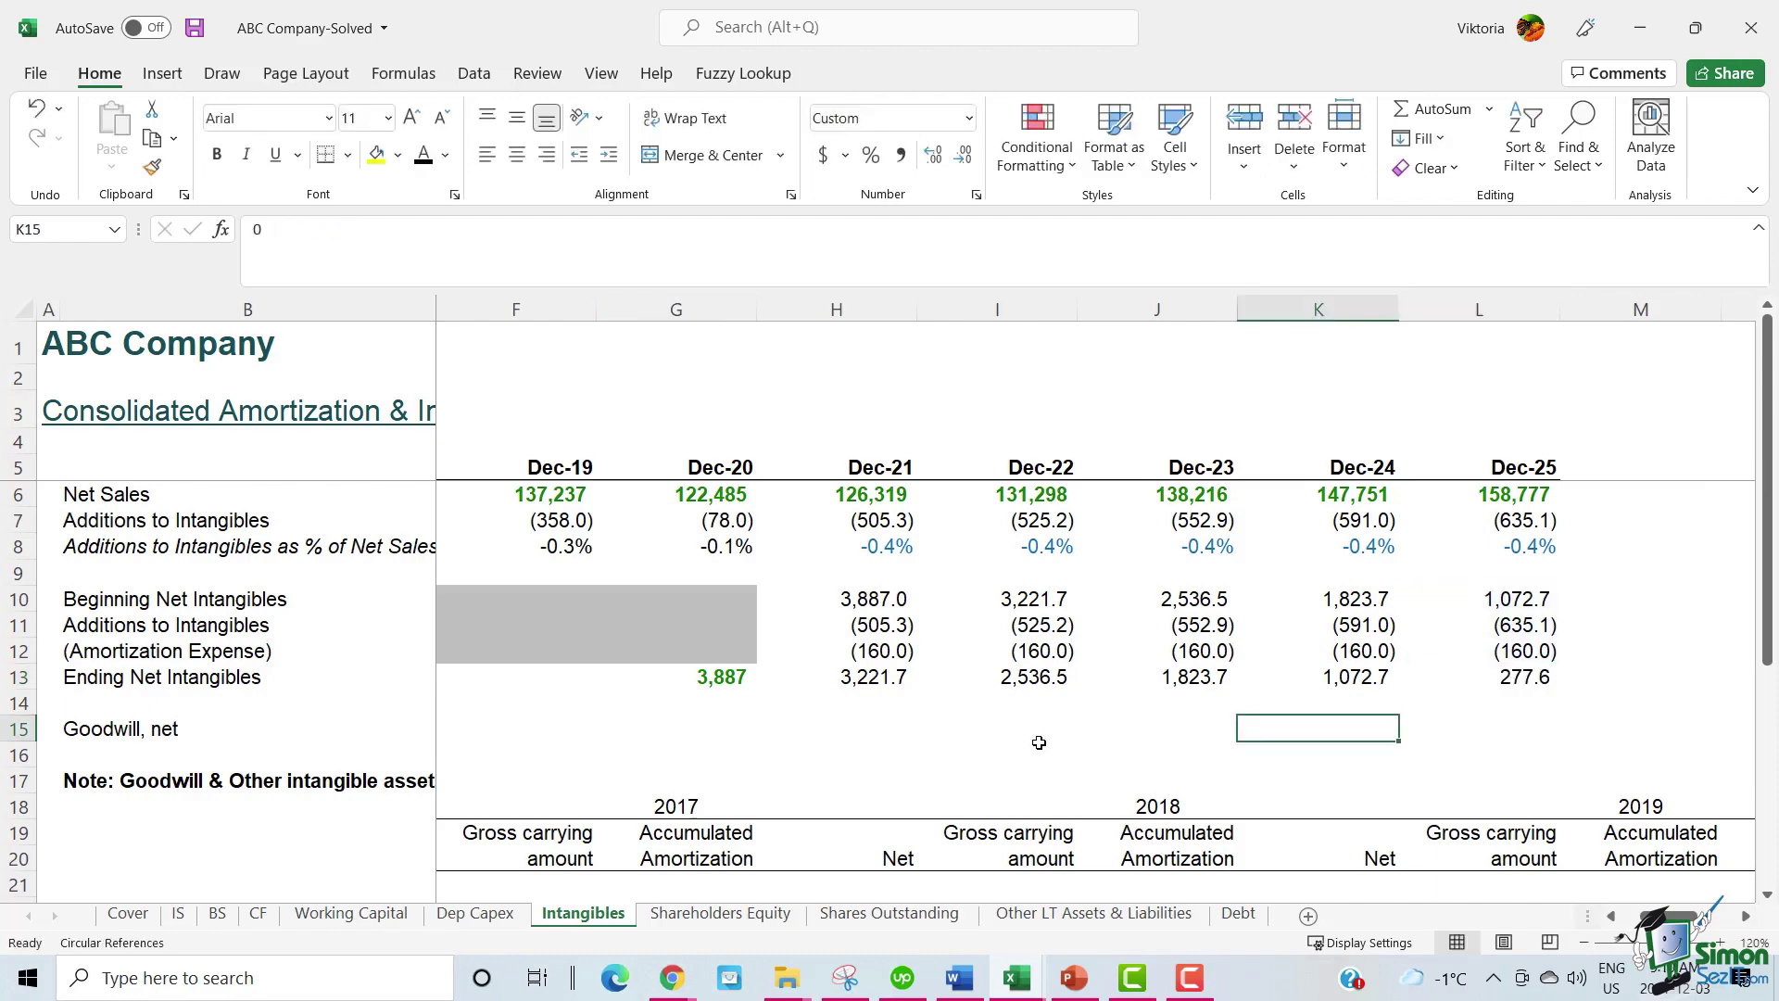
pyautogui.hscroll(-1, 597, 718)
pyautogui.moveTo(1026, 678); pyautogui.dragTo(1665, 669)
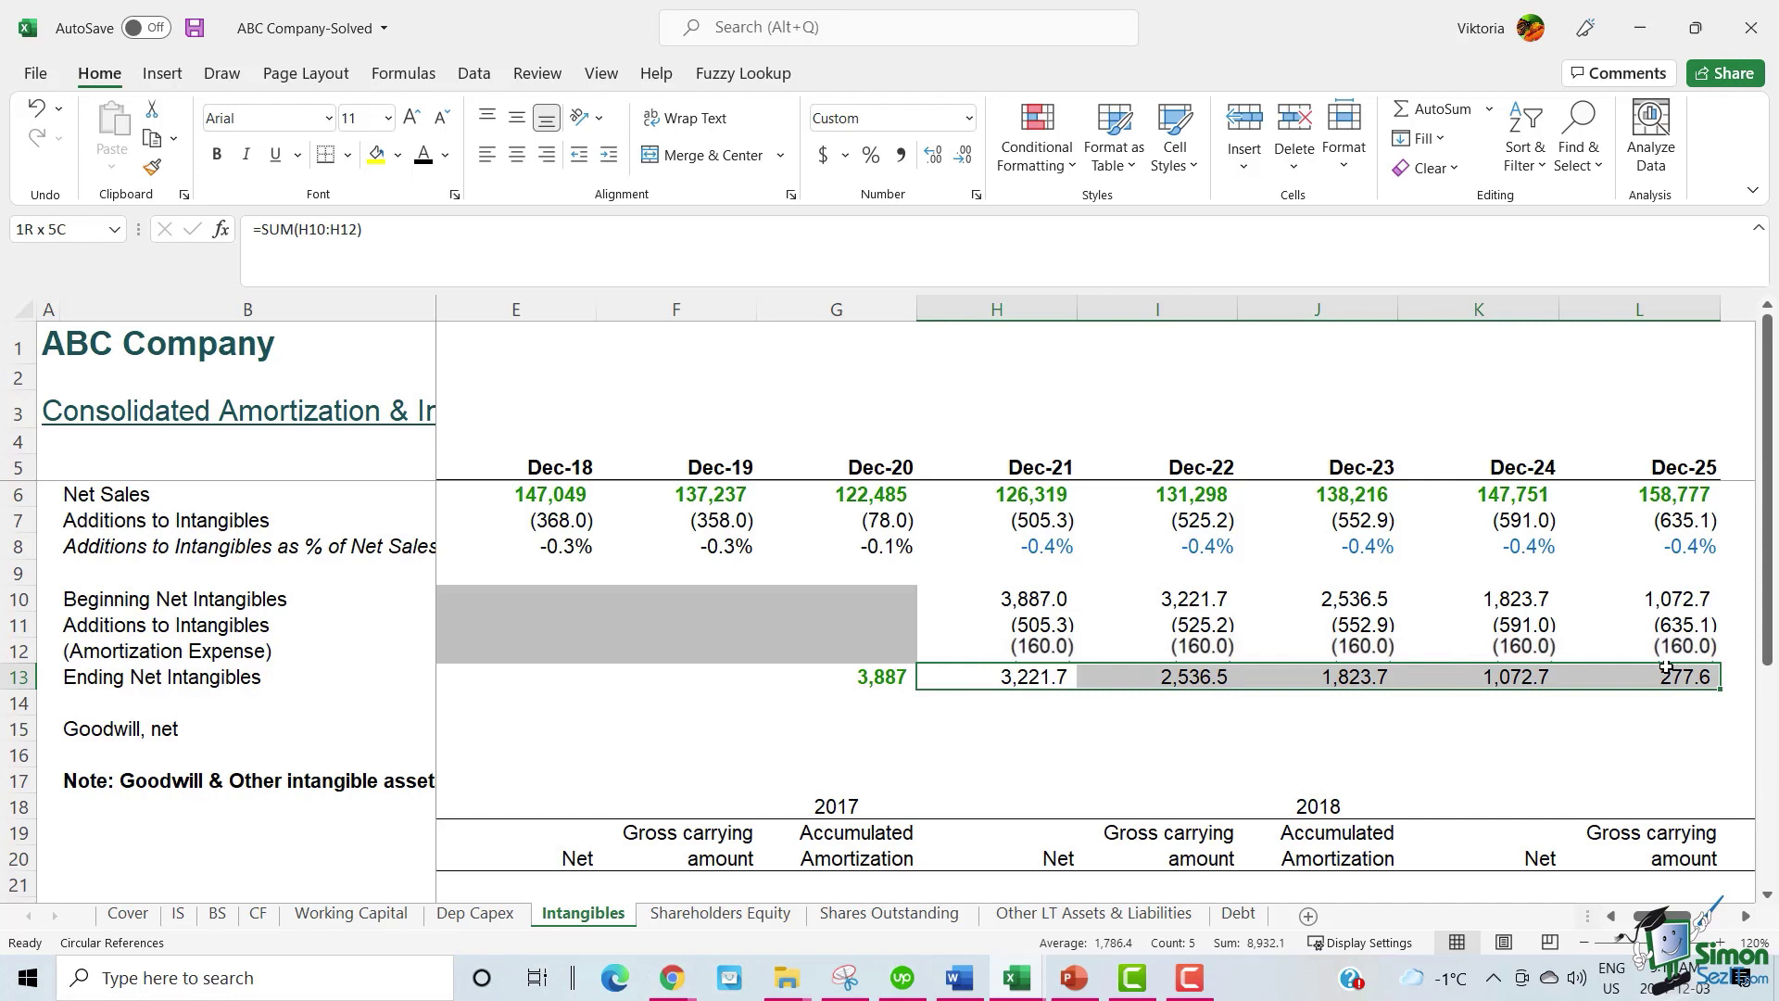
pyautogui.moveTo(1665, 668); pyautogui.dragTo(1665, 668)
# Select the Goodwill, net row across the schedule's years.
pyautogui.moveTo(239, 735); pyautogui.dragTo(1437, 735)
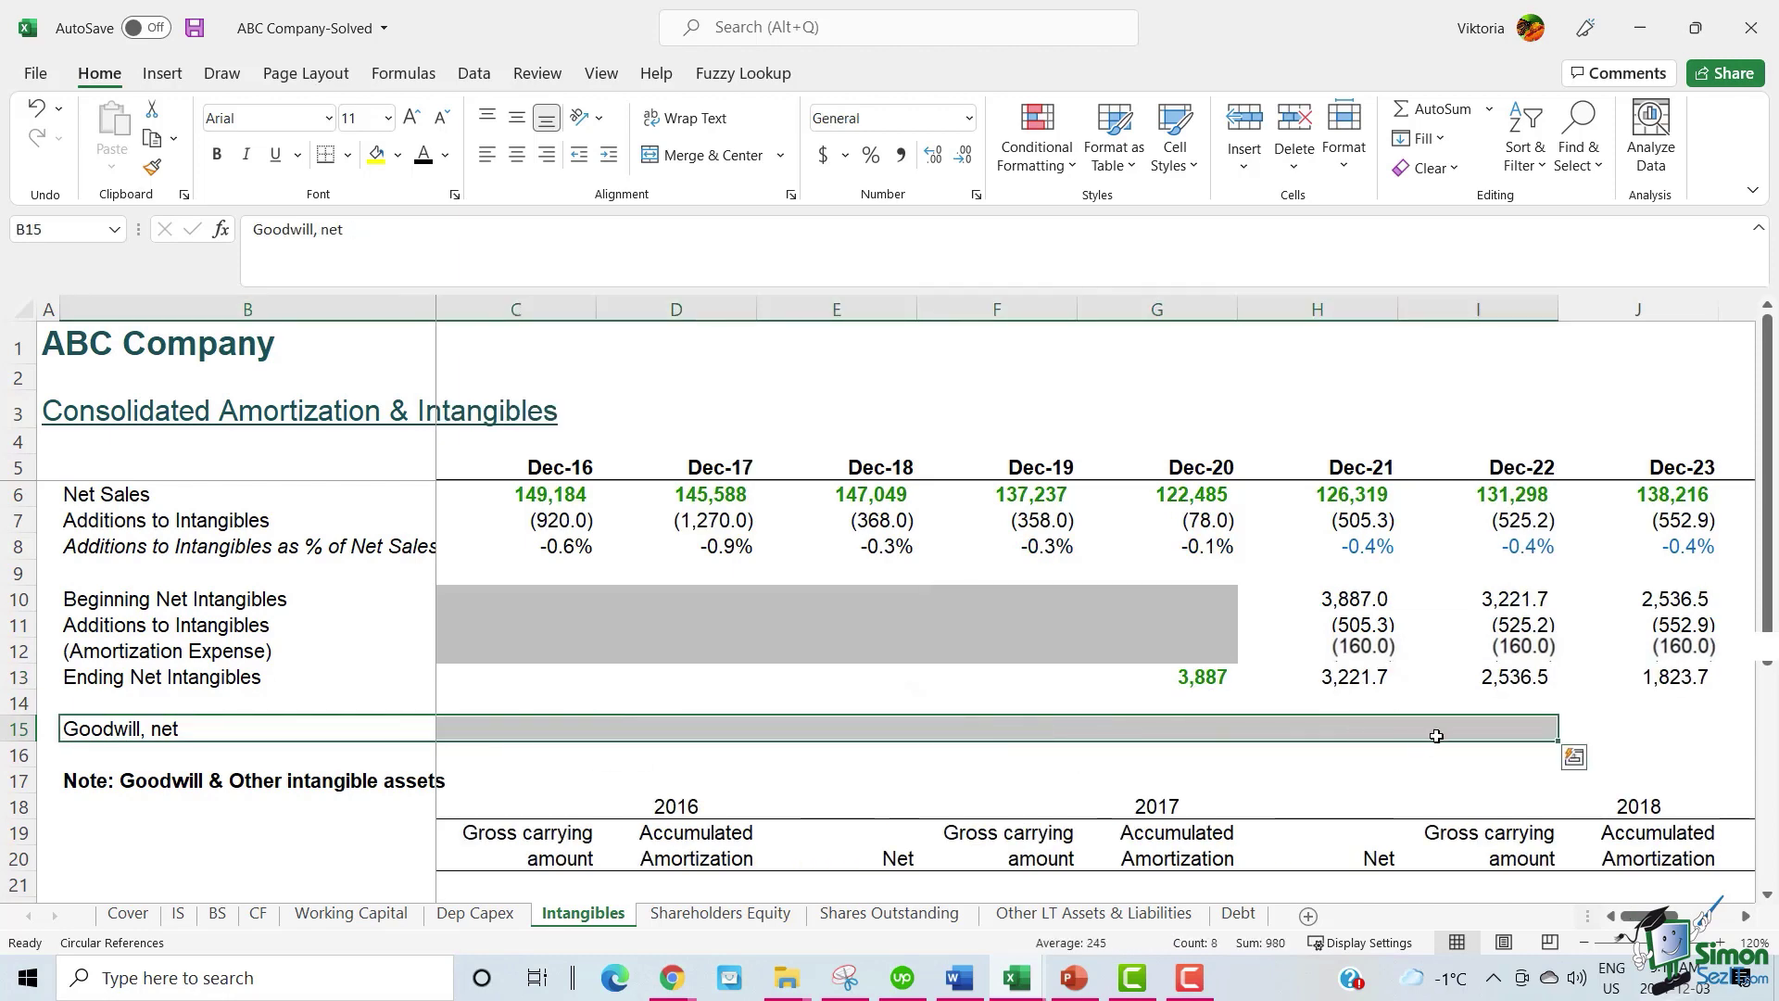